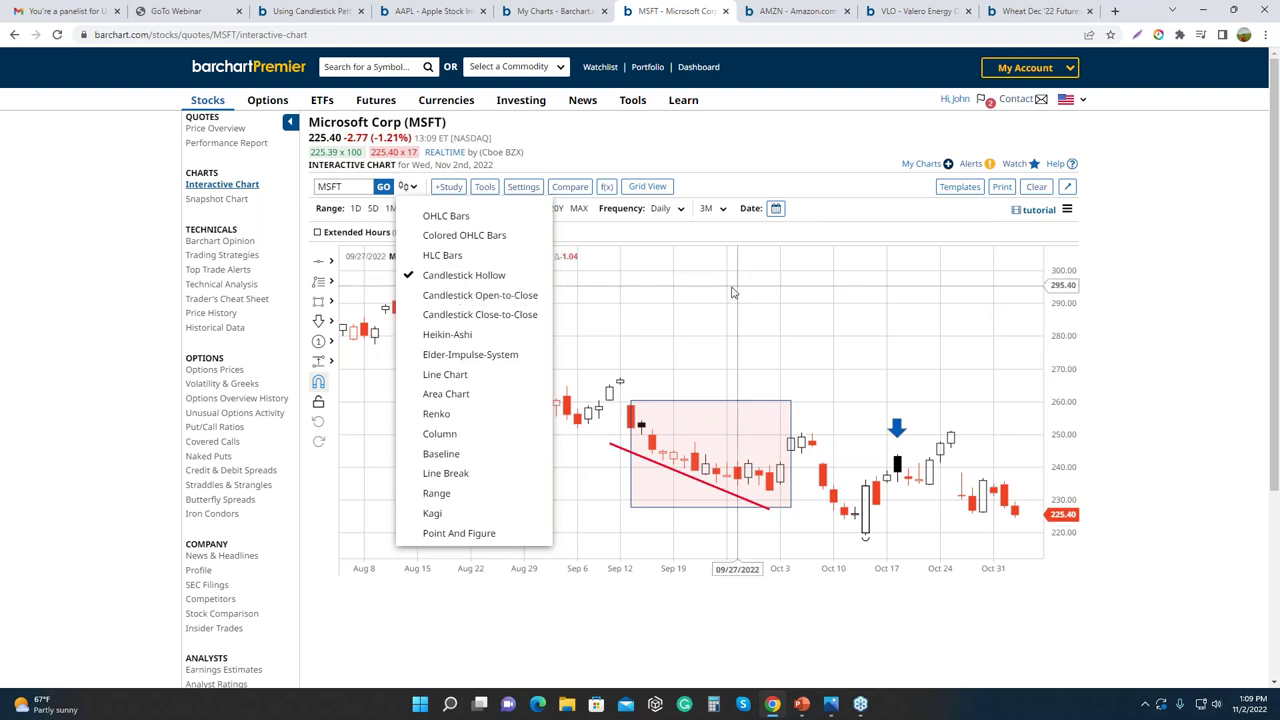
Open the interactive chart help at the candlestick type descriptions and switch the MSFT chart to Candlestick Close-to-Close
{"action": "left_click", "coordinate": [1072, 166]}
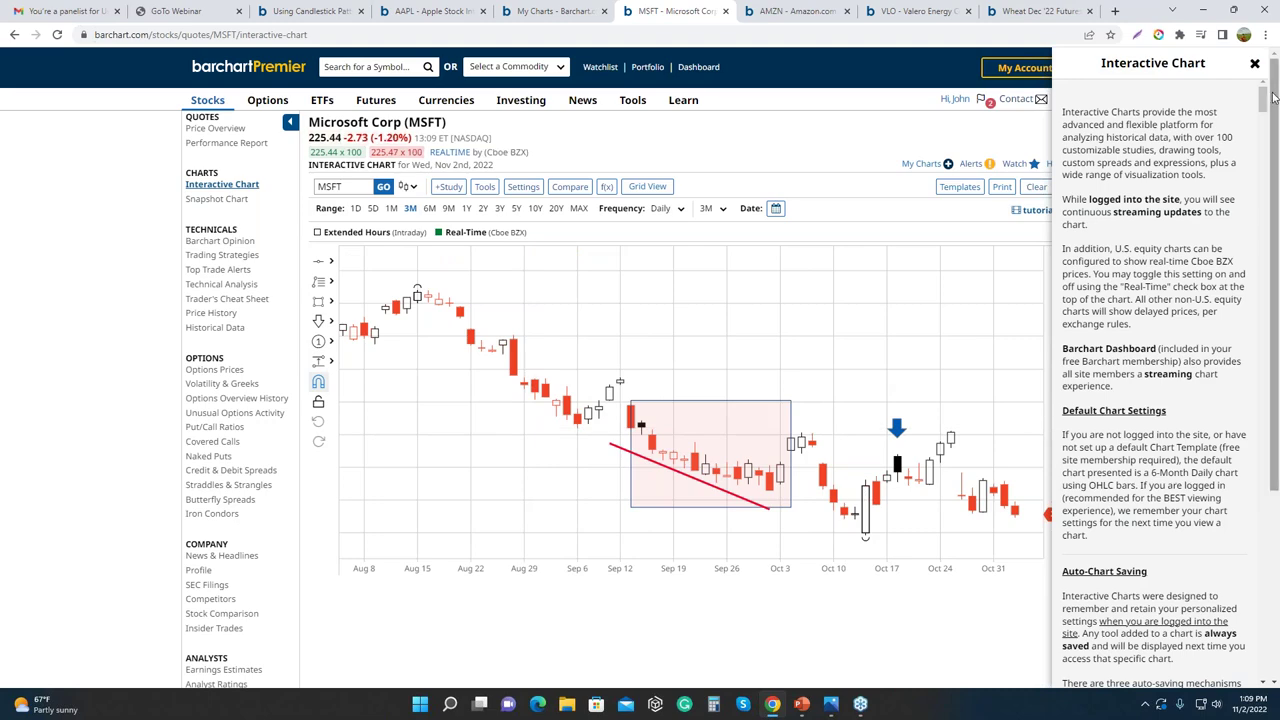
{"action": "left_click_drag", "start_coordinate": [1262, 100], "coordinate": [1256, 210]}
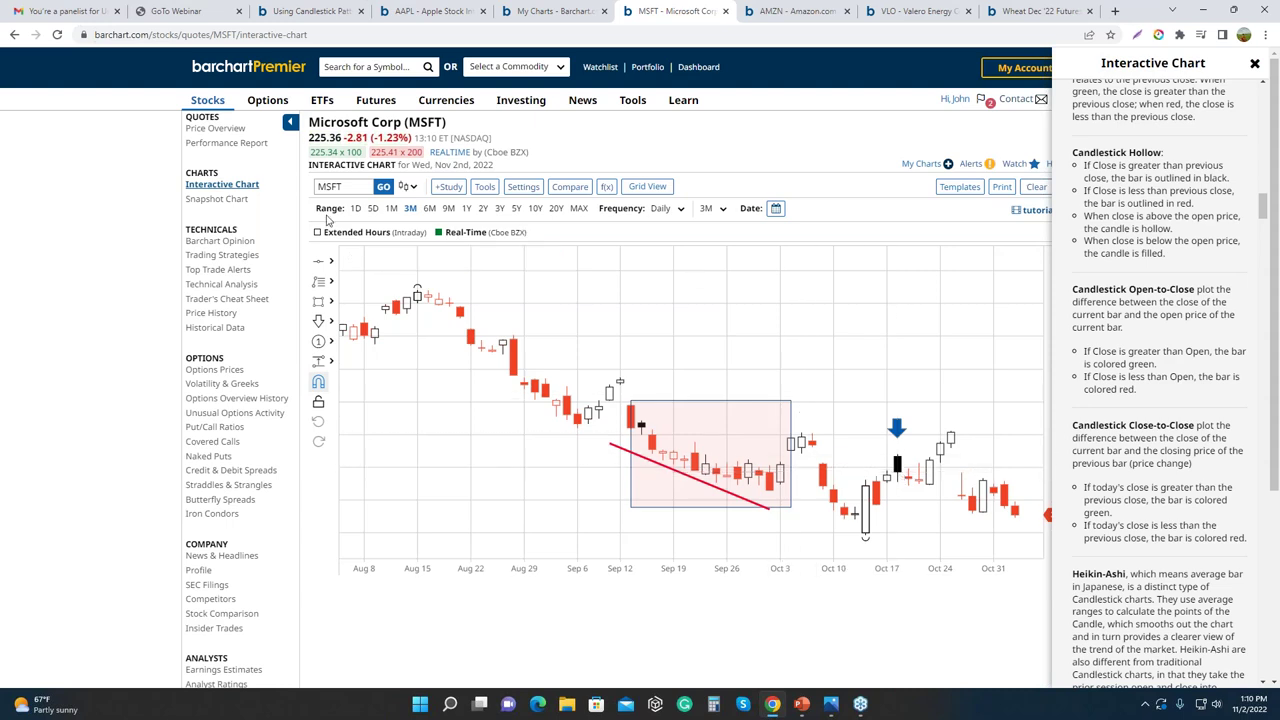
{"action": "left_click", "coordinate": [412, 189]}
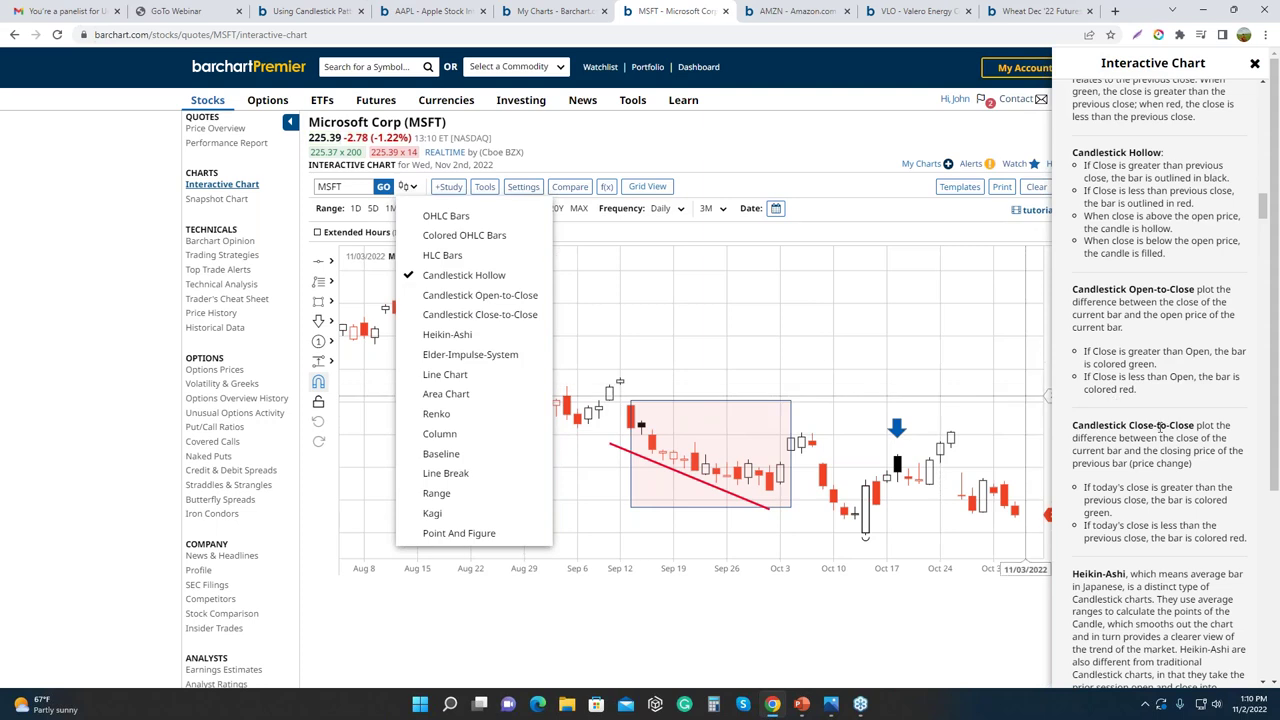
{"action": "left_click", "coordinate": [480, 314]}
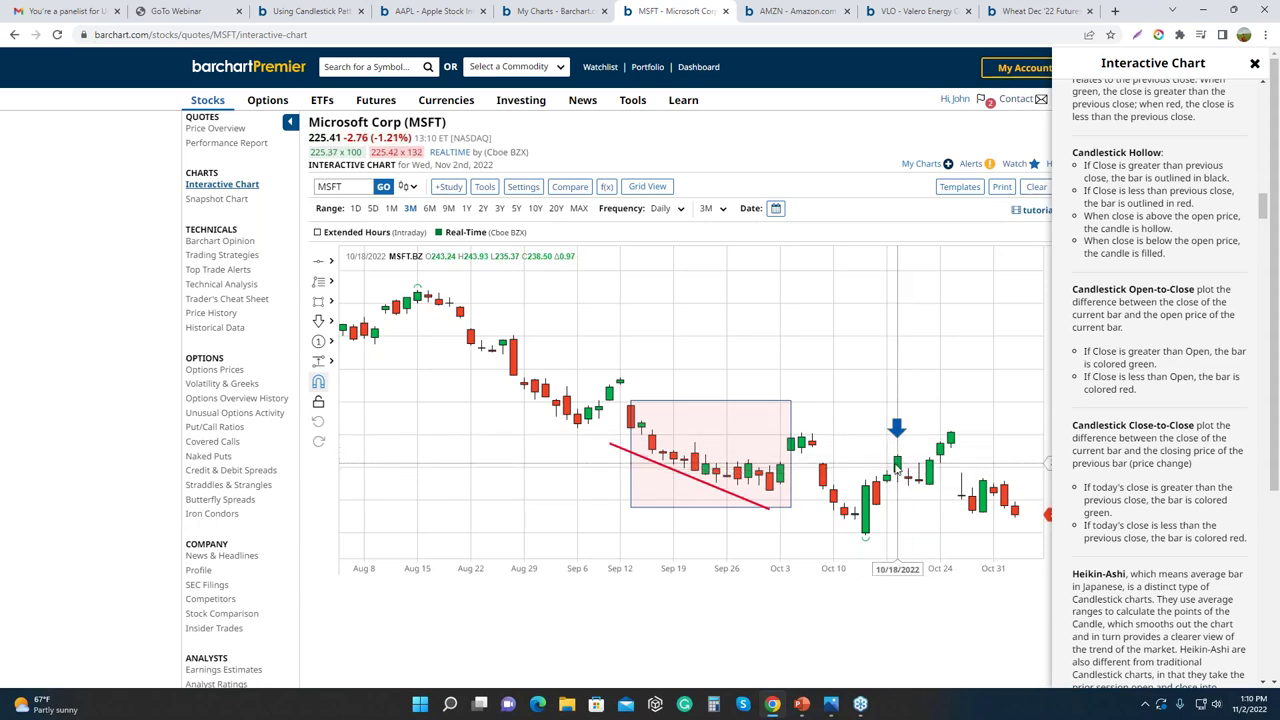
Change the MSFT chart type to Candlestick Open-to-Close and close the Interactive Chart help
{"action": "left_click", "coordinate": [411, 188]}
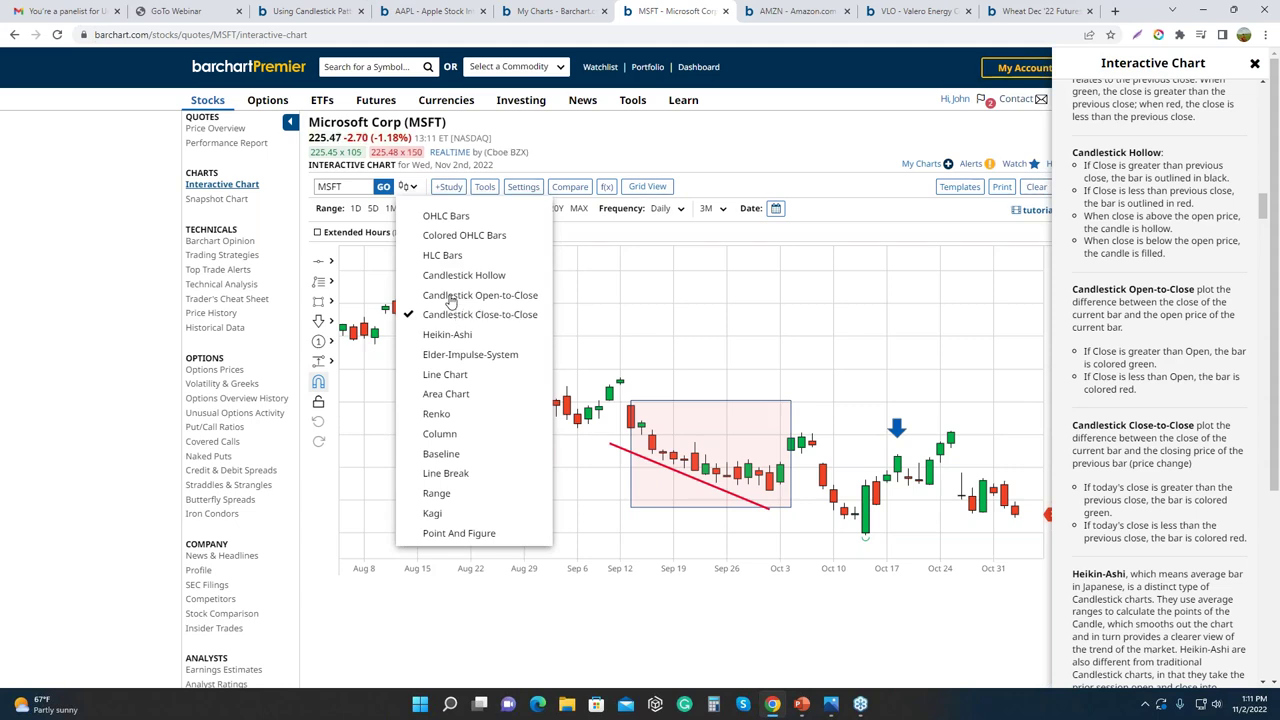
{"action": "left_click", "coordinate": [453, 297]}
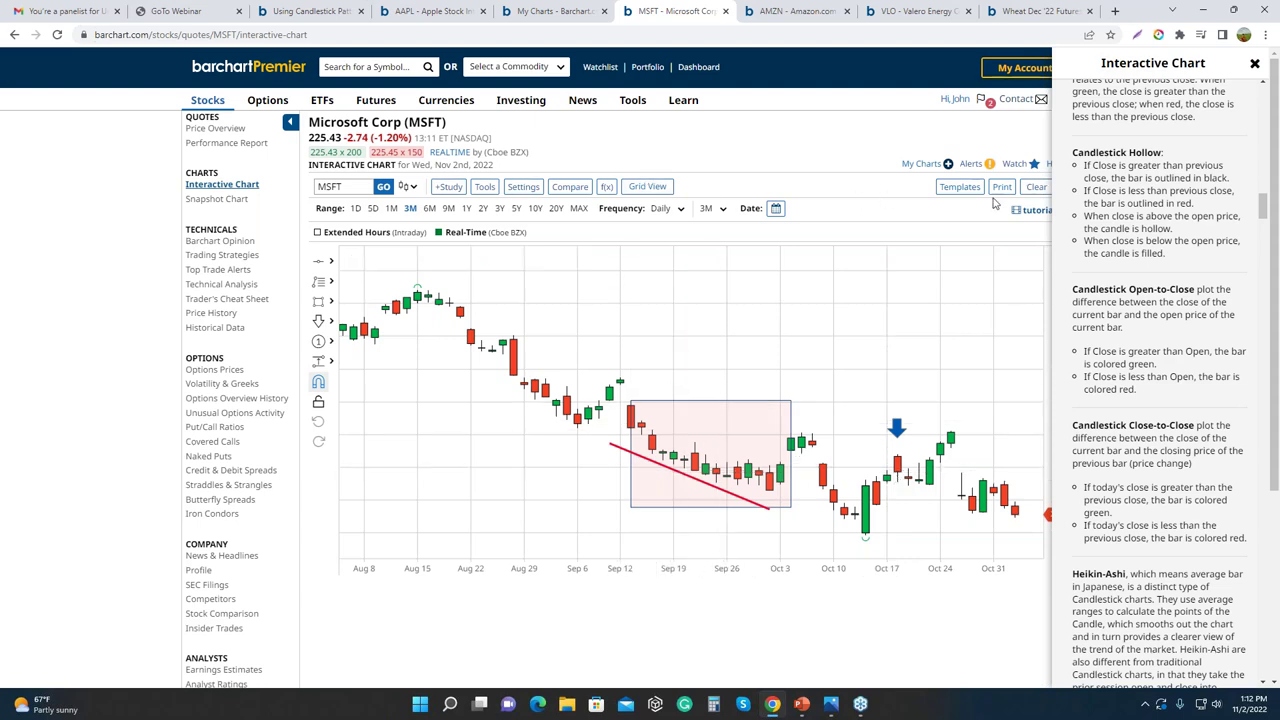
{"action": "left_click", "coordinate": [1255, 63]}
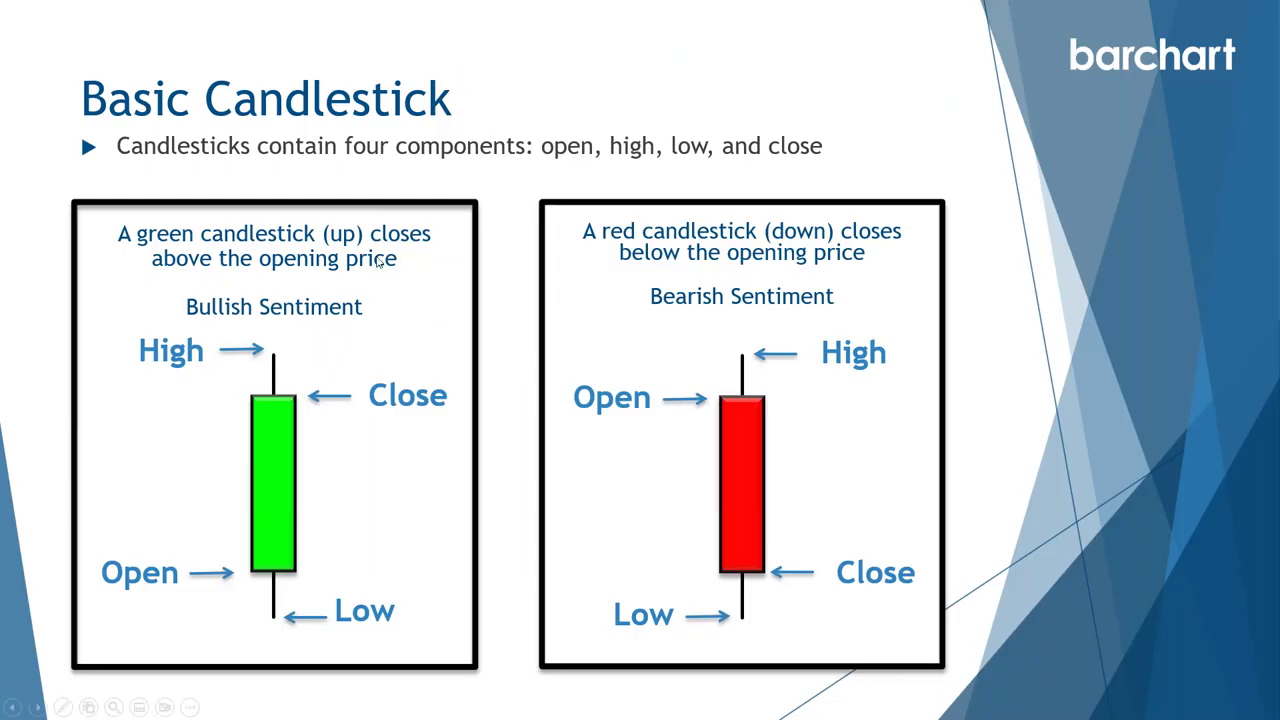
{"action": "left_click", "coordinate": [381, 275]}
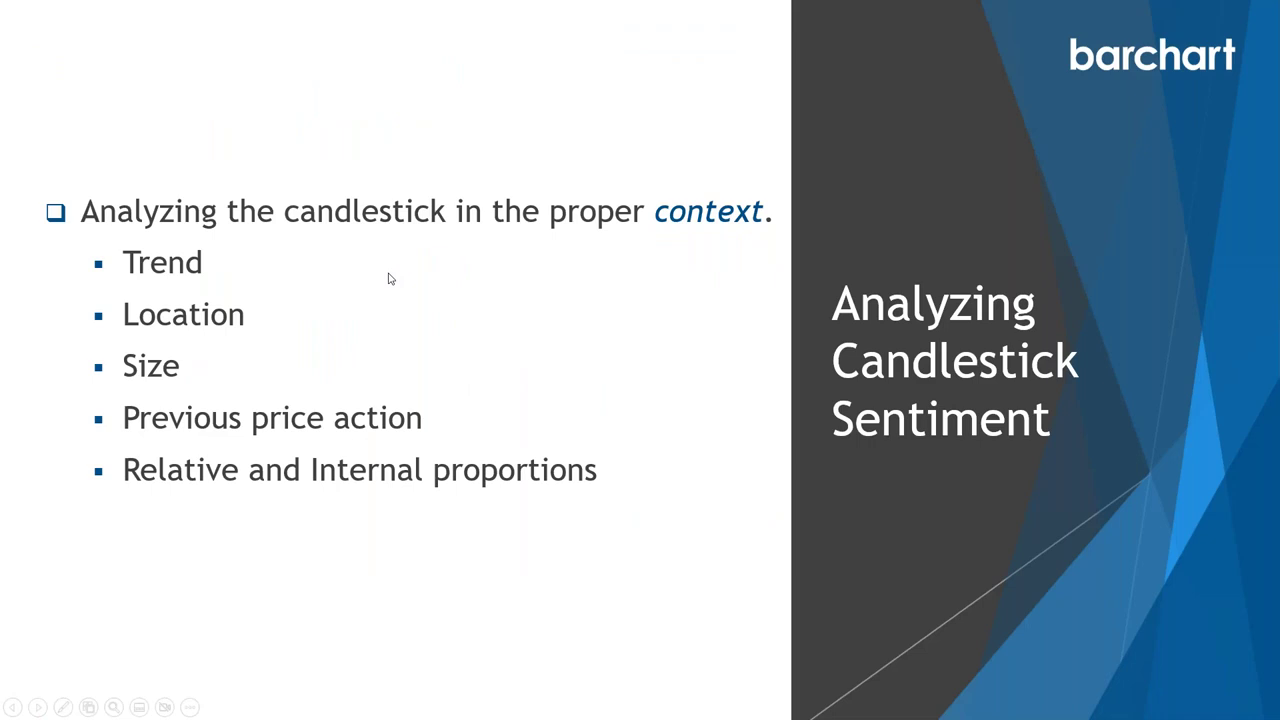
{"action": "key", "text": "Left"}
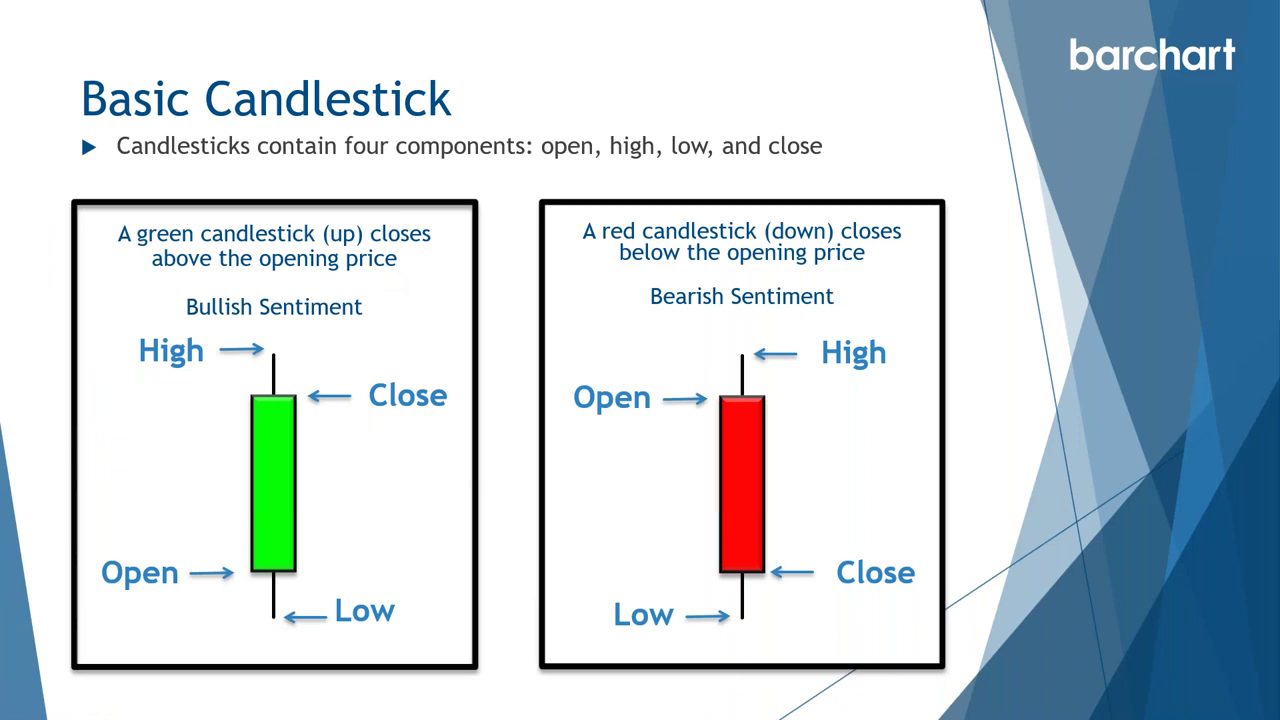
{"action": "key", "text": "Right"}
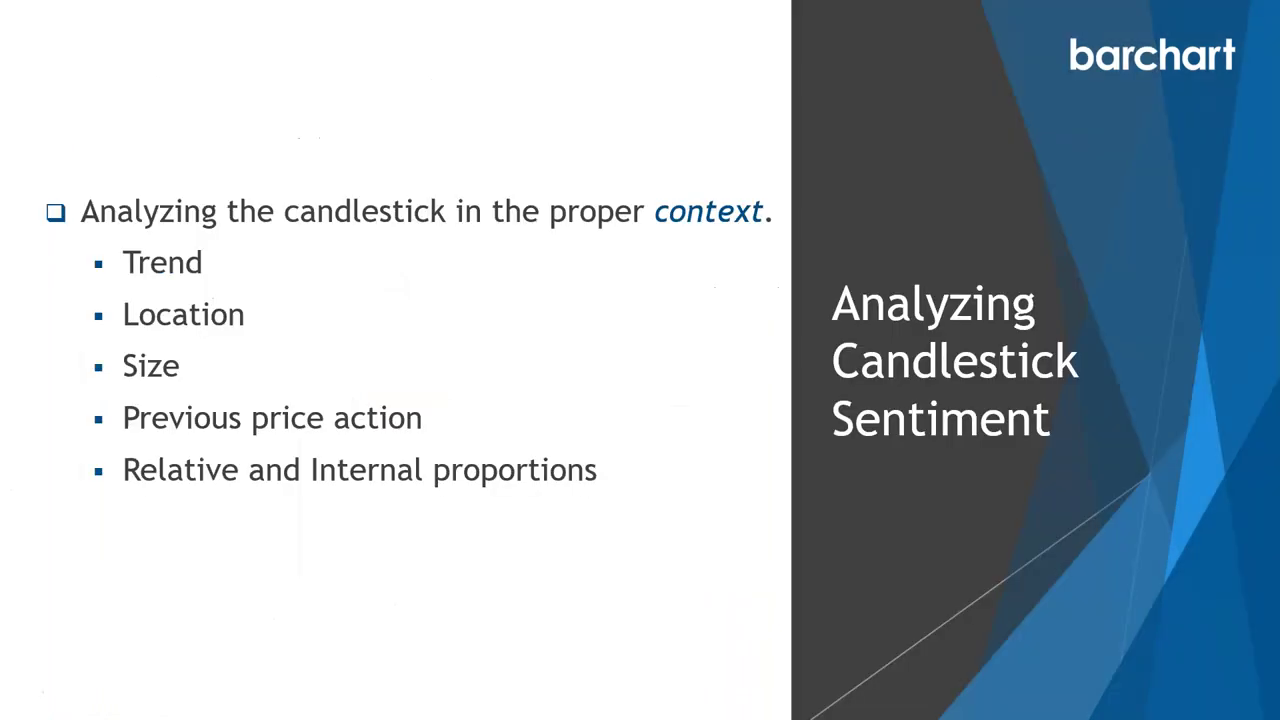
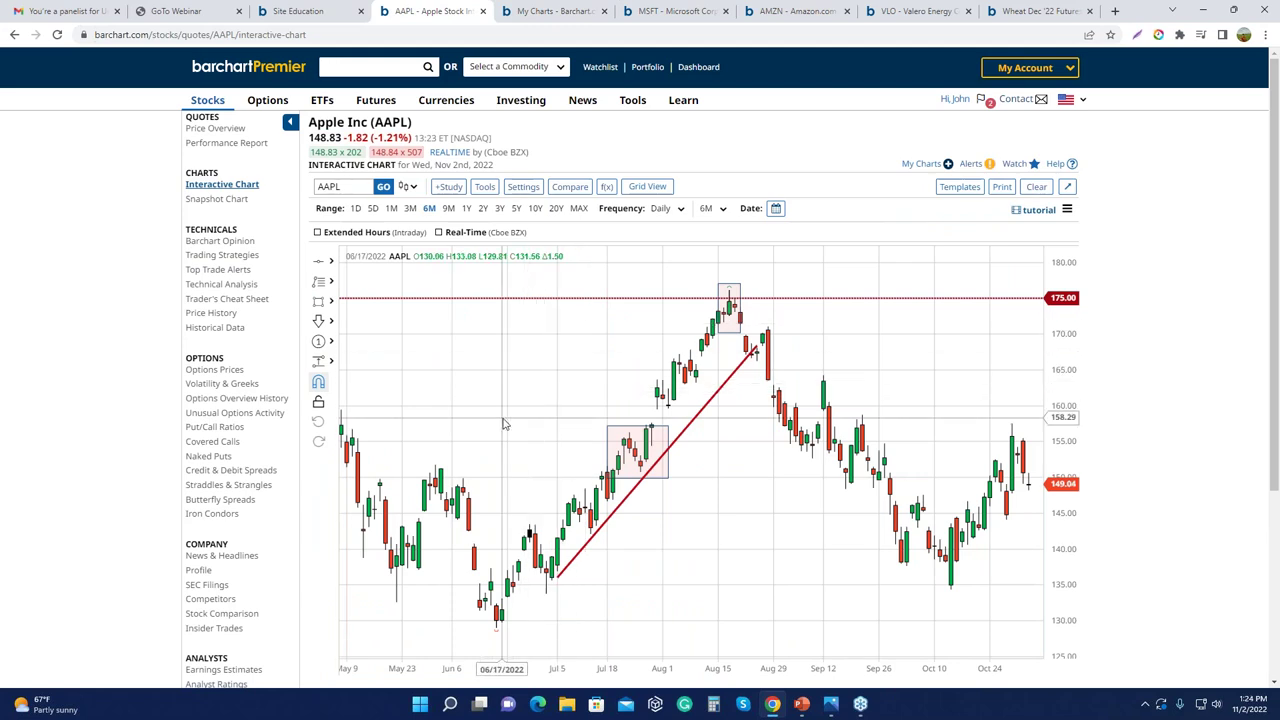
Examine the AAPL daily chart's price action around the 175.00 line, going back to March 2022
{"action": "left_click_drag", "start_coordinate": [494, 434], "coordinate": [640, 440]}
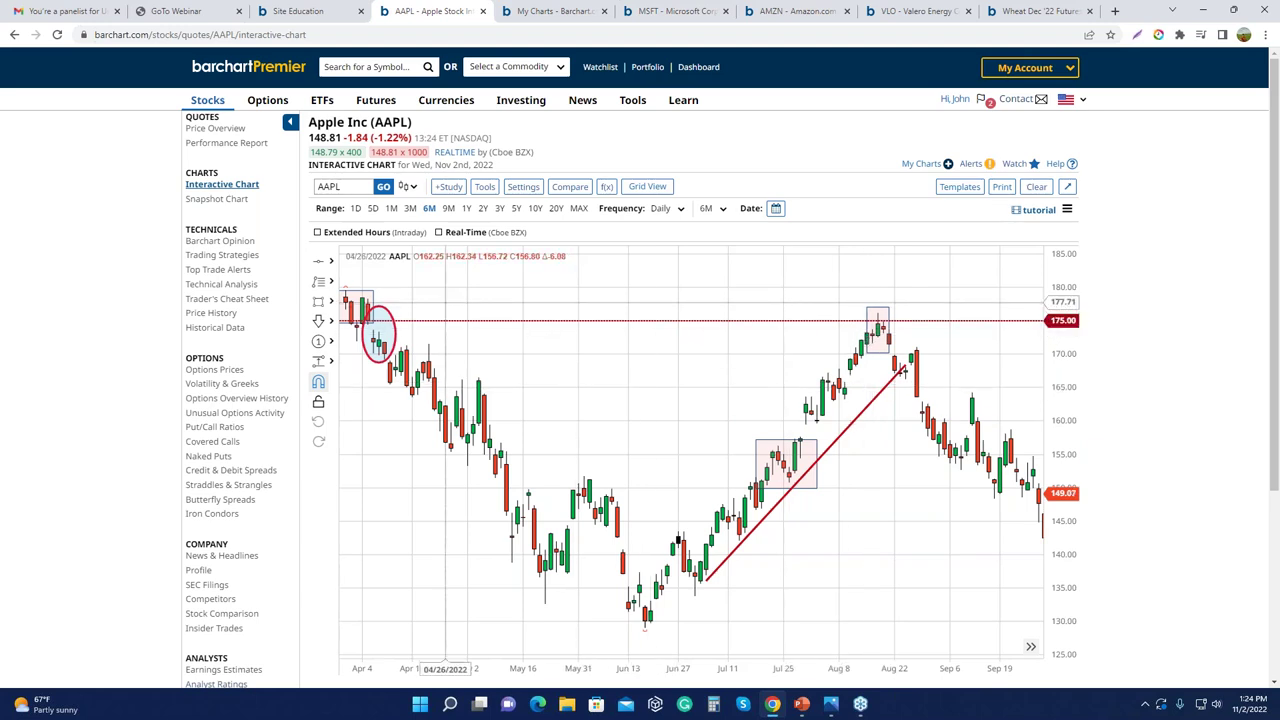
{"action": "left_click_drag", "start_coordinate": [513, 375], "coordinate": [585, 375]}
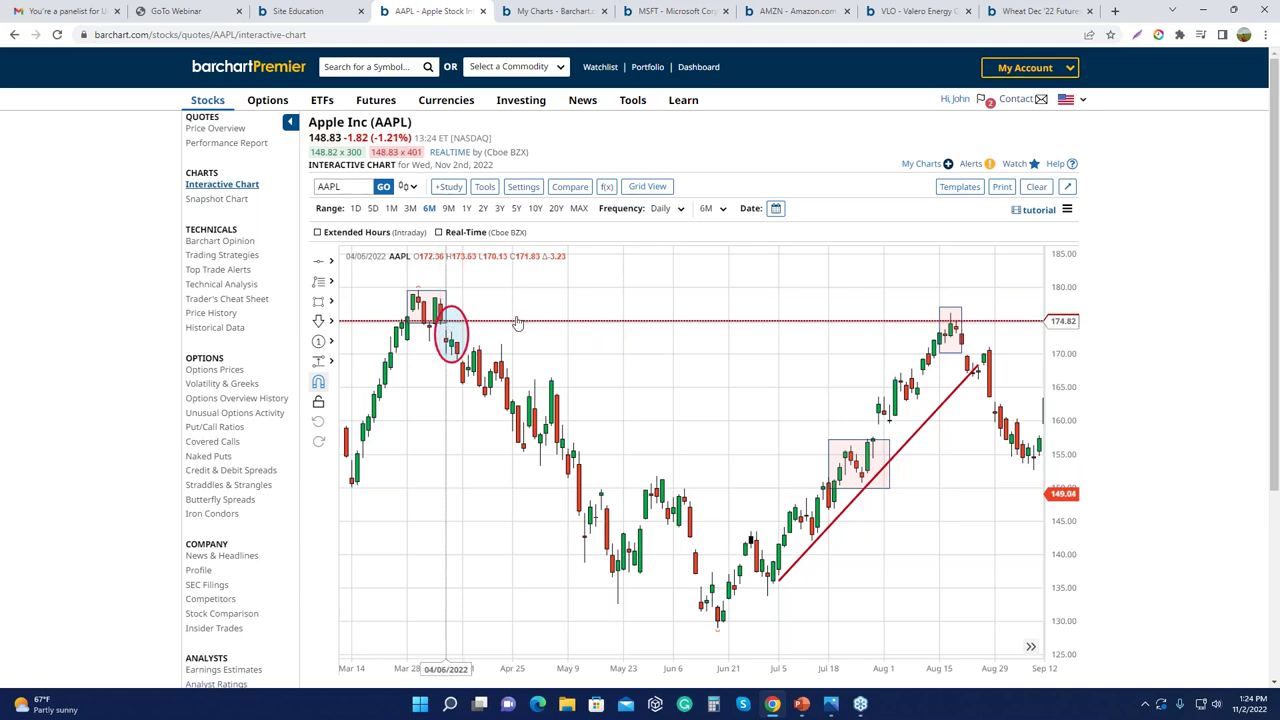
{"action": "left_click_drag", "start_coordinate": [790, 352], "coordinate": [566, 380]}
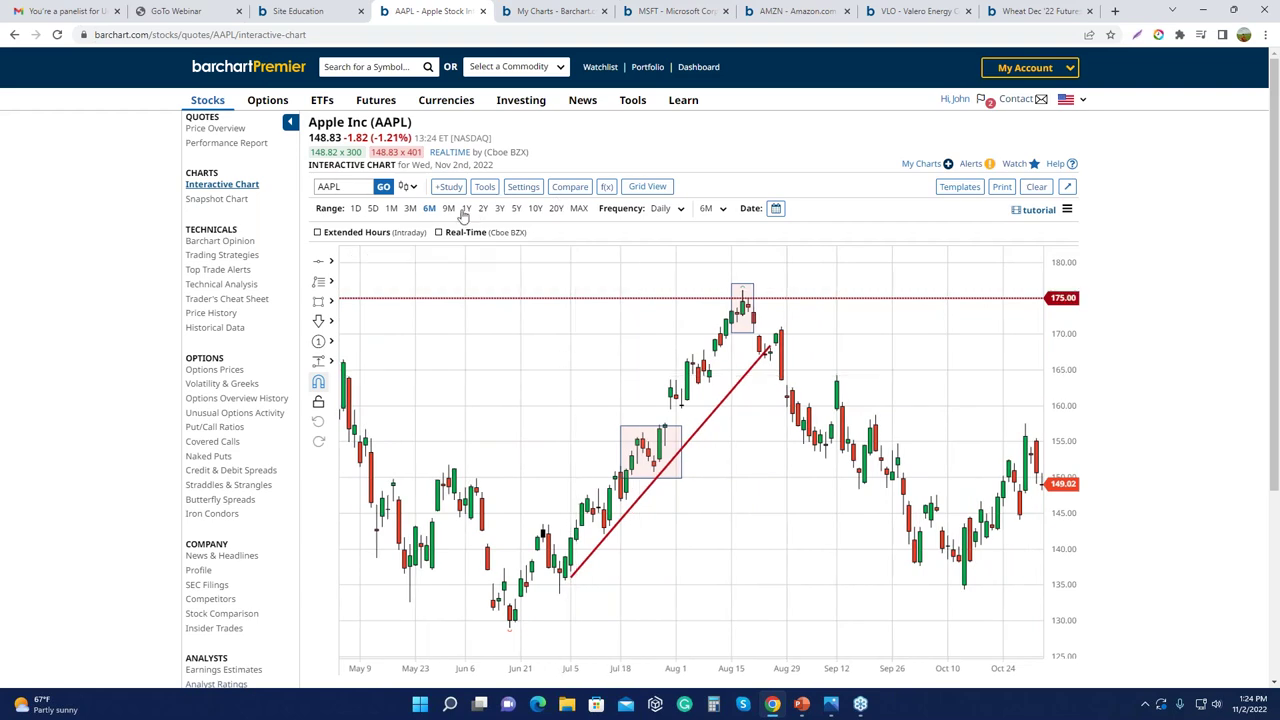
Switch the AAPL chart to the 1M range with 60-minute bars and examine the mid-August 2022 peak around the 175.00 line
{"action": "left_click", "coordinate": [391, 209]}
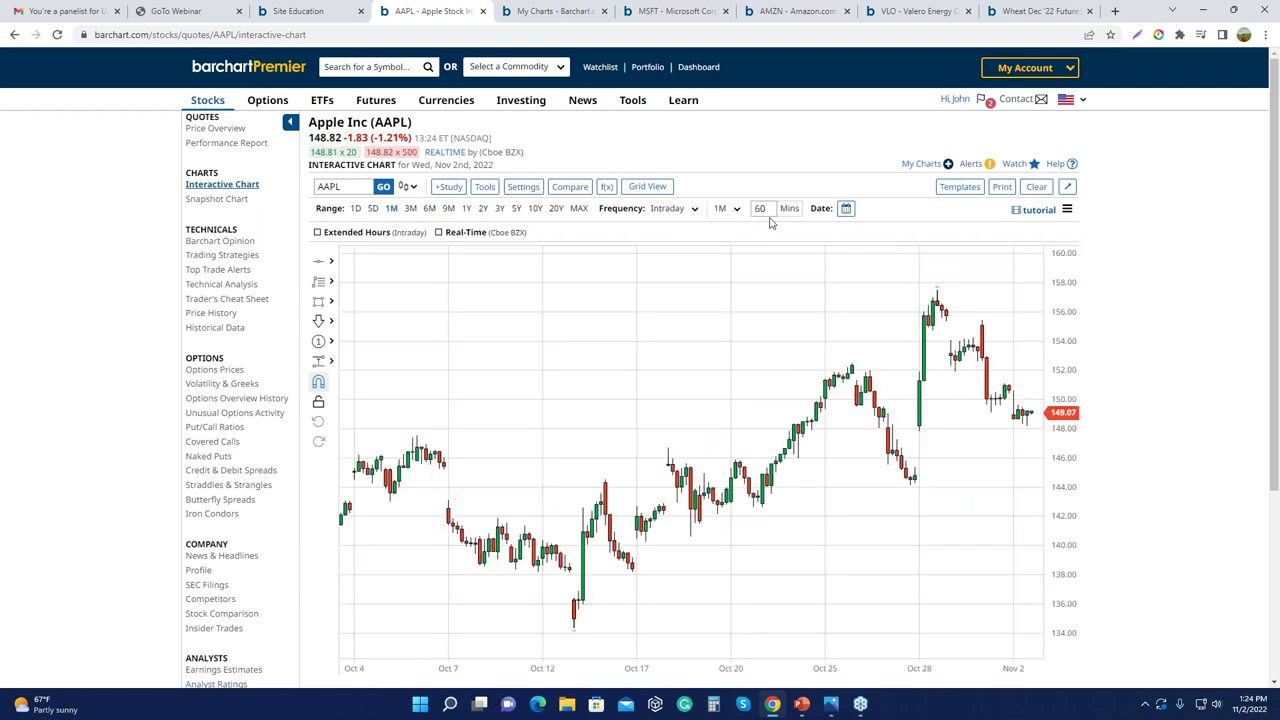
{"action": "left_click_drag", "start_coordinate": [402, 372], "coordinate": [850, 390]}
{"action": "left_click_drag", "start_coordinate": [503, 531], "coordinate": [960, 535]}
{"action": "left_click_drag", "start_coordinate": [463, 543], "coordinate": [886, 523]}
{"action": "left_click_drag", "start_coordinate": [714, 586], "coordinate": [757, 557]}
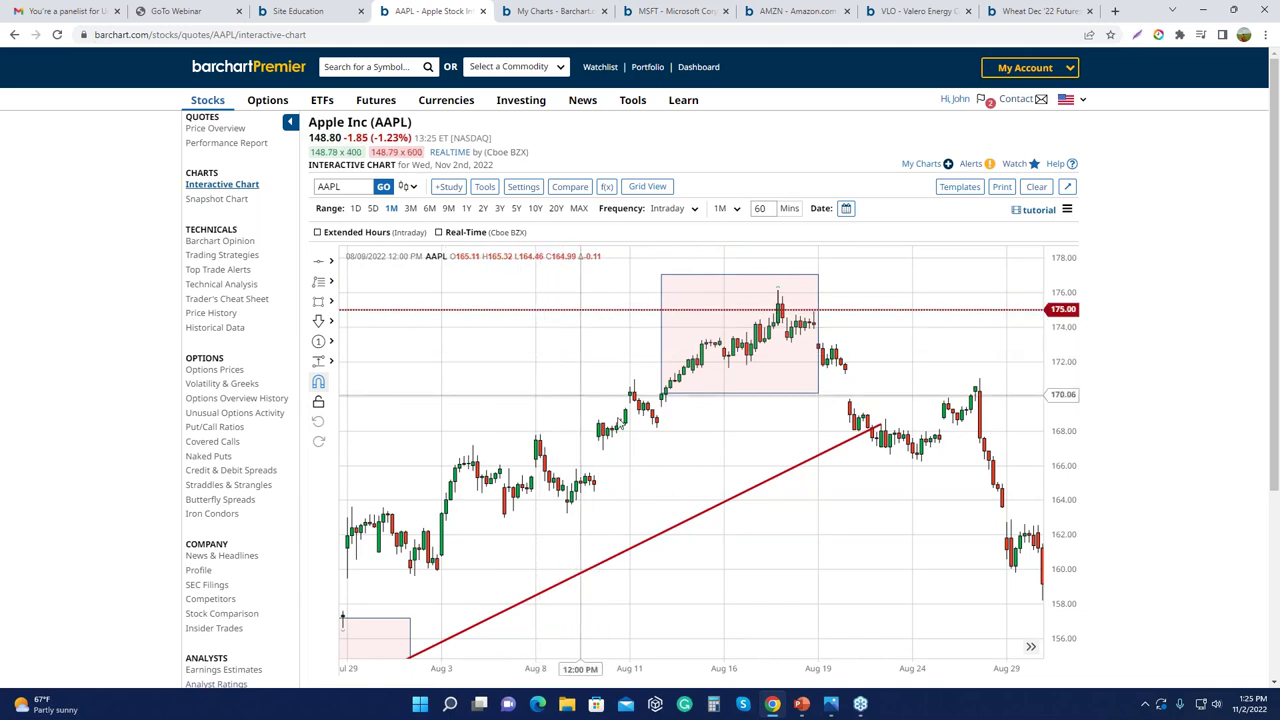
{"action": "left_click_drag", "start_coordinate": [685, 457], "coordinate": [643, 483]}
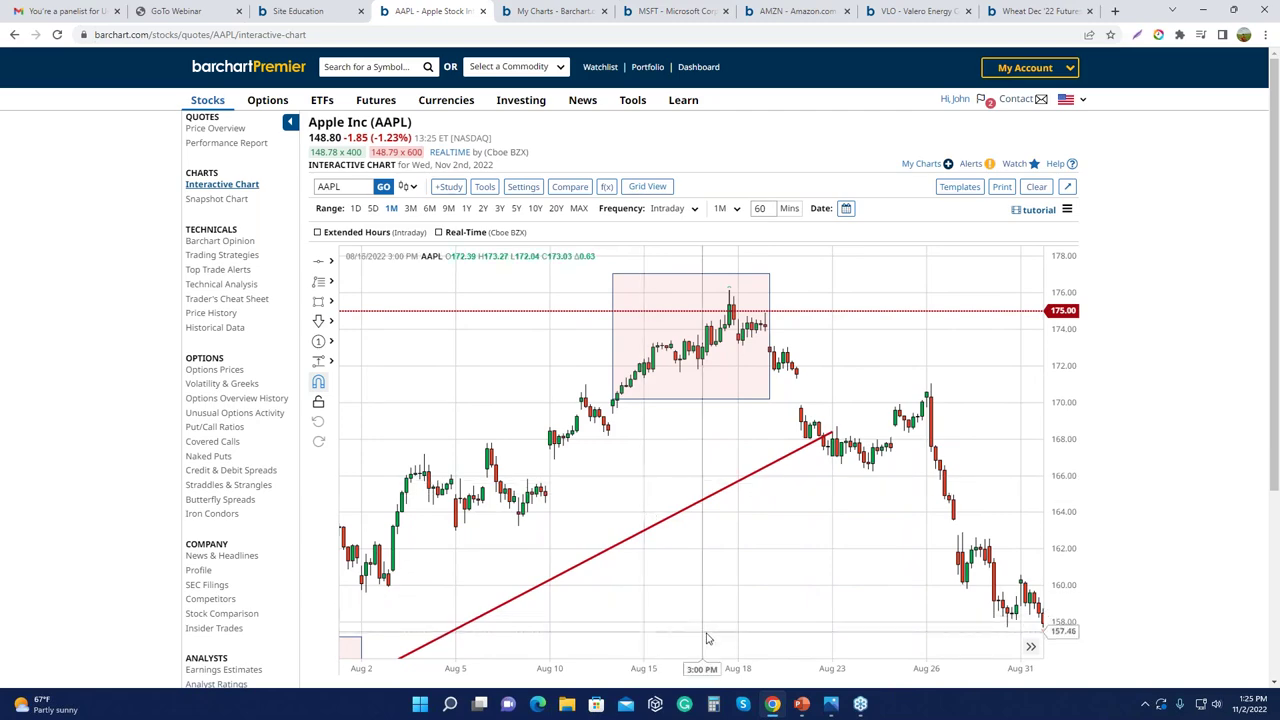
{"action": "scroll", "coordinate": [722, 674], "scroll_direction": "up", "scroll_amount": 2}
{"action": "scroll", "coordinate": [680, 665], "scroll_direction": "down", "scroll_amount": 3}
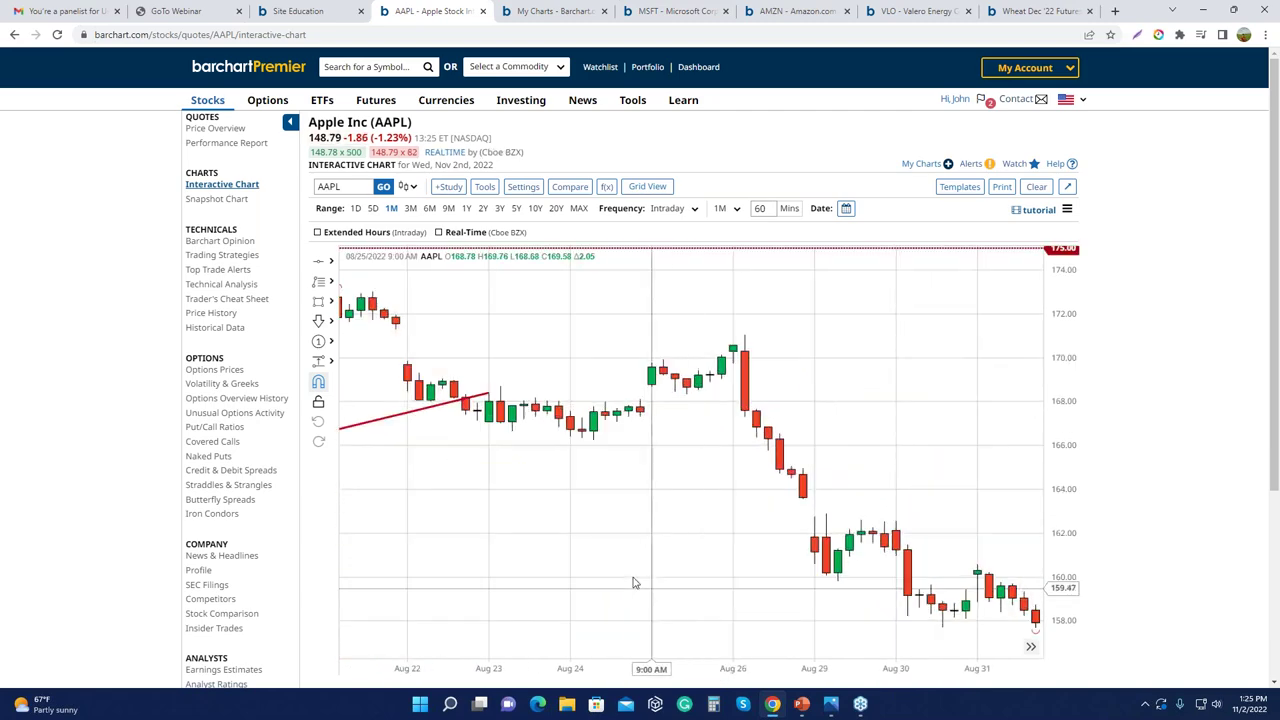
{"action": "scroll", "coordinate": [640, 540], "scroll_direction": "up", "scroll_amount": 5}
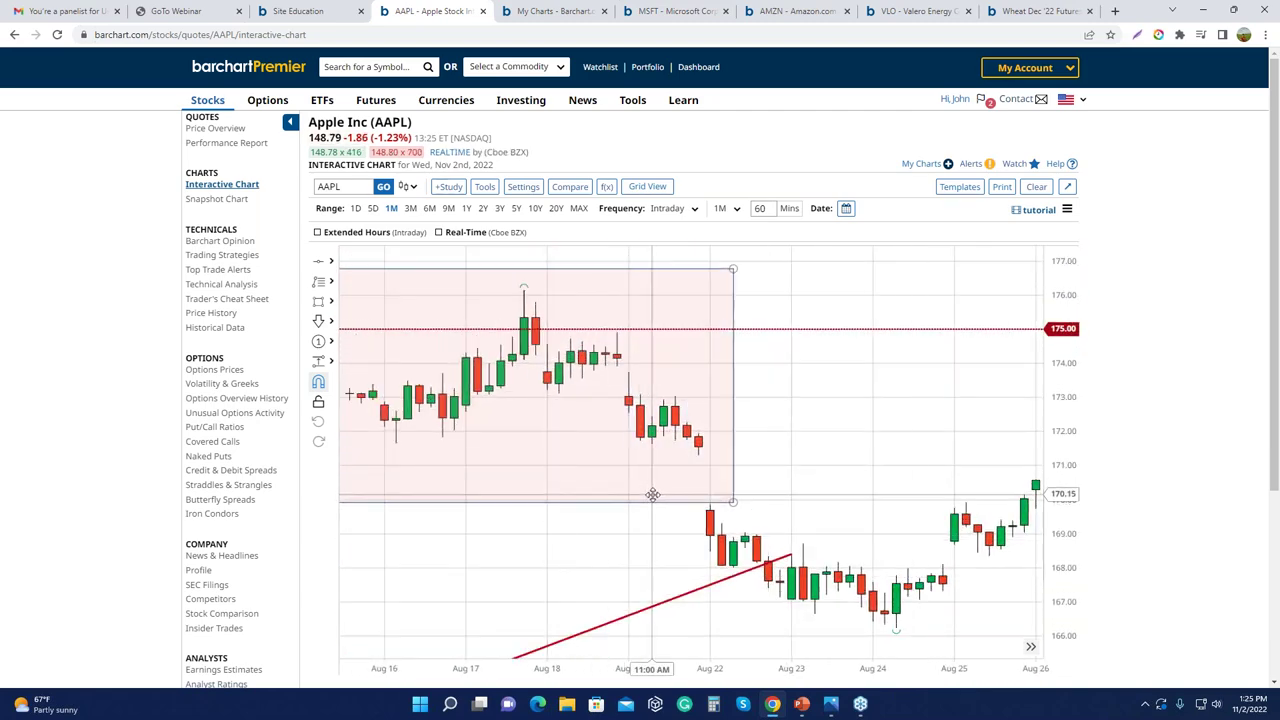
{"action": "left_click_drag", "start_coordinate": [526, 554], "coordinate": [763, 553]}
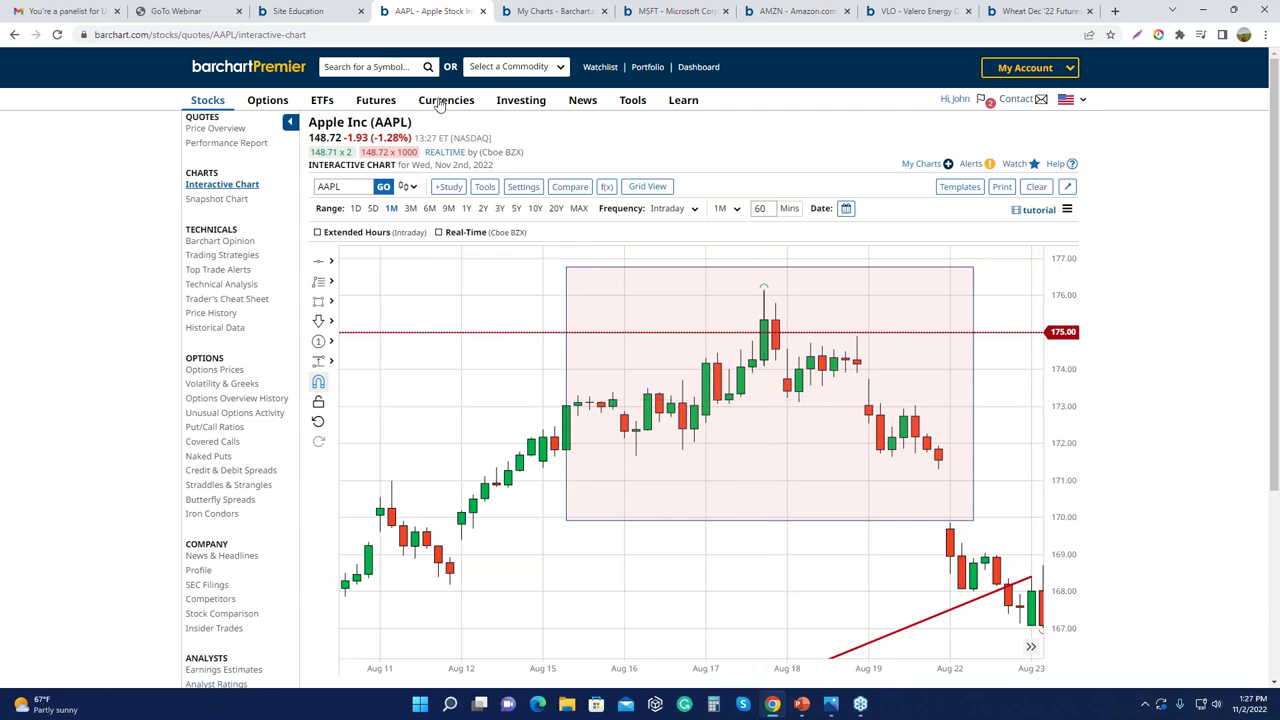
Open the interactive chart for Australian Dollar/Canadian Dollar (^AUDCAD) and apply the Just Chart template
{"action": "mouse_move", "coordinate": [440, 105]}
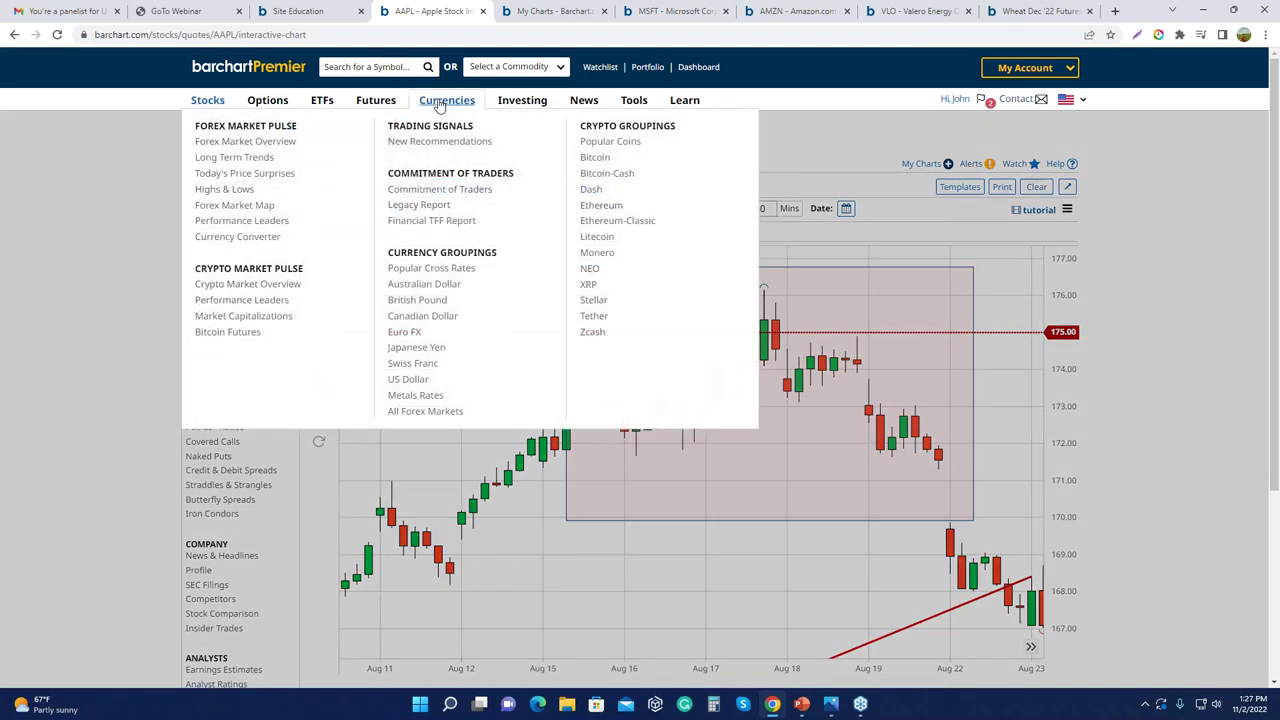
{"action": "left_click", "coordinate": [424, 286]}
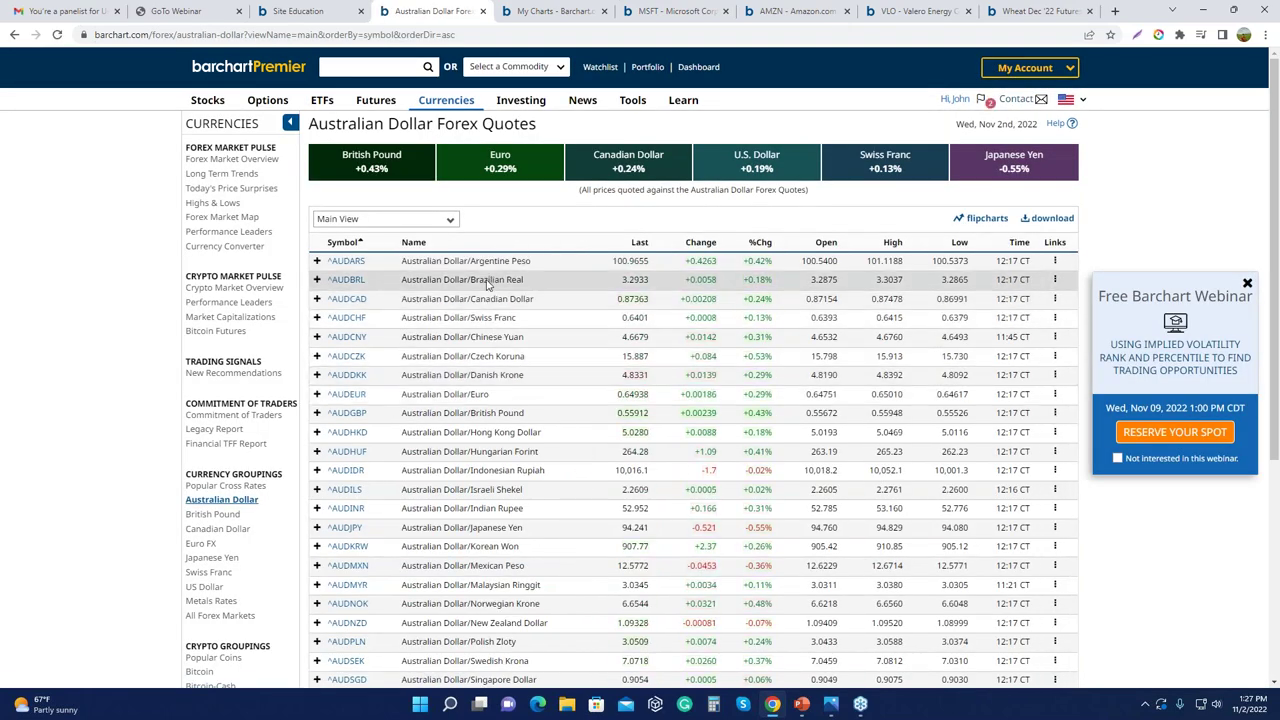
{"action": "left_click", "coordinate": [348, 299]}
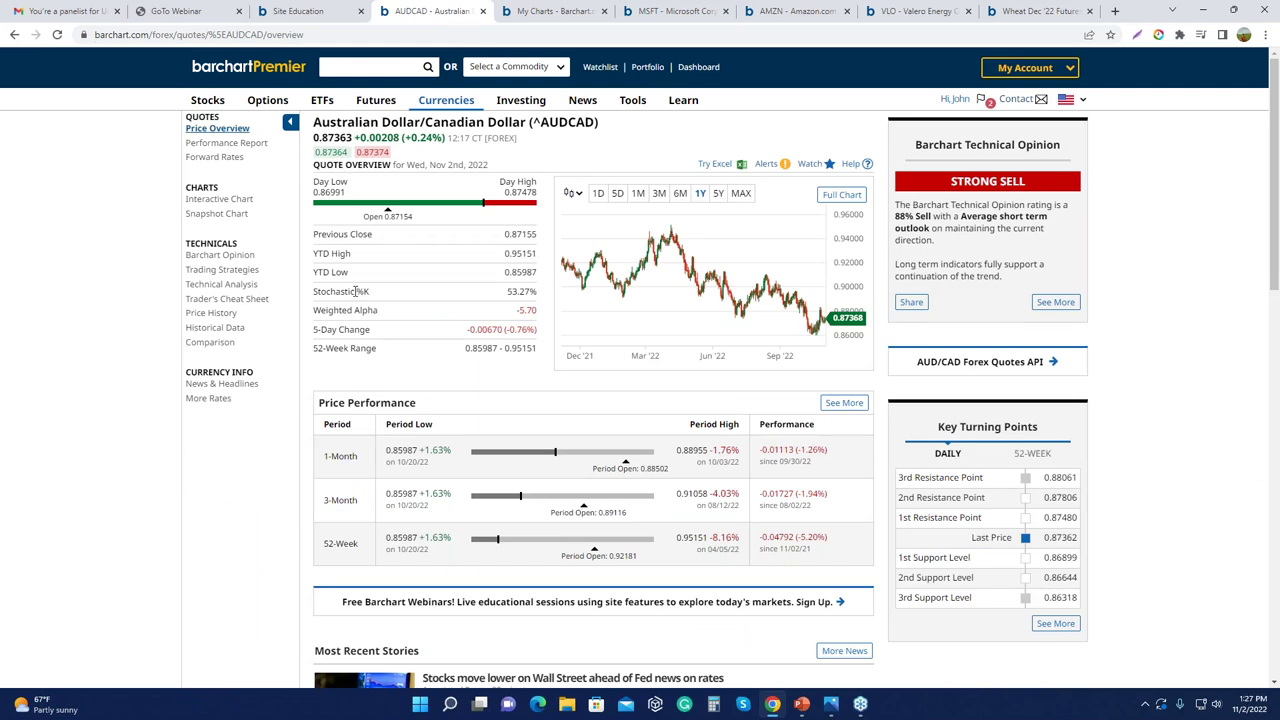
{"action": "left_click", "coordinate": [218, 202]}
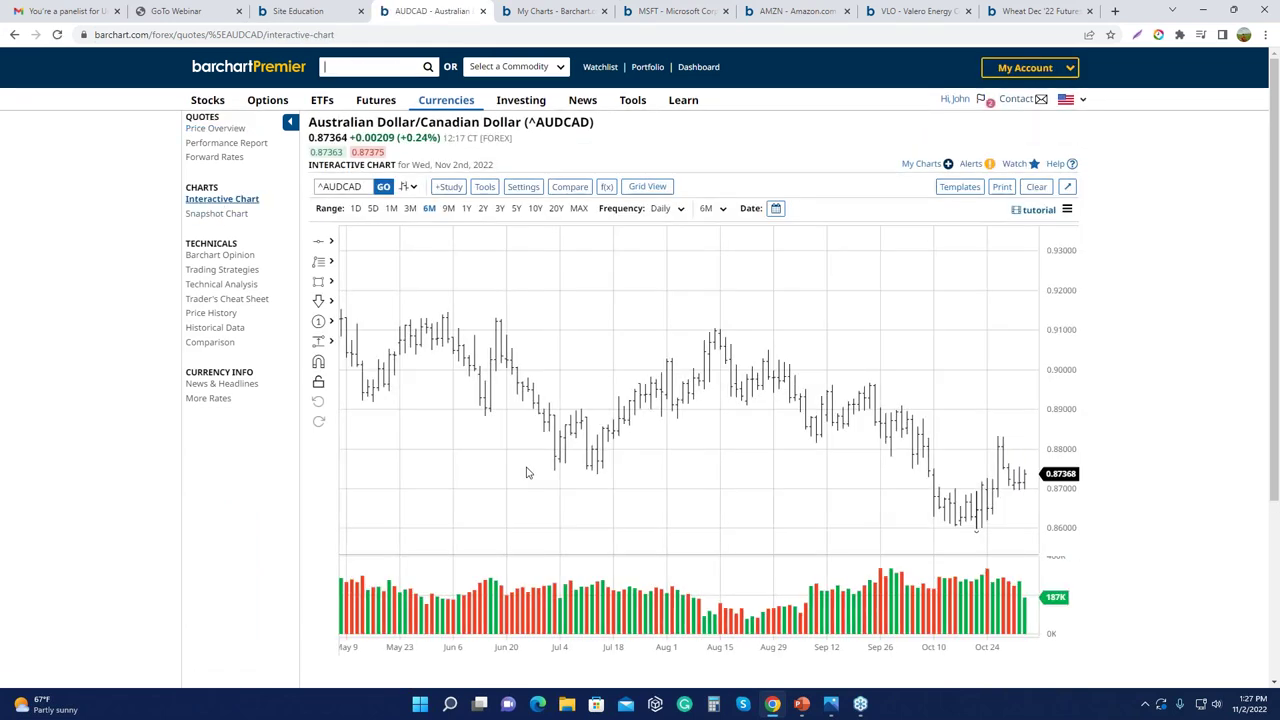
{"action": "left_click", "coordinate": [959, 187]}
{"action": "left_click", "coordinate": [609, 250]}
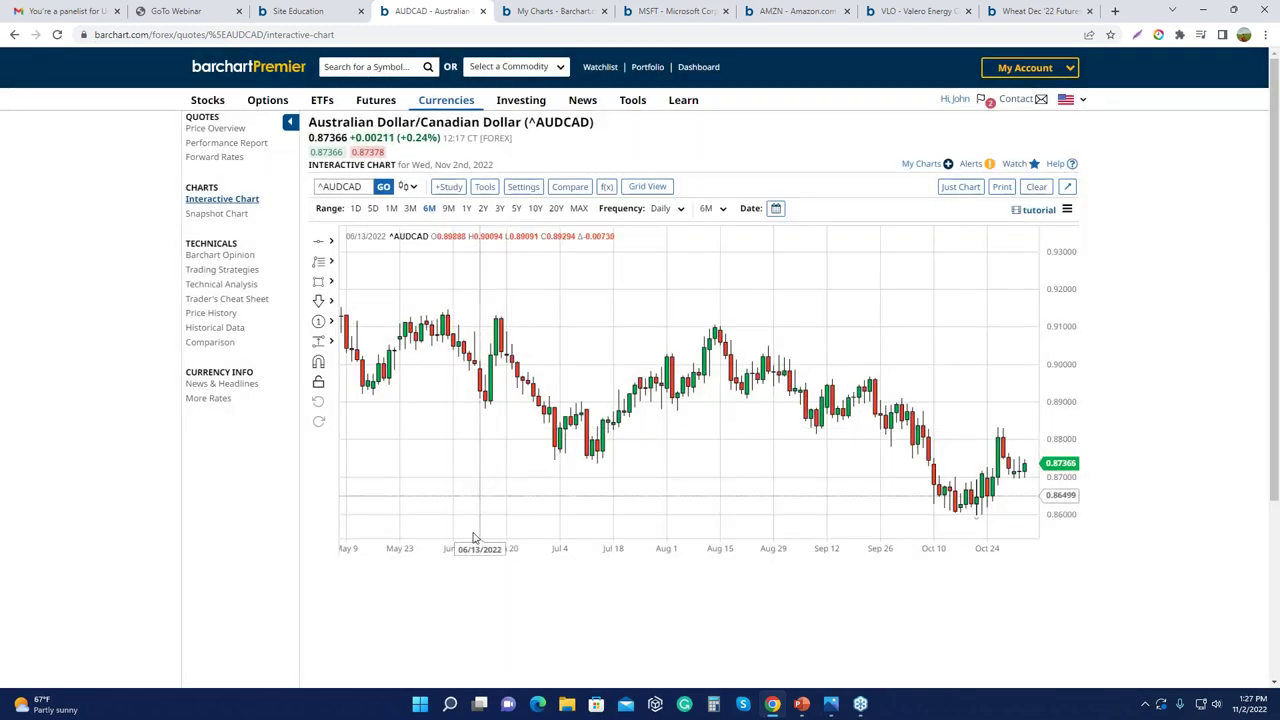
Examine the ^AUDCAD daily chart's earlier price history back to mid-2021
{"action": "left_click_drag", "start_coordinate": [475, 538], "coordinate": [800, 500]}
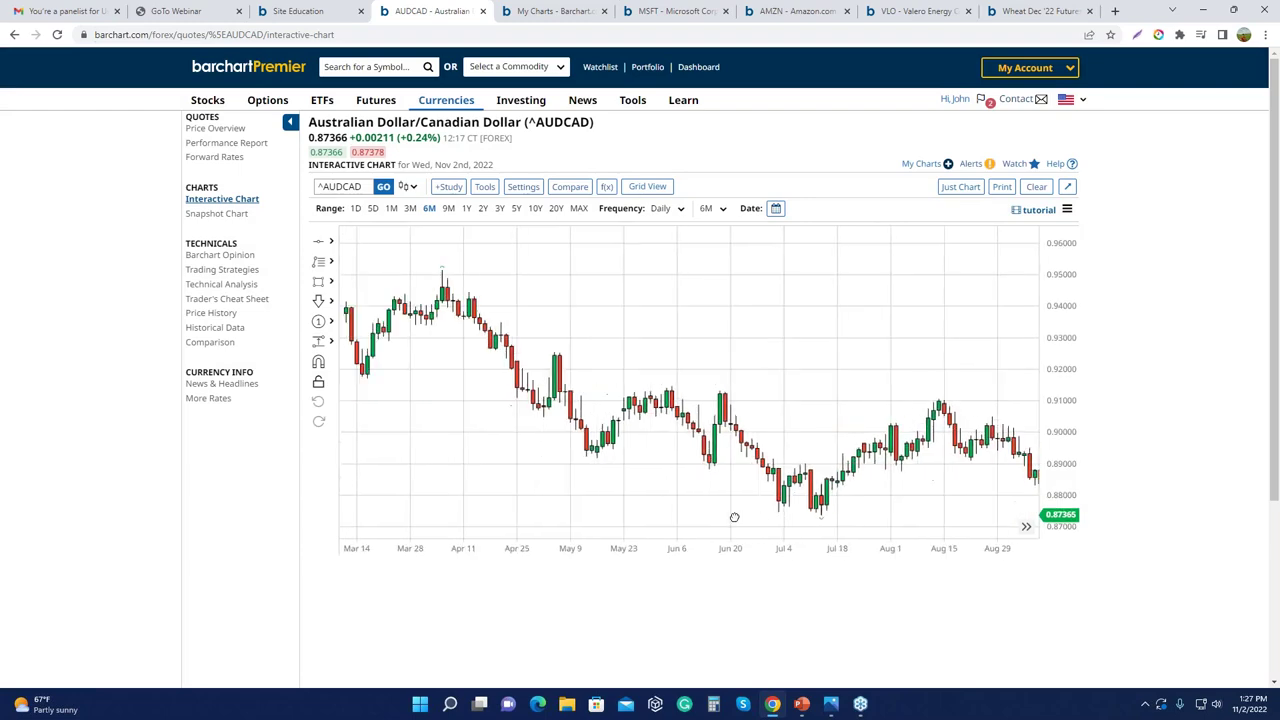
{"action": "left_click_drag", "start_coordinate": [509, 480], "coordinate": [809, 492]}
{"action": "left_click_drag", "start_coordinate": [640, 491], "coordinate": [857, 494]}
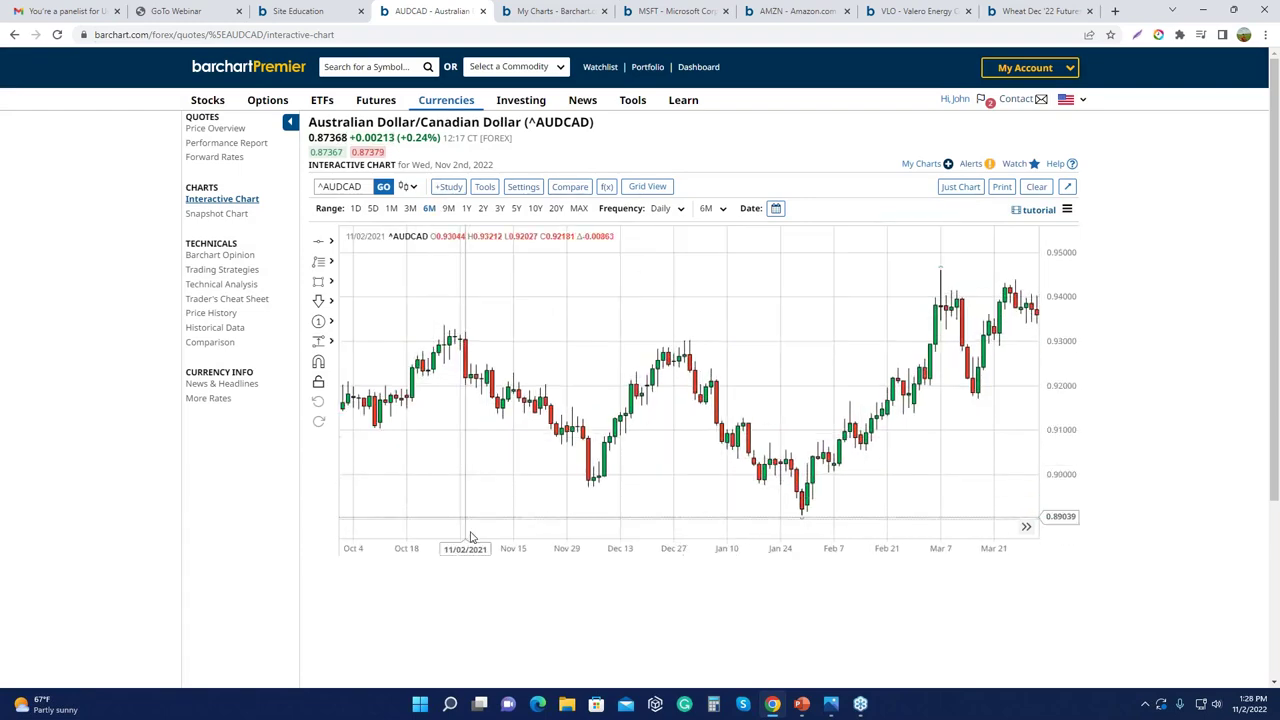
{"action": "scroll", "coordinate": [495, 549], "scroll_direction": "down", "scroll_amount": 5}
{"action": "scroll", "coordinate": [502, 550], "scroll_direction": "down", "scroll_amount": 3}
{"action": "scroll", "coordinate": [505, 549], "scroll_direction": "up", "scroll_amount": 6}
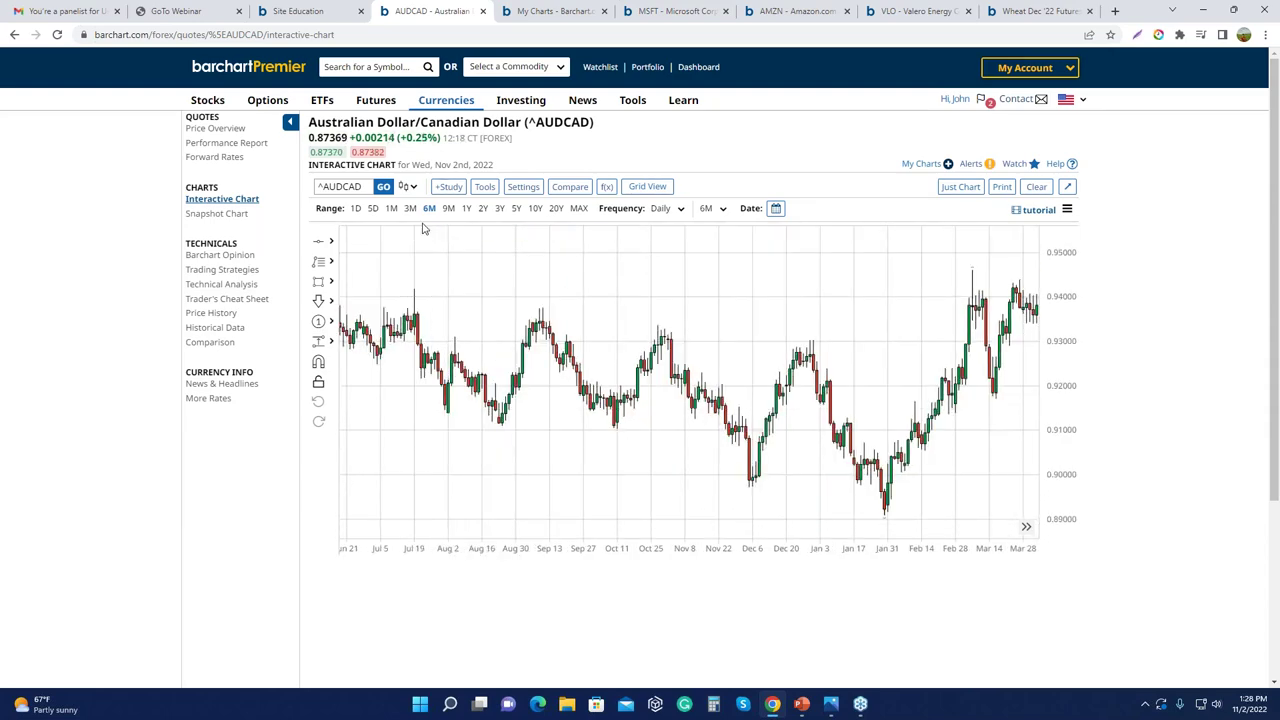
Open the interactive chart for Canadian Dollar/Australian Dollar (^CADAUD) from the Canadian Dollar forex quotes
{"action": "left_click", "coordinate": [458, 104]}
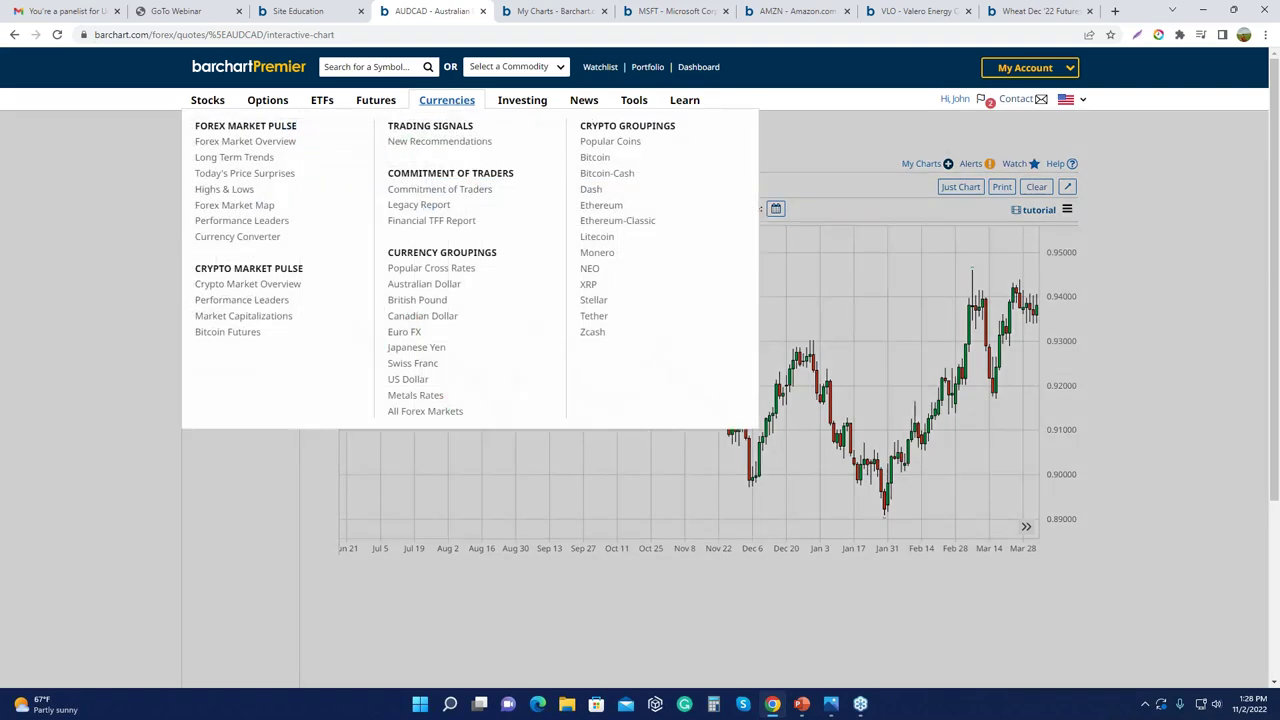
{"action": "left_click", "coordinate": [421, 318]}
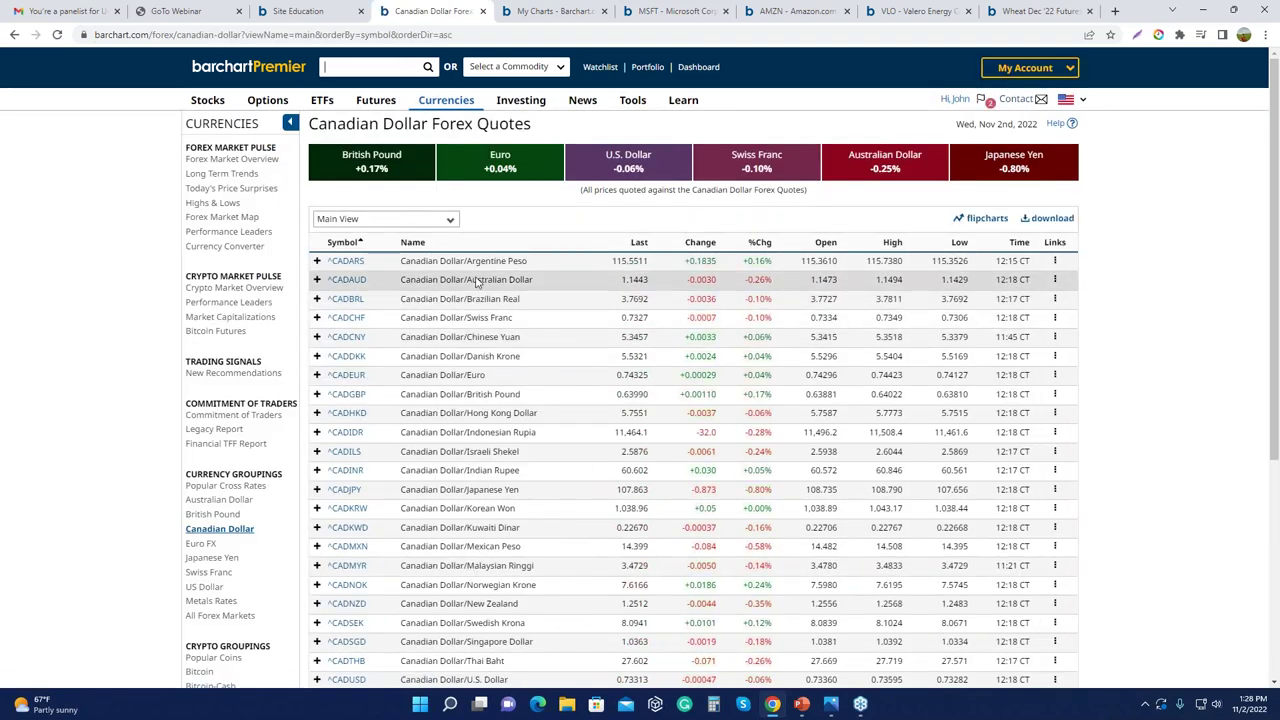
{"action": "left_click", "coordinate": [357, 283]}
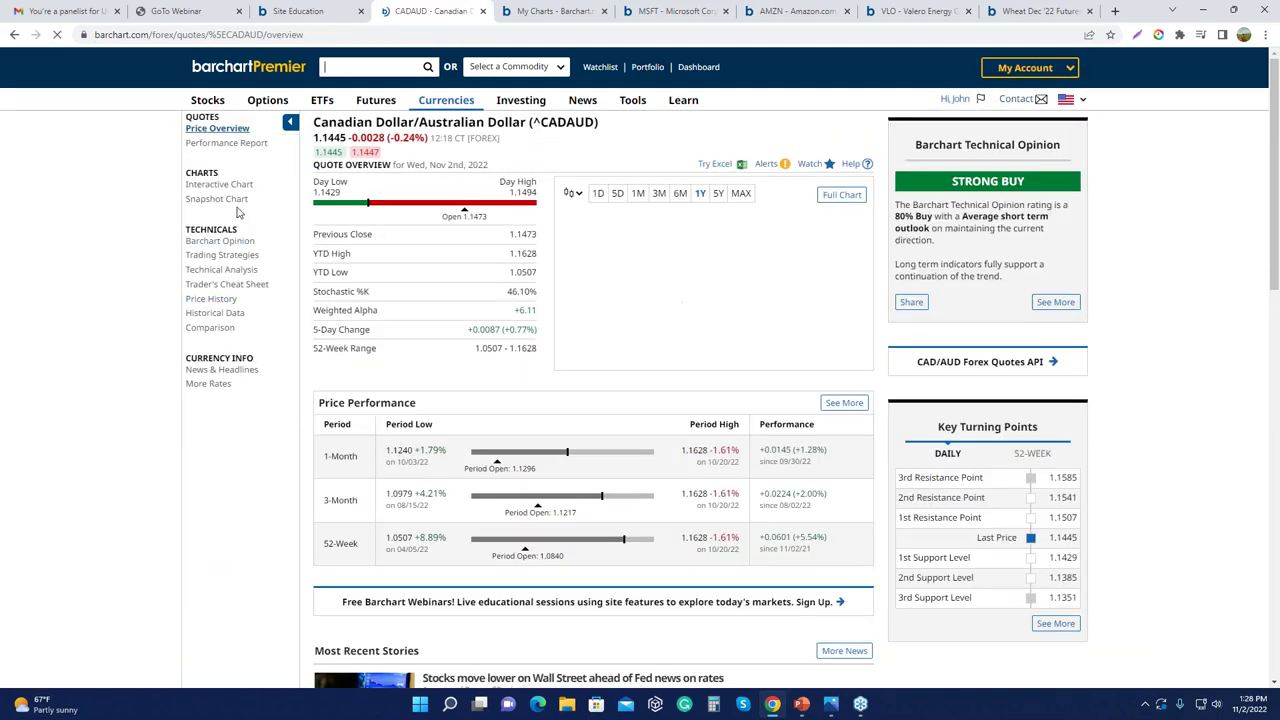
{"action": "left_click", "coordinate": [243, 186]}
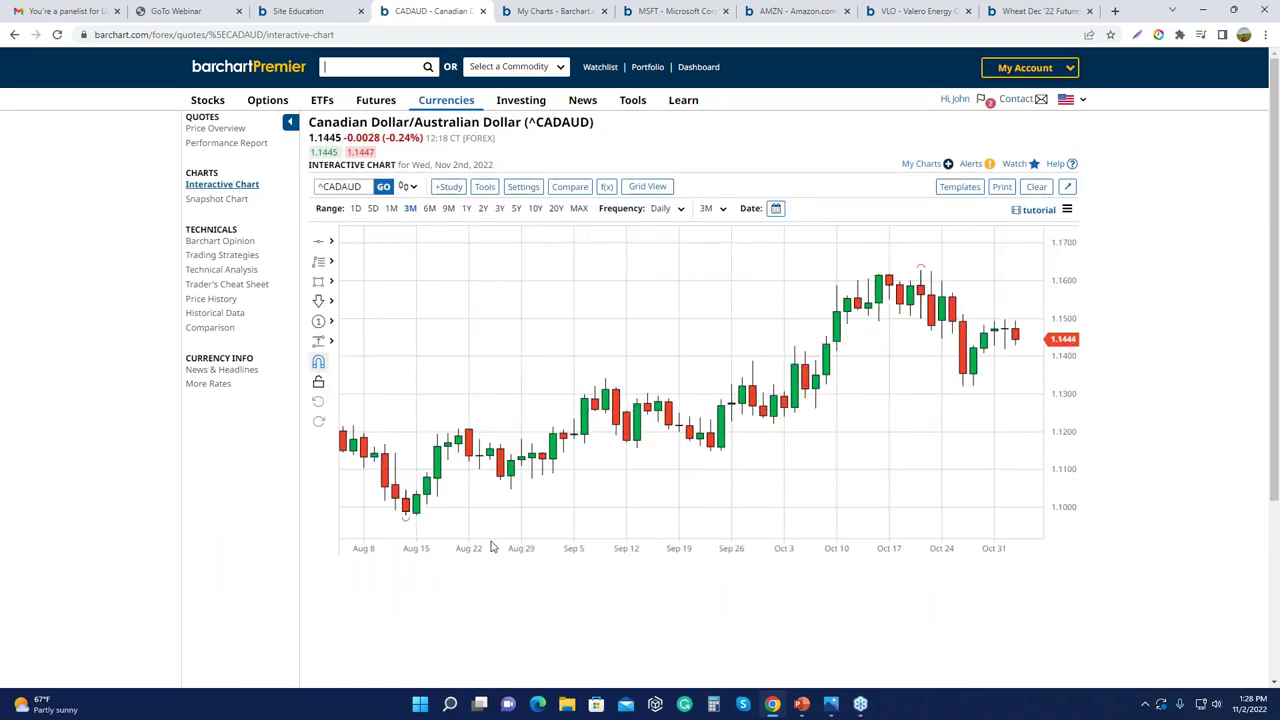
Examine the circled peaks on the ^CADAUD daily chart between August 2021 and June 2022
{"action": "scroll", "coordinate": [494, 543], "scroll_direction": "down", "scroll_amount": 5}
{"action": "left_click_drag", "start_coordinate": [518, 548], "coordinate": [754, 494]}
{"action": "scroll", "coordinate": [591, 546], "scroll_direction": "down", "scroll_amount": 3}
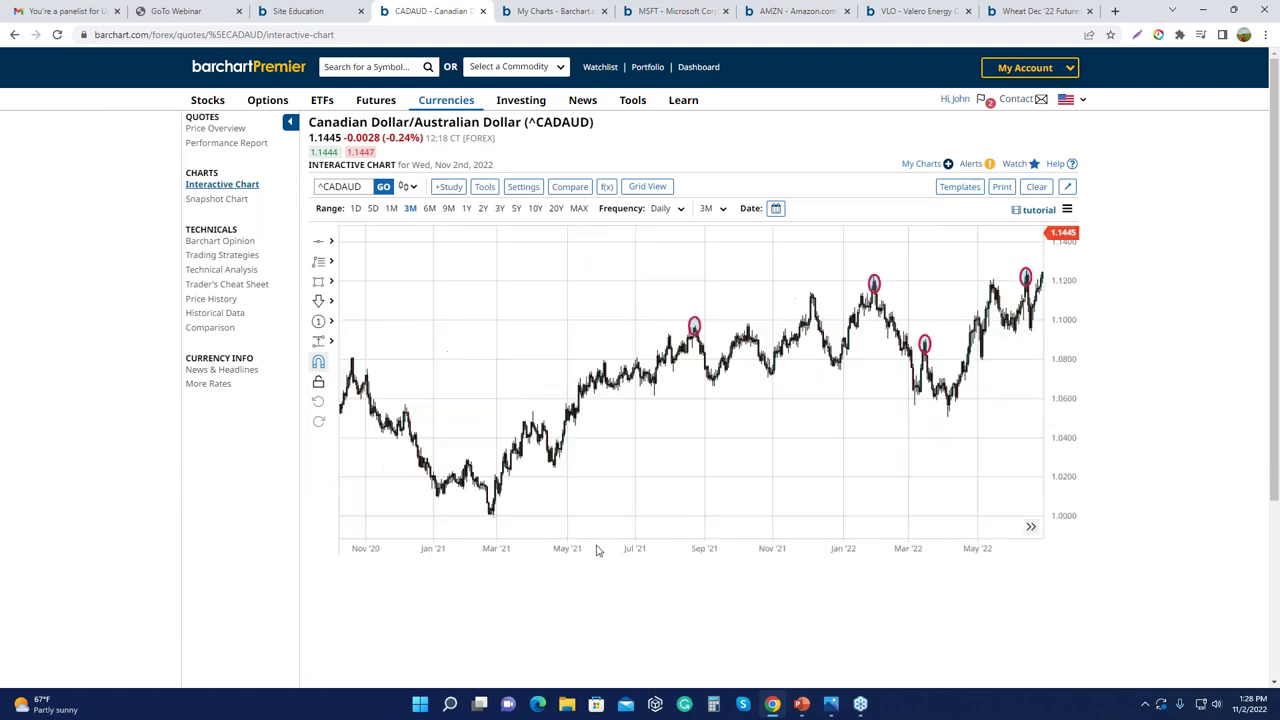
{"action": "scroll", "coordinate": [591, 548], "scroll_direction": "up", "scroll_amount": 3}
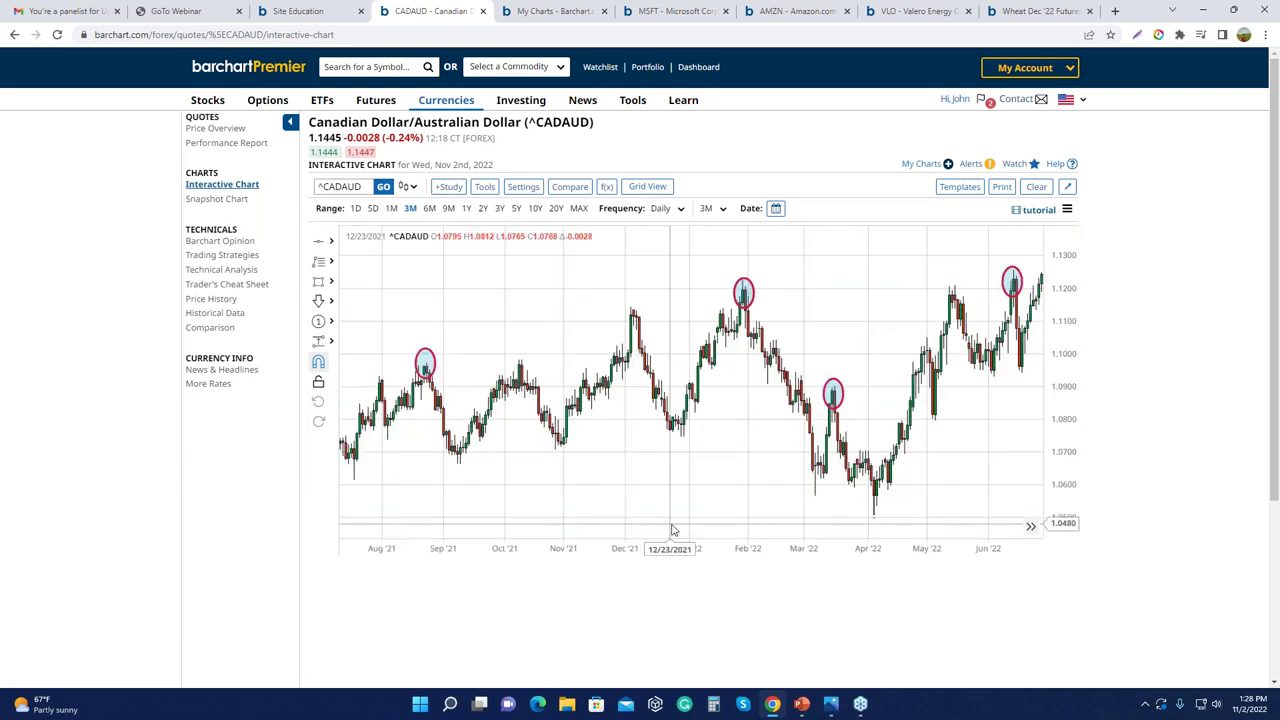
{"action": "scroll", "coordinate": [691, 512], "scroll_direction": "up", "scroll_amount": 1}
{"action": "scroll", "coordinate": [674, 503], "scroll_direction": "down", "scroll_amount": 1}
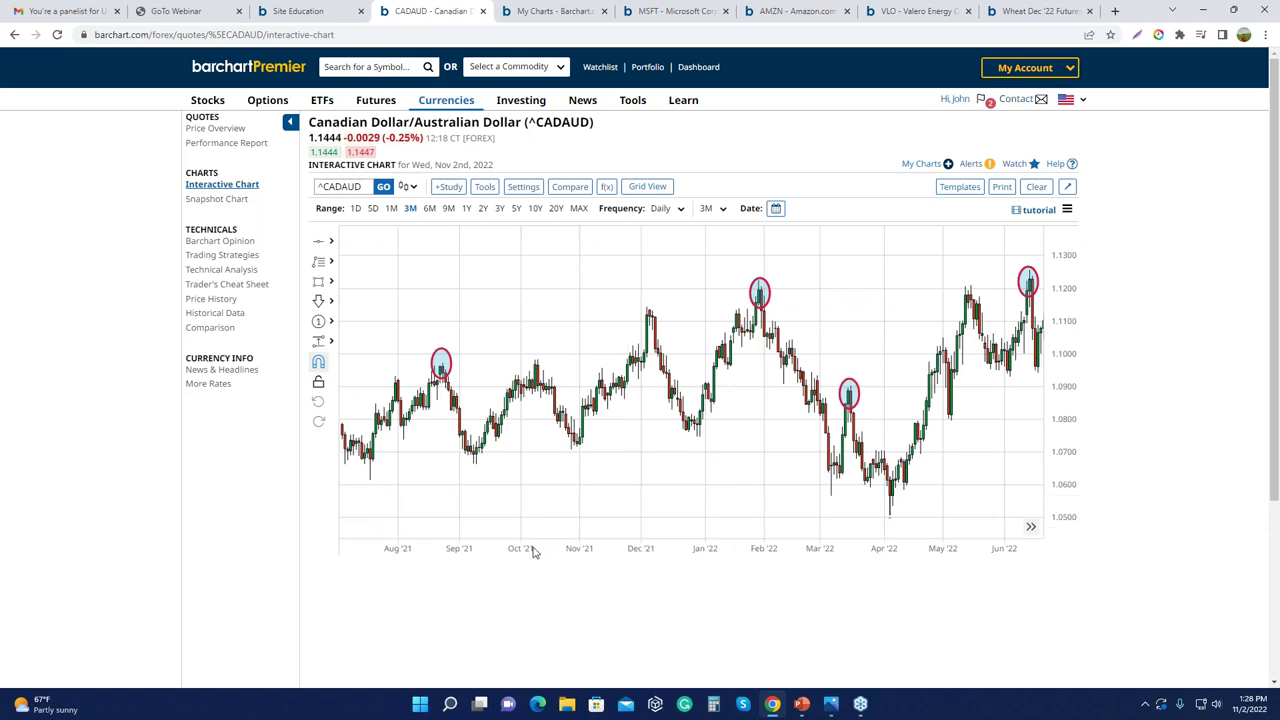
{"action": "scroll", "coordinate": [500, 550], "scroll_direction": "down", "scroll_amount": 1}
{"action": "scroll", "coordinate": [500, 549], "scroll_direction": "down", "scroll_amount": 2}
{"action": "scroll", "coordinate": [500, 549], "scroll_direction": "up", "scroll_amount": 4}
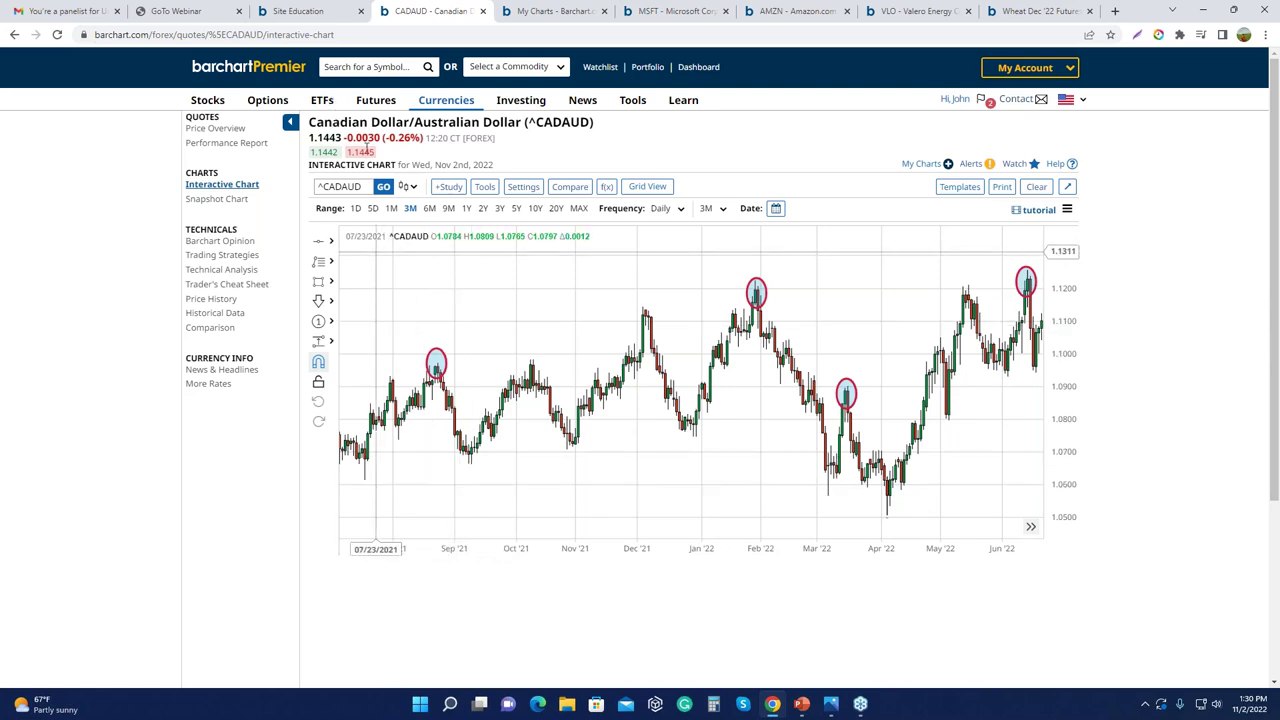
Load the interactive chart for Global Medical REIT Inc (GMRE) and set its range to three years
{"action": "left_click", "coordinate": [368, 187]}
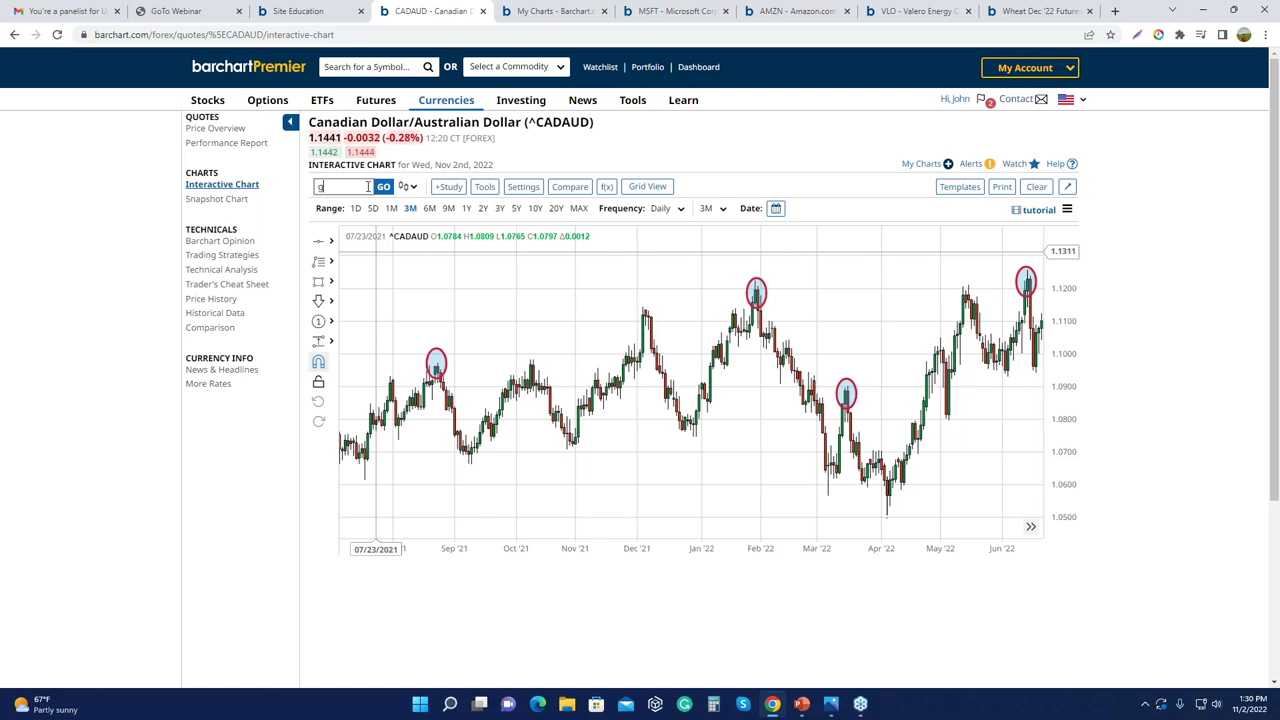
{"action": "type", "text": "gmre"}
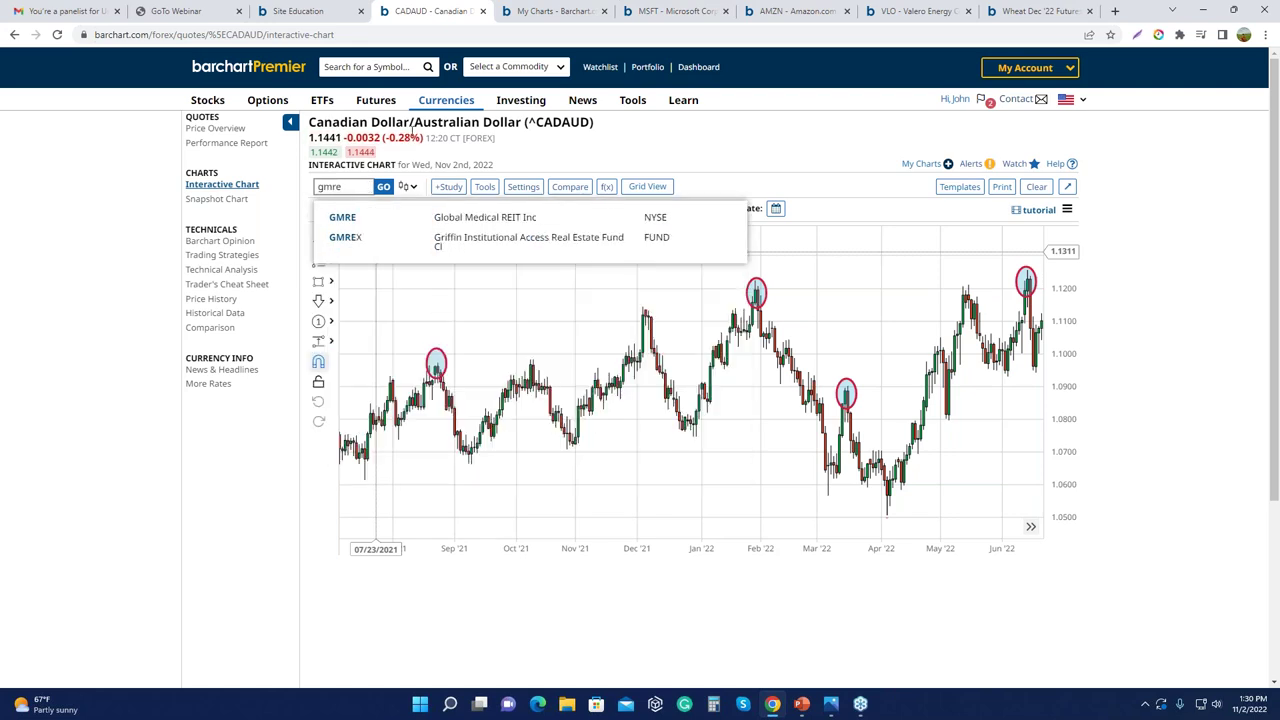
{"action": "left_click", "coordinate": [462, 216]}
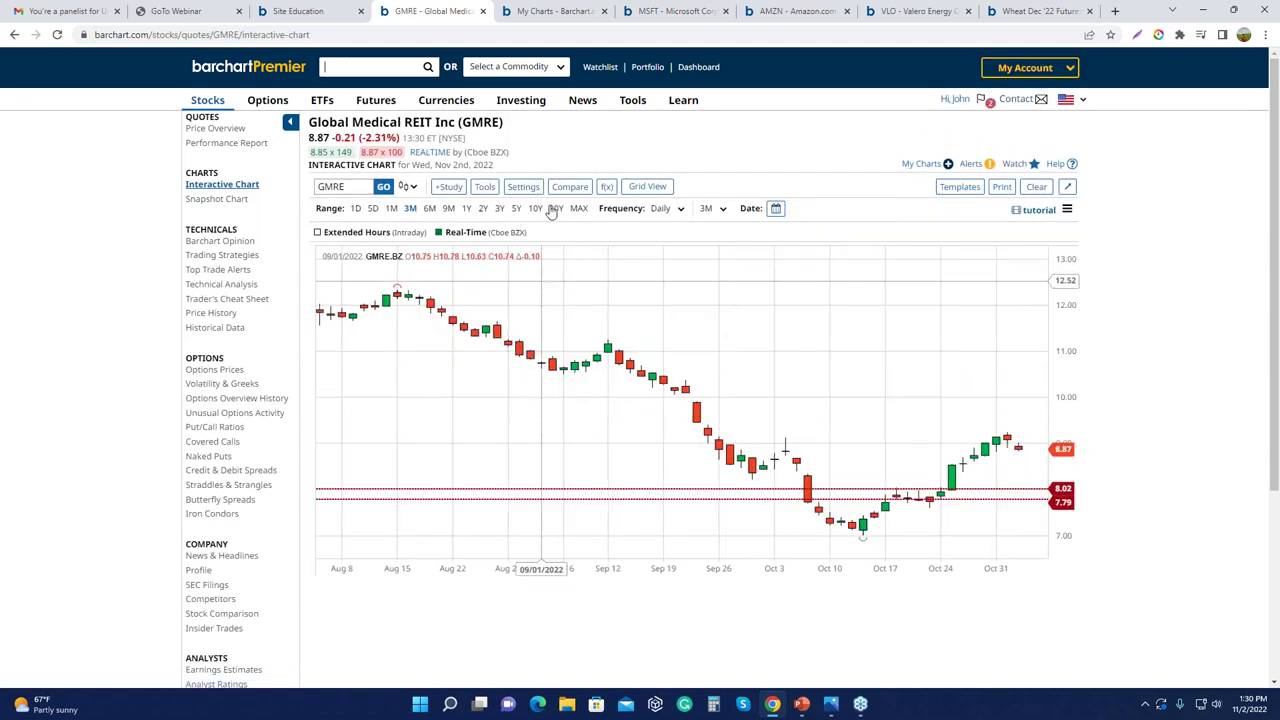
{"action": "left_click", "coordinate": [499, 208]}
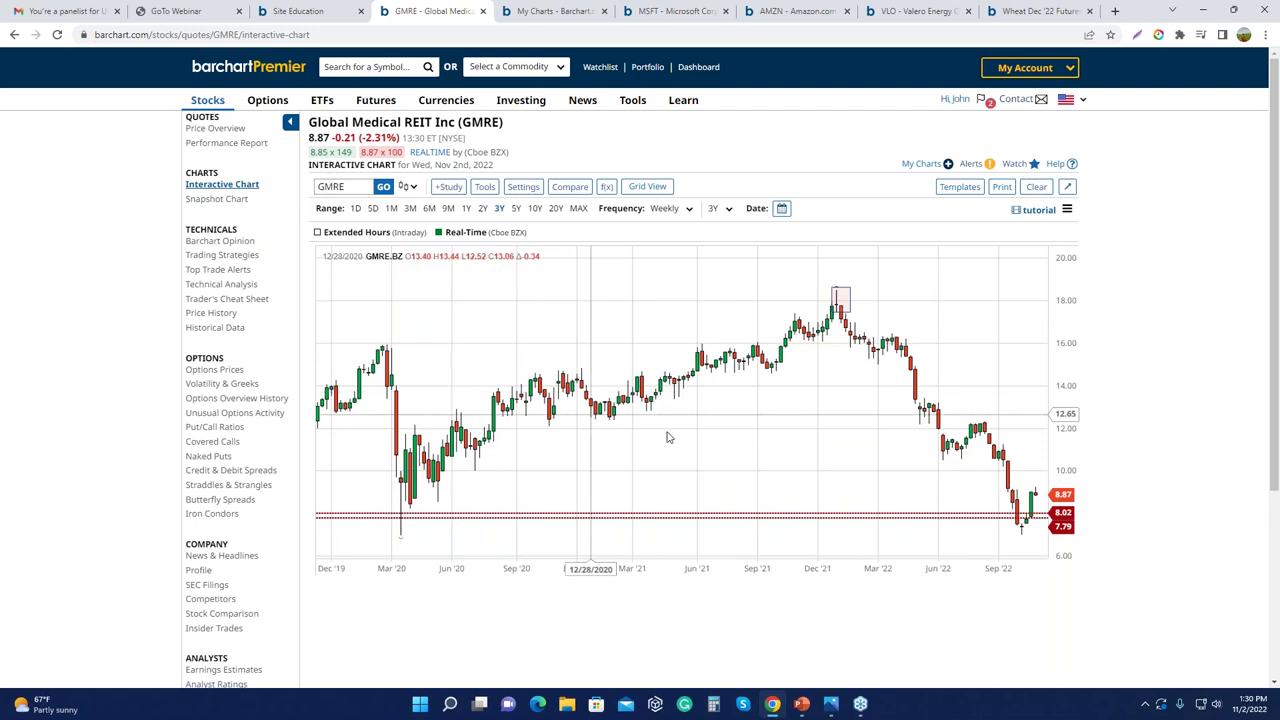
{"action": "left_click_drag", "start_coordinate": [749, 443], "coordinate": [603, 443]}
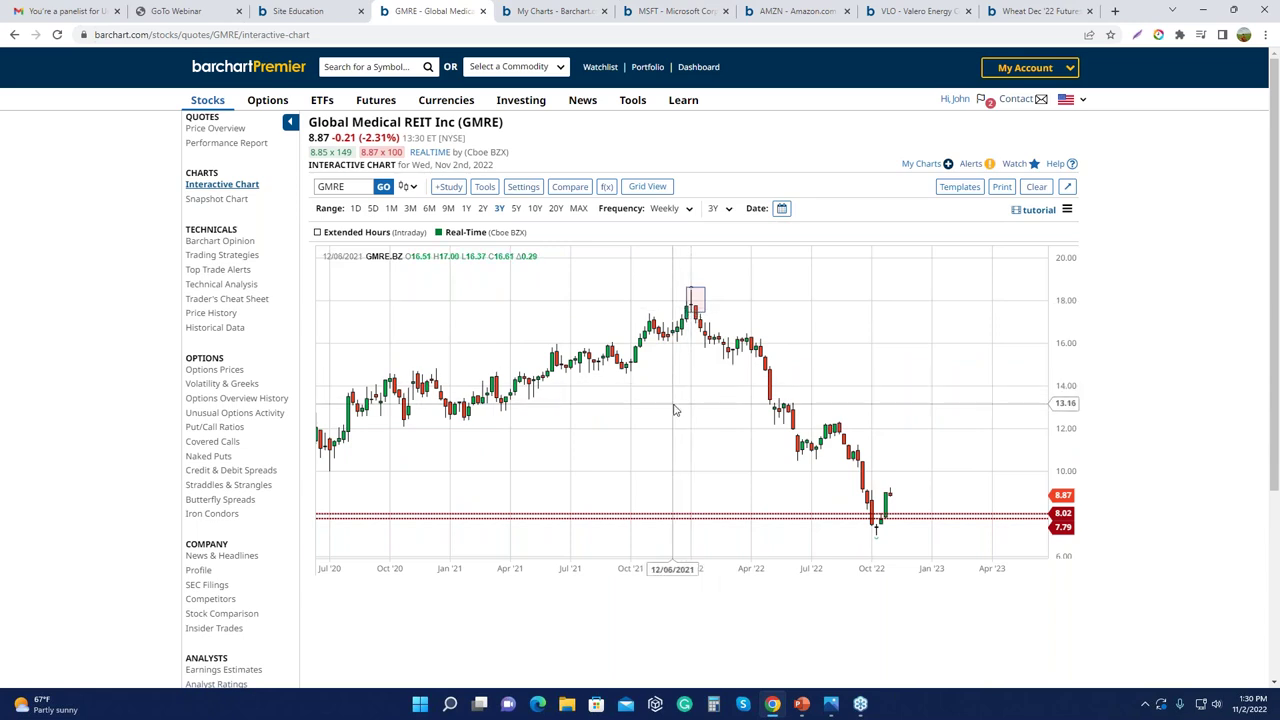
Examine GMRE's boxed January 2022 peak on the six-month daily chart and return to the three-year range
{"action": "left_click", "coordinate": [430, 216]}
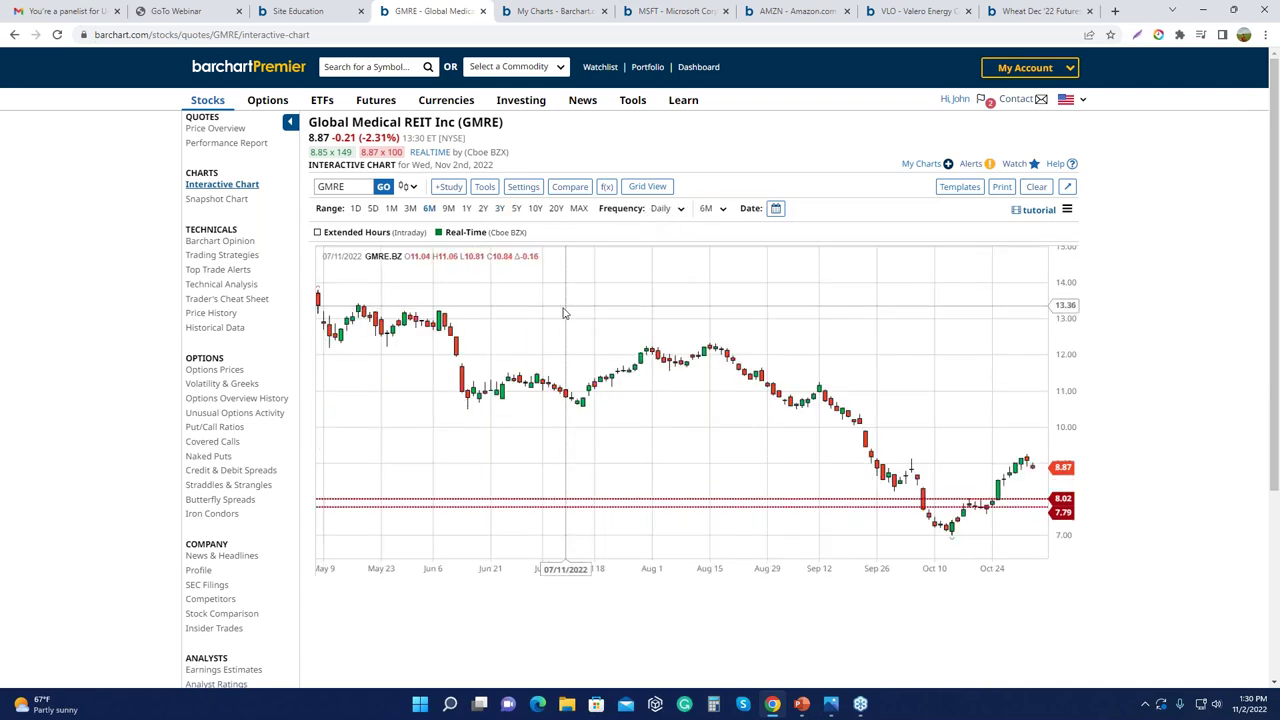
{"action": "scroll", "coordinate": [757, 317], "scroll_direction": "up", "scroll_amount": 5}
{"action": "scroll", "coordinate": [689, 426], "scroll_direction": "up", "scroll_amount": 5}
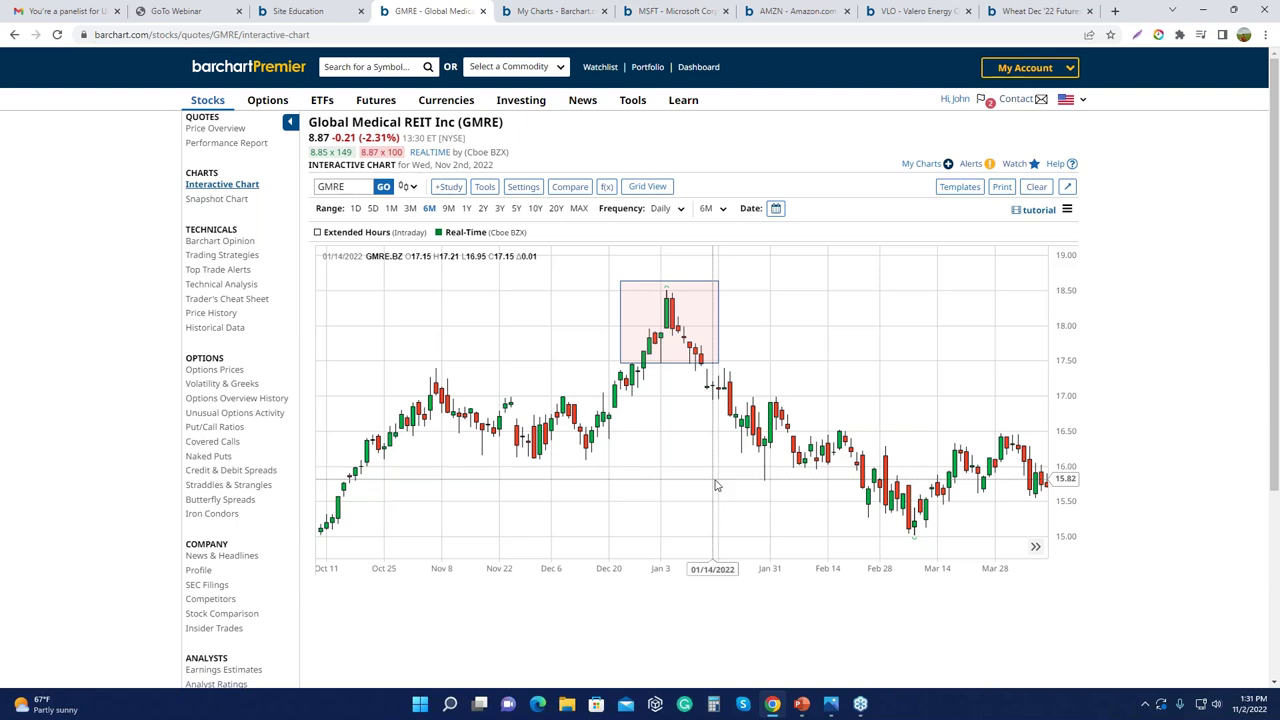
{"action": "left_click", "coordinate": [500, 209]}
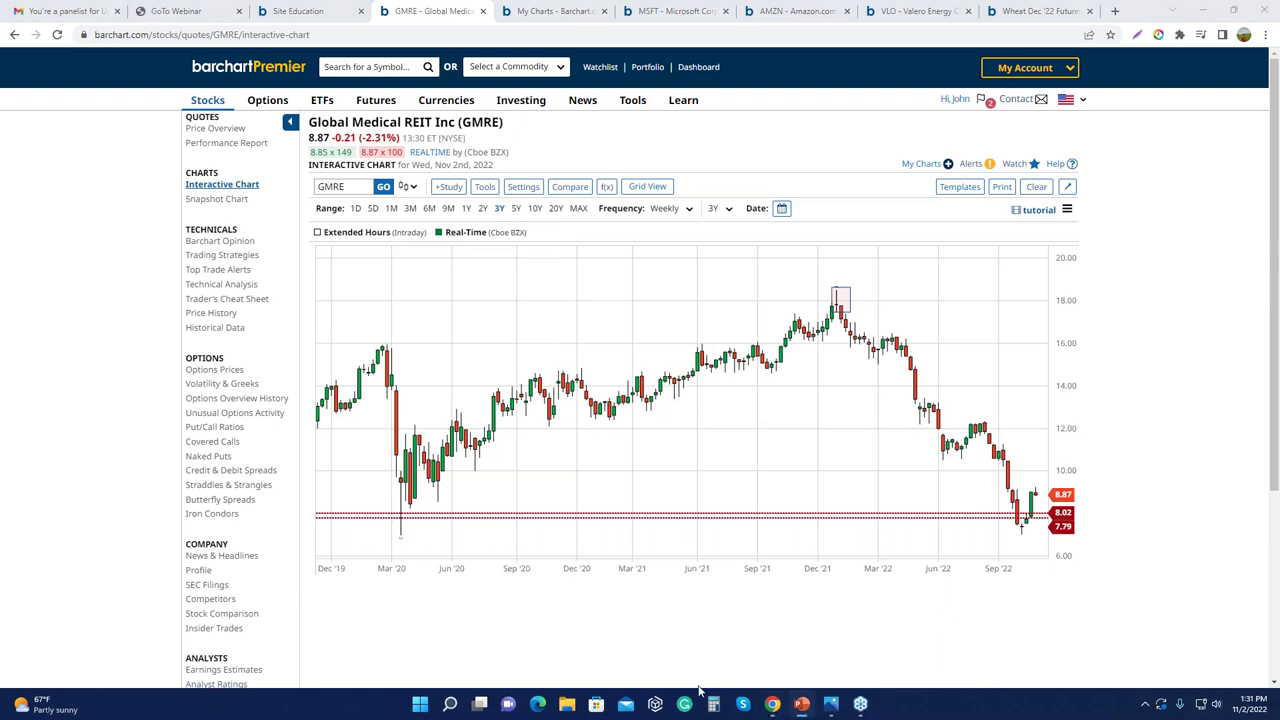
Switch to the PowerPoint slide show and advance from Pinchers-Twins to the Three Candle Drop slide
{"action": "left_click", "coordinate": [805, 710]}
{"action": "left_click", "coordinate": [805, 710]}
{"action": "left_click", "coordinate": [802, 706]}
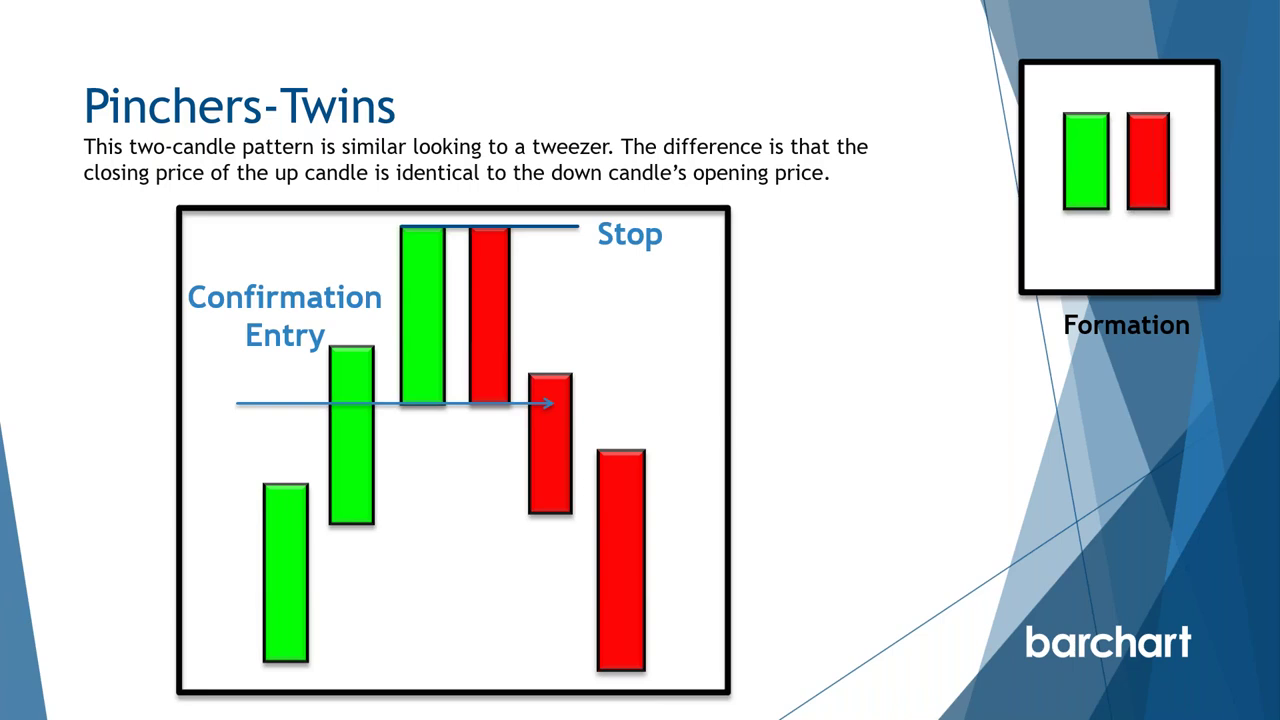
{"action": "key", "text": "Right"}
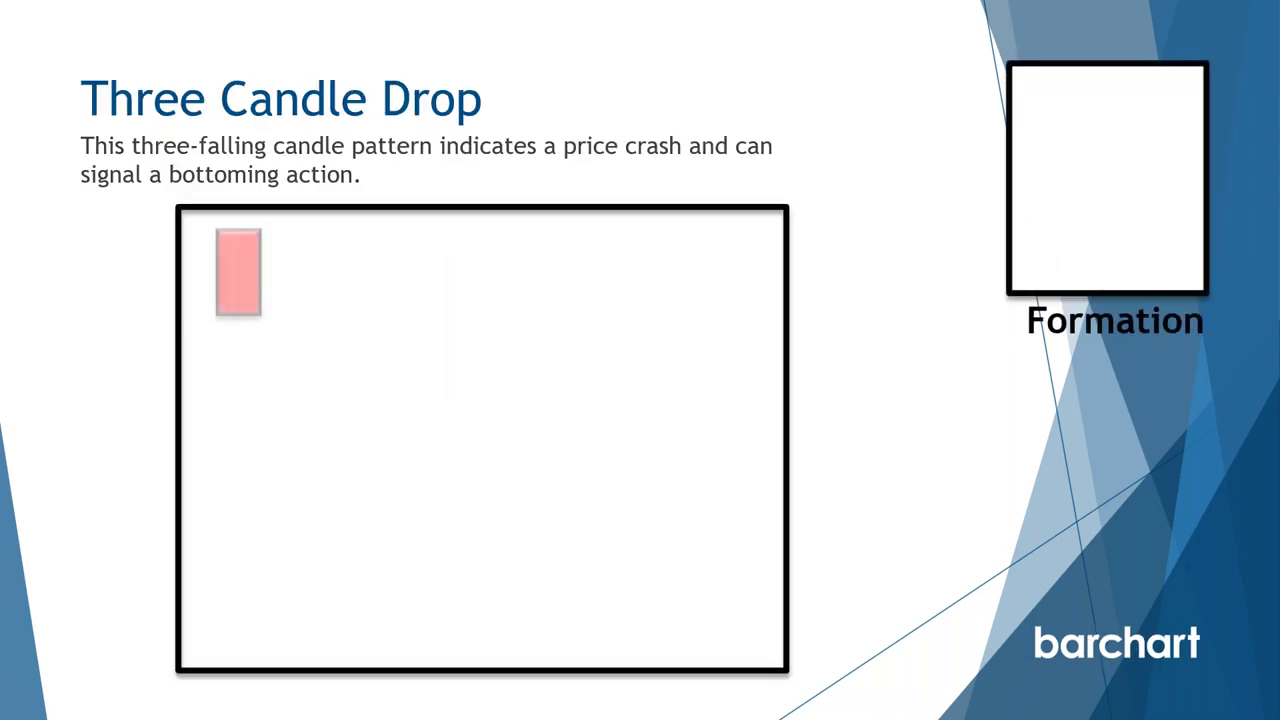
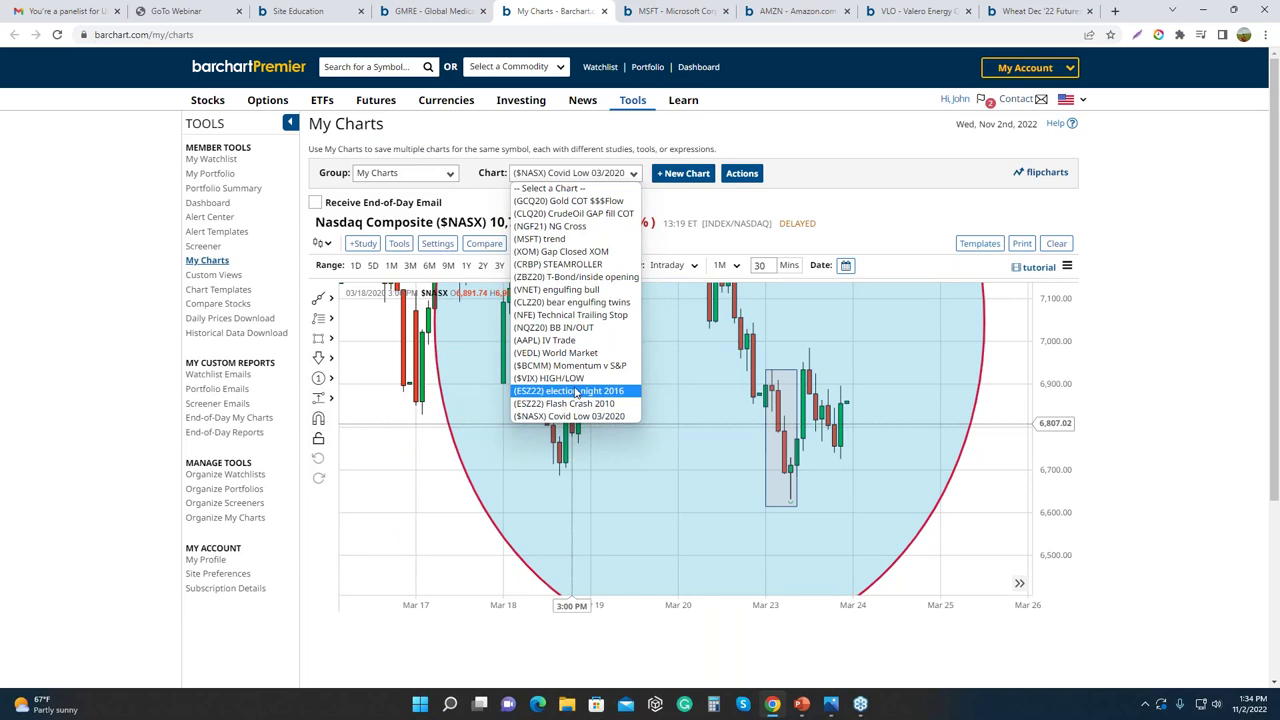
Open the saved chart (ESZ22) election night 2016 and examine its steep sell-off and rebound
{"action": "left_click", "coordinate": [576, 391]}
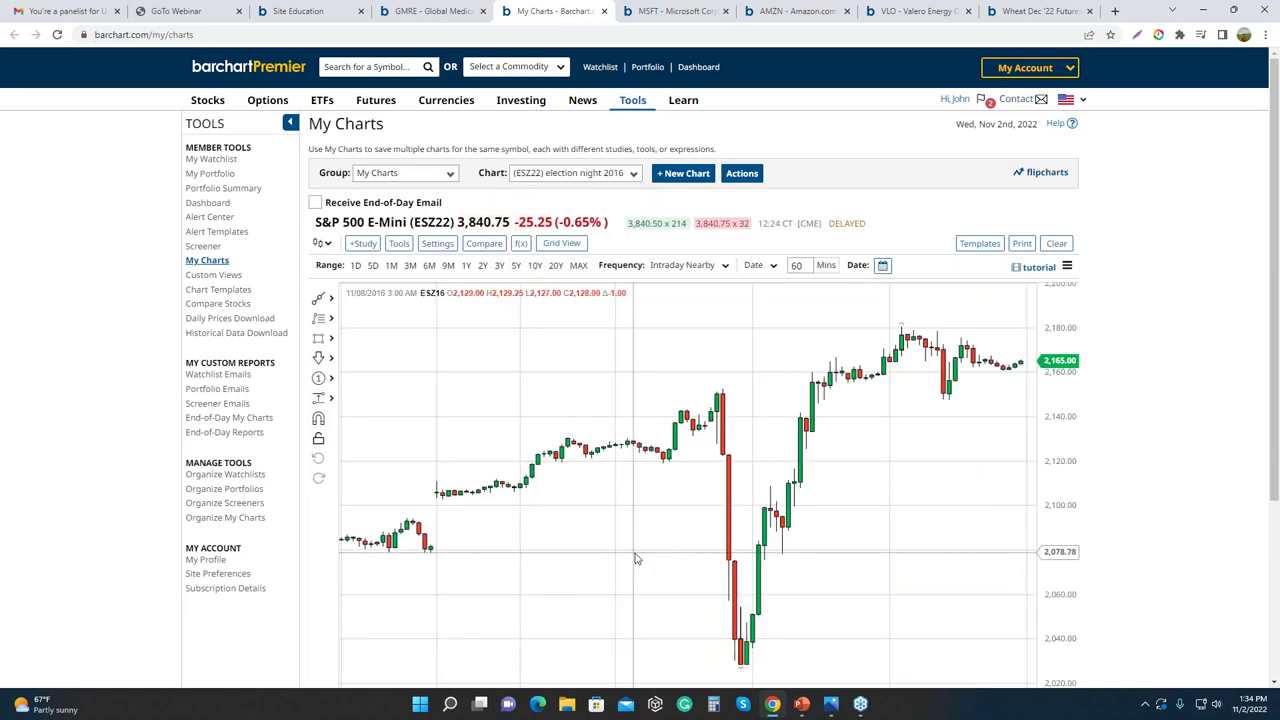
{"action": "left_click_drag", "start_coordinate": [669, 591], "coordinate": [628, 584]}
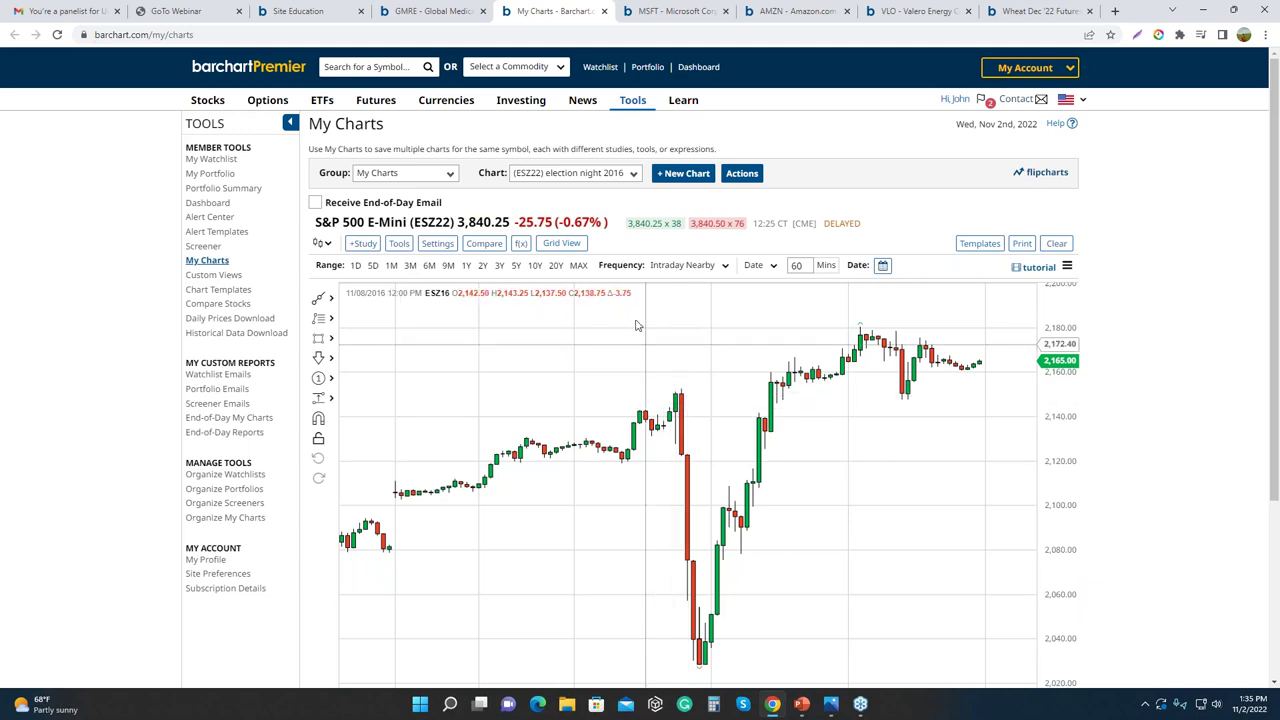
Open the saved chart (ESZ22) Flash Crash 2010 and examine the boxed one-minute candles of May 06, 2010
{"action": "left_click", "coordinate": [610, 176]}
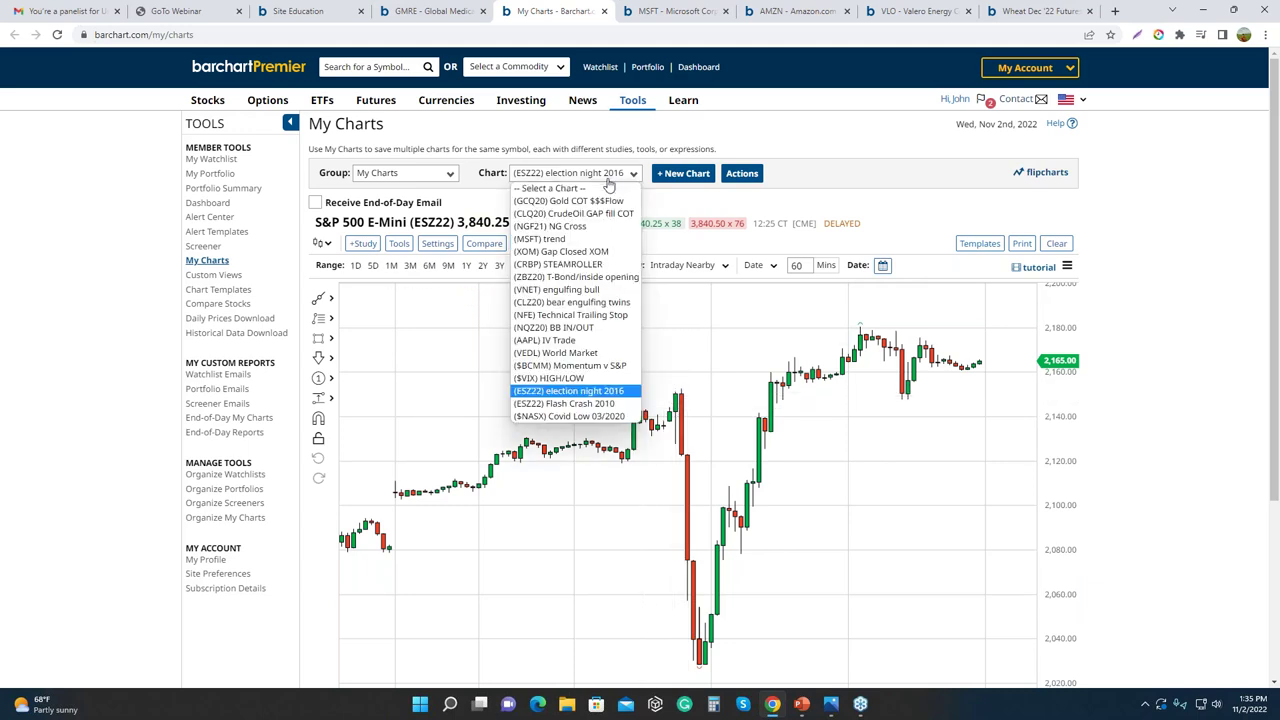
{"action": "left_click", "coordinate": [573, 404]}
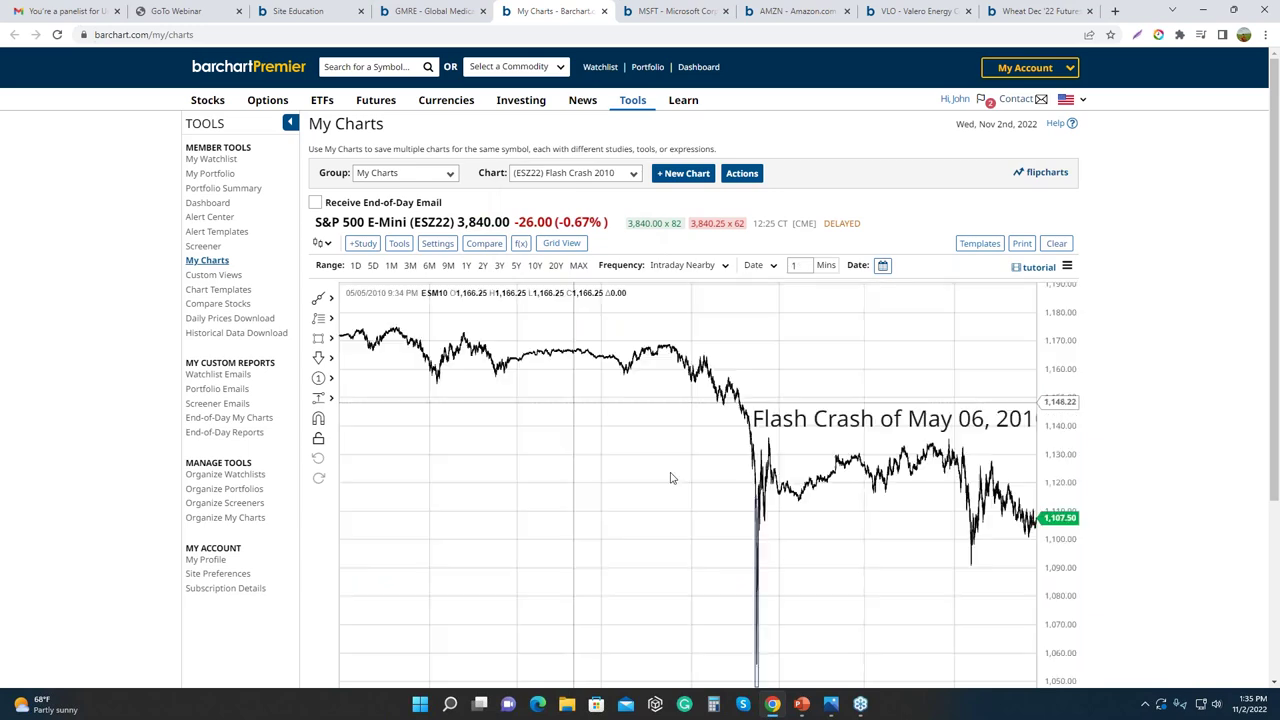
{"action": "left_click_drag", "start_coordinate": [669, 532], "coordinate": [885, 497]}
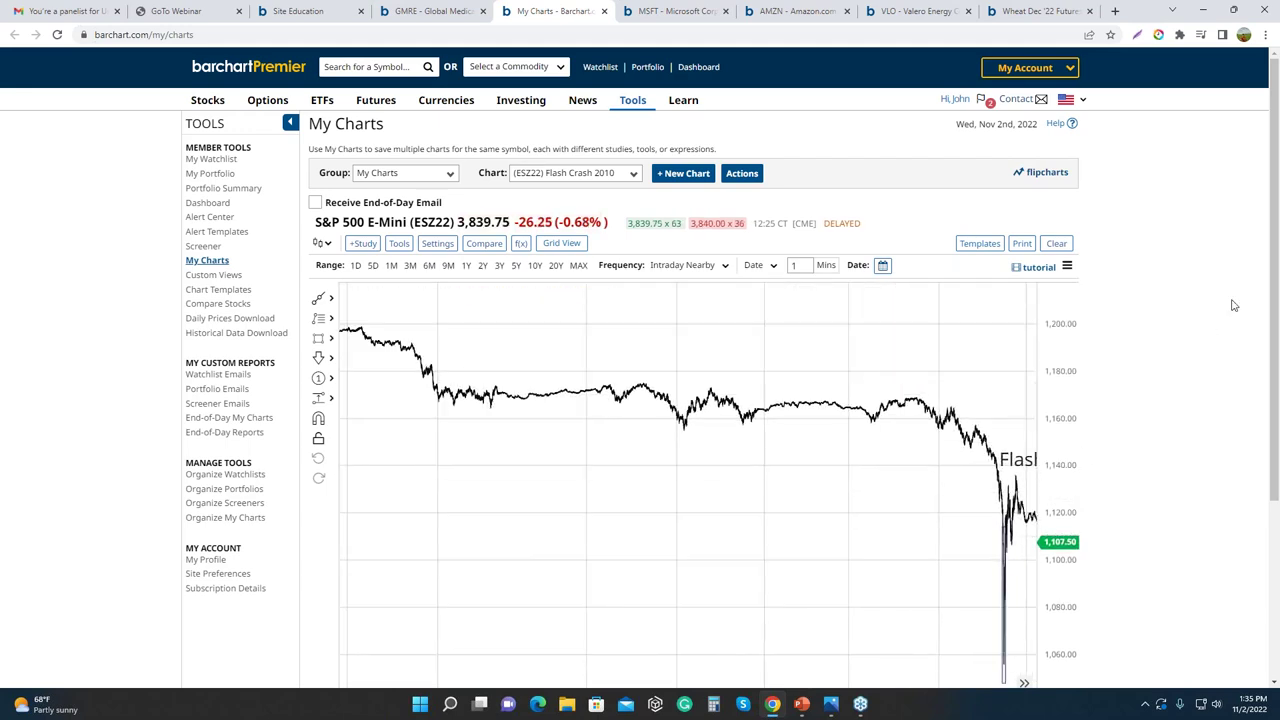
{"action": "scroll", "coordinate": [1276, 200], "scroll_direction": "down", "scroll_amount": 1}
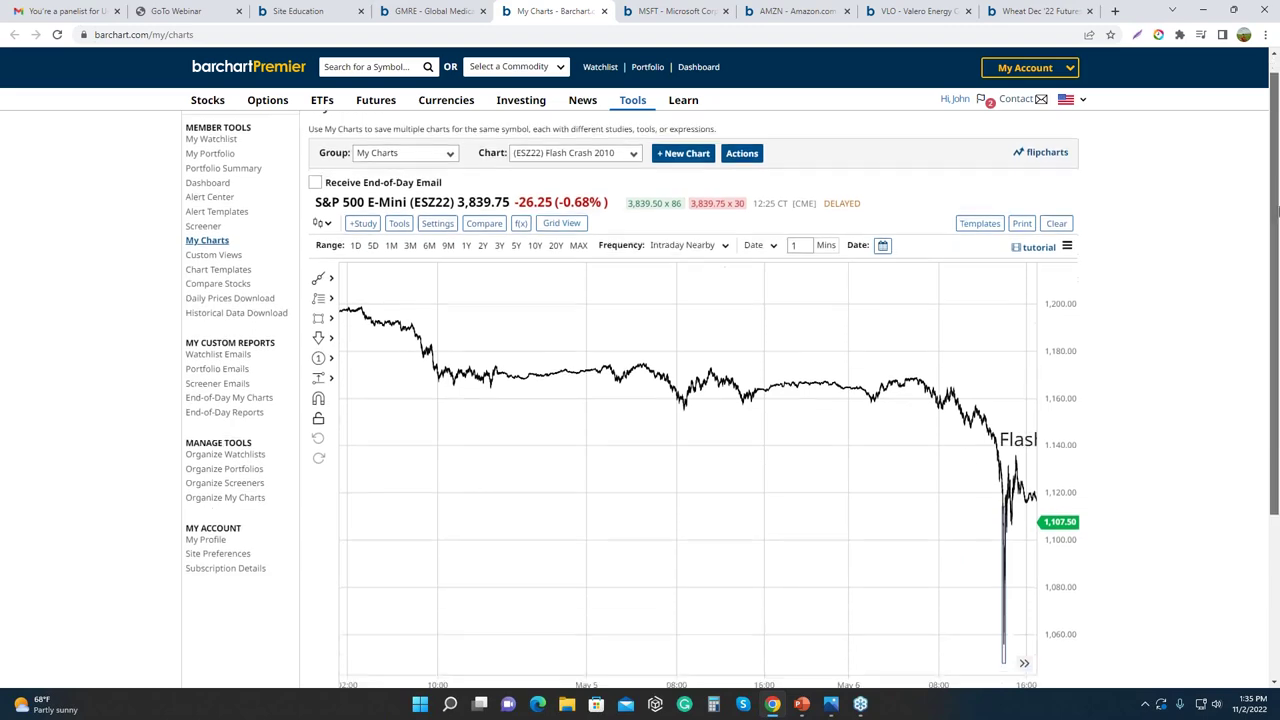
{"action": "scroll", "coordinate": [1276, 210], "scroll_direction": "down", "scroll_amount": 2}
{"action": "scroll", "coordinate": [928, 543], "scroll_direction": "up", "scroll_amount": 10}
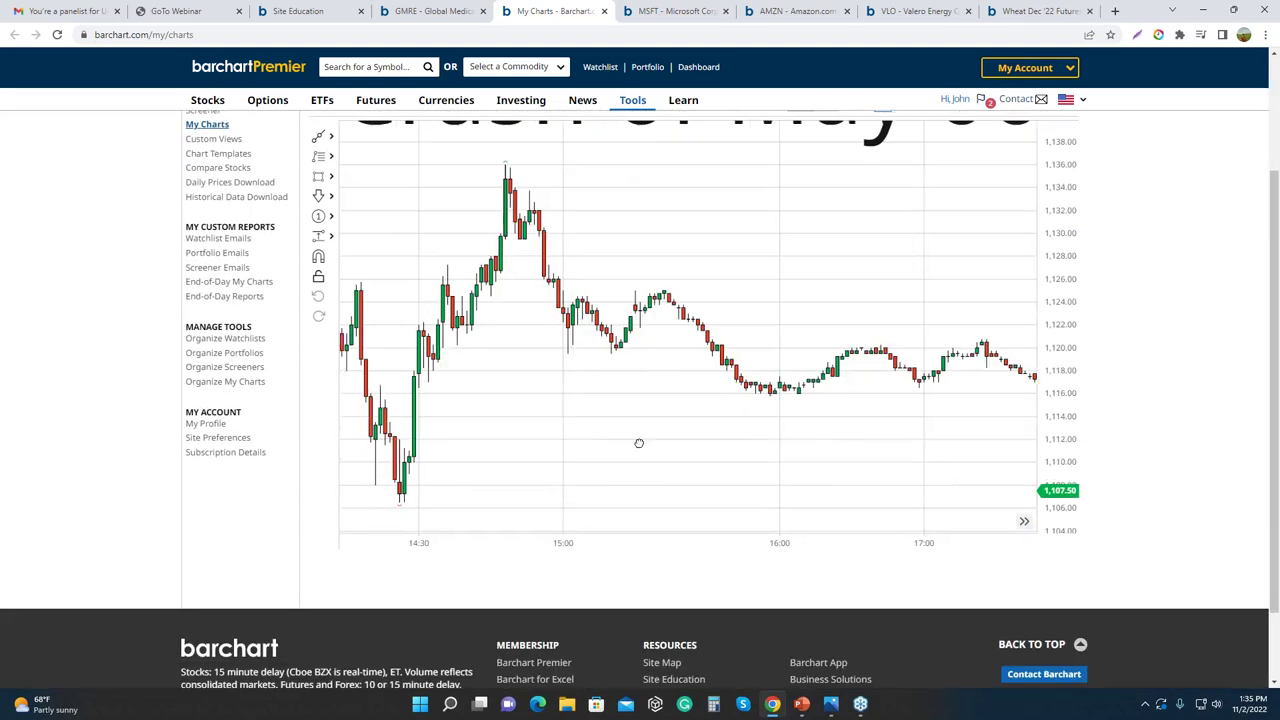
{"action": "left_click_drag", "start_coordinate": [637, 443], "coordinate": [884, 432]}
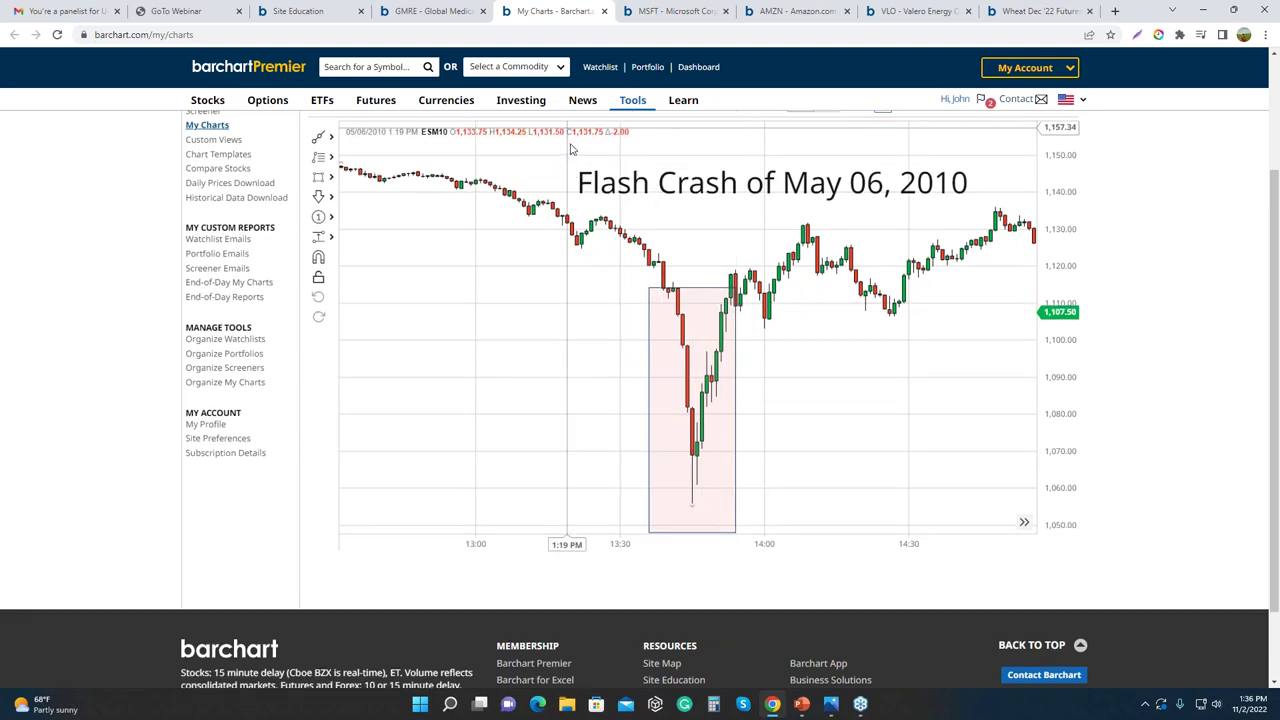
Open the saved chart ($NASX) Covid Low 03/2020 and examine the boxed candles at the March 23 low up close
{"action": "scroll", "coordinate": [560, 198], "scroll_direction": "up", "scroll_amount": 2}
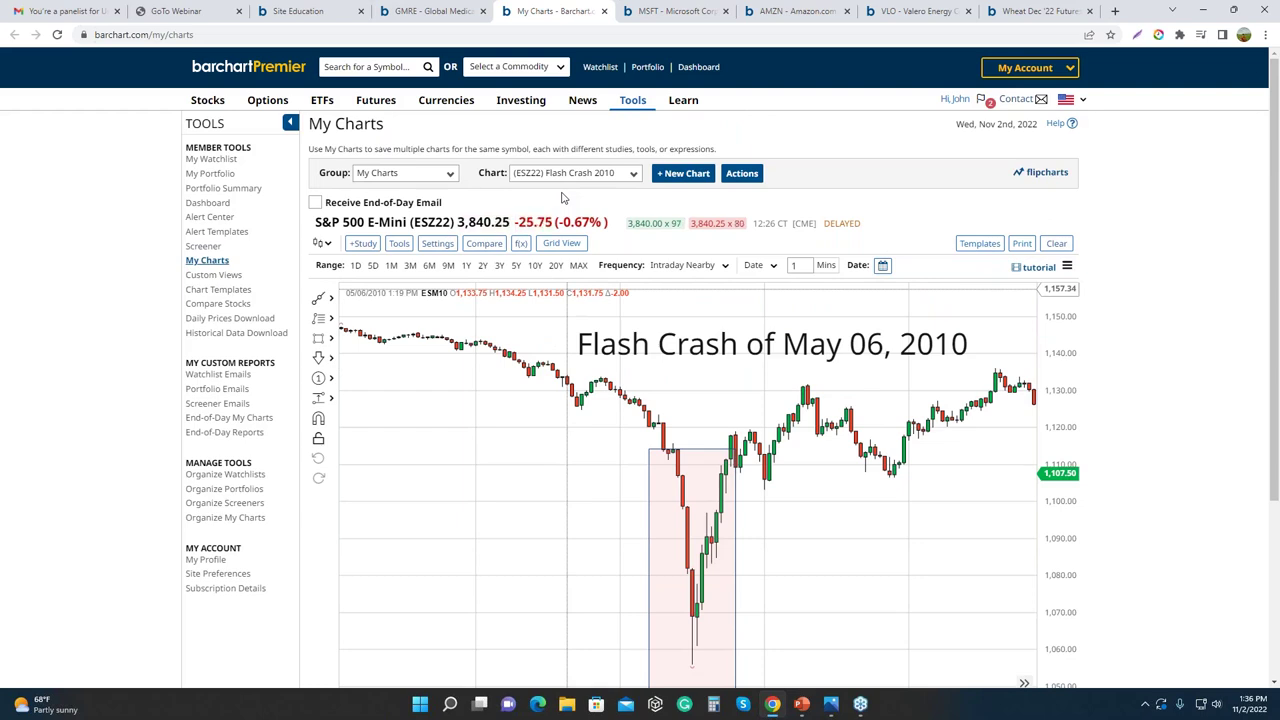
{"action": "left_click", "coordinate": [600, 174]}
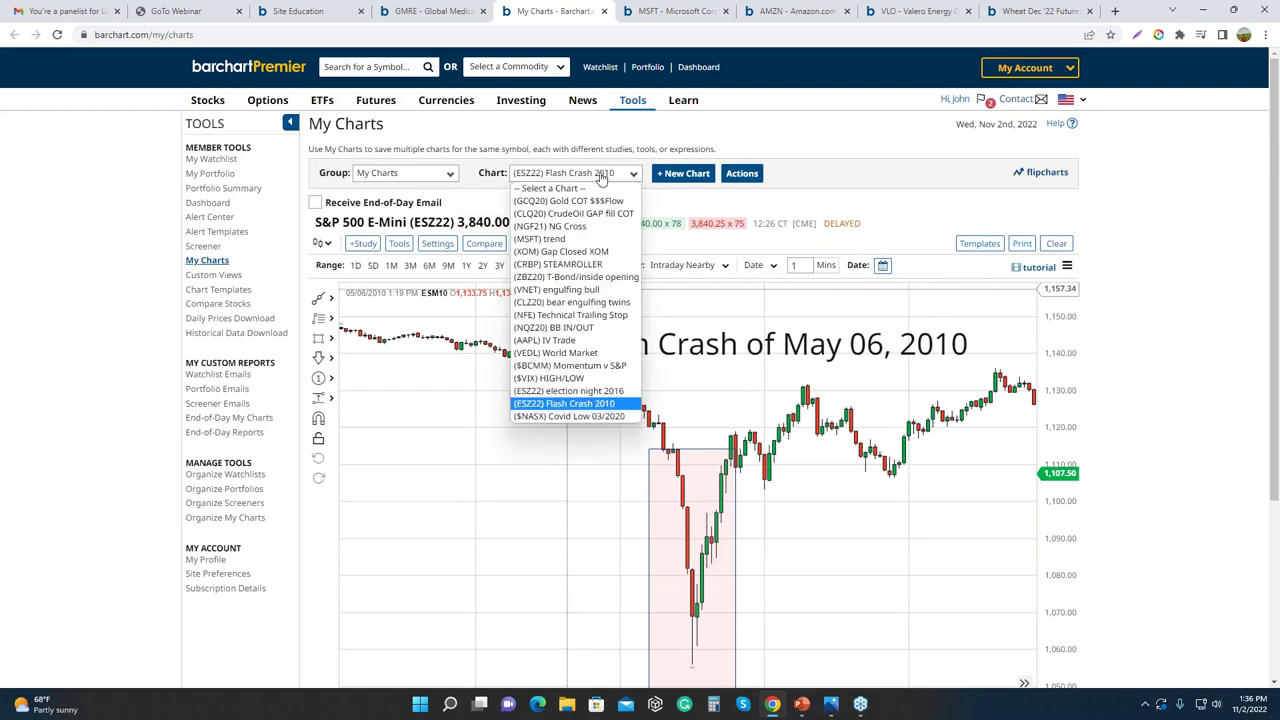
{"action": "left_click", "coordinate": [566, 416]}
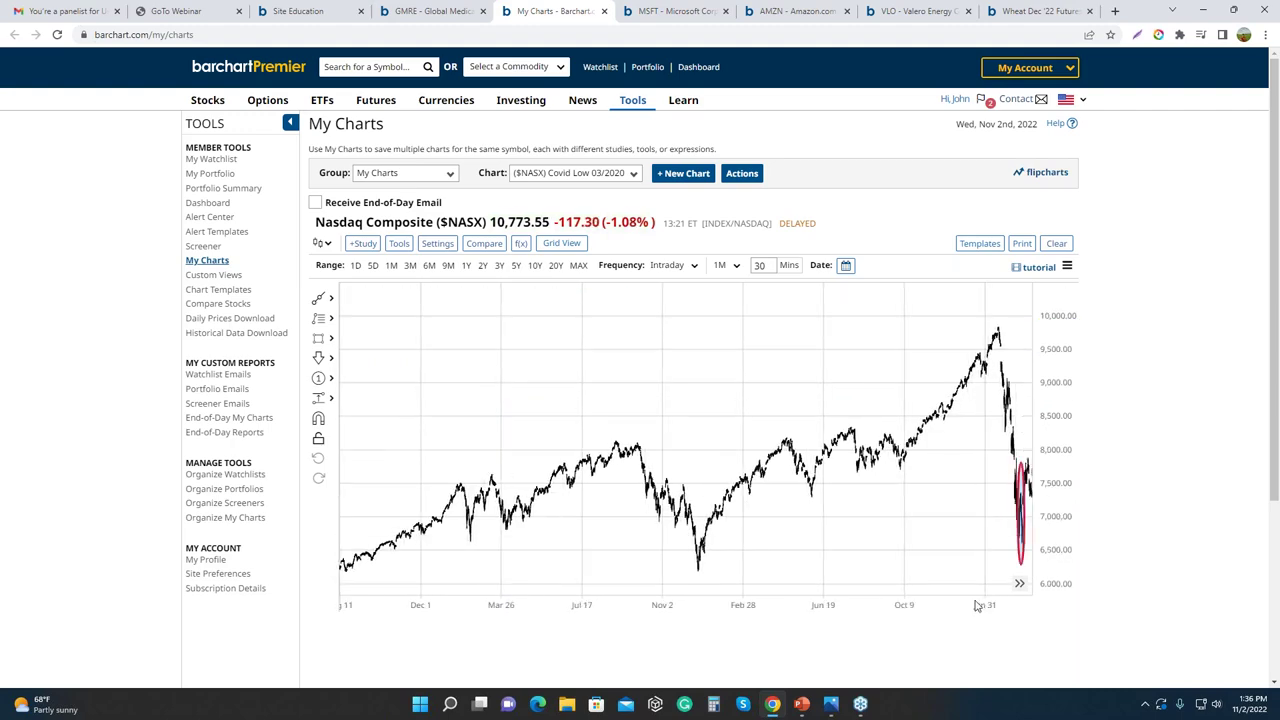
{"action": "left_click_drag", "start_coordinate": [977, 605], "coordinate": [803, 609]}
{"action": "left_click_drag", "start_coordinate": [674, 540], "coordinate": [1018, 538]}
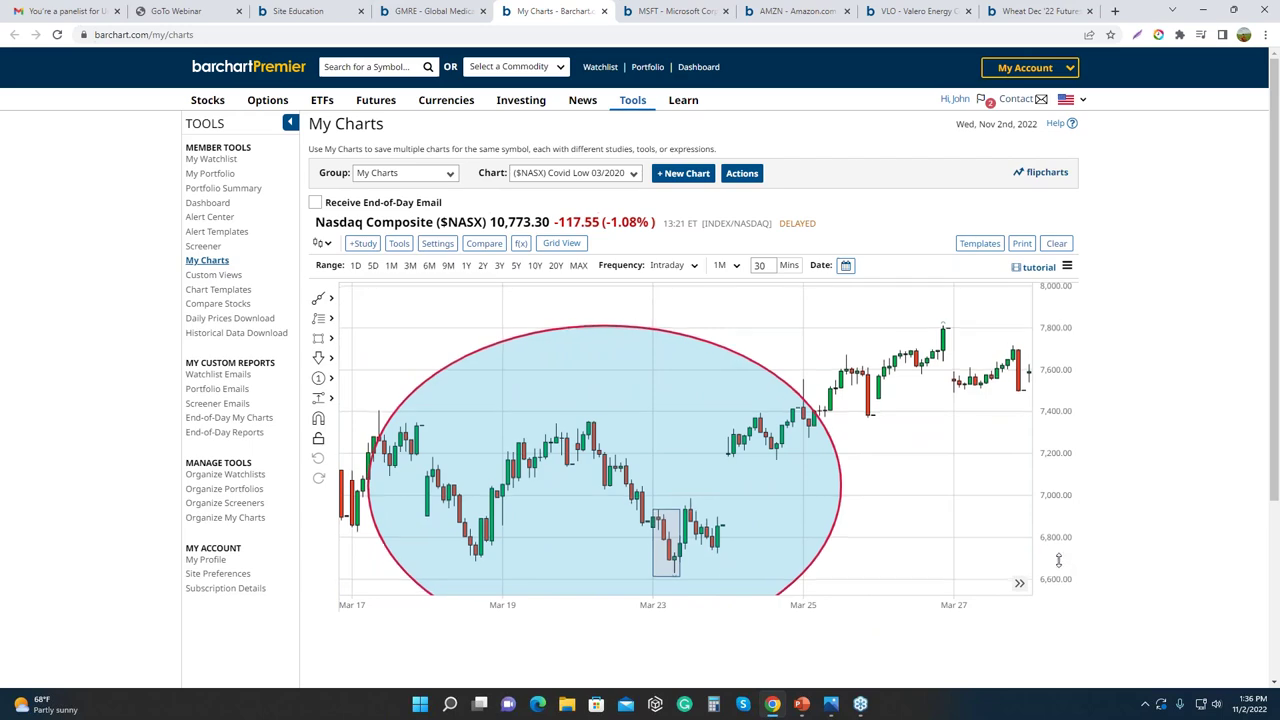
{"action": "left_click_drag", "start_coordinate": [876, 568], "coordinate": [917, 451]}
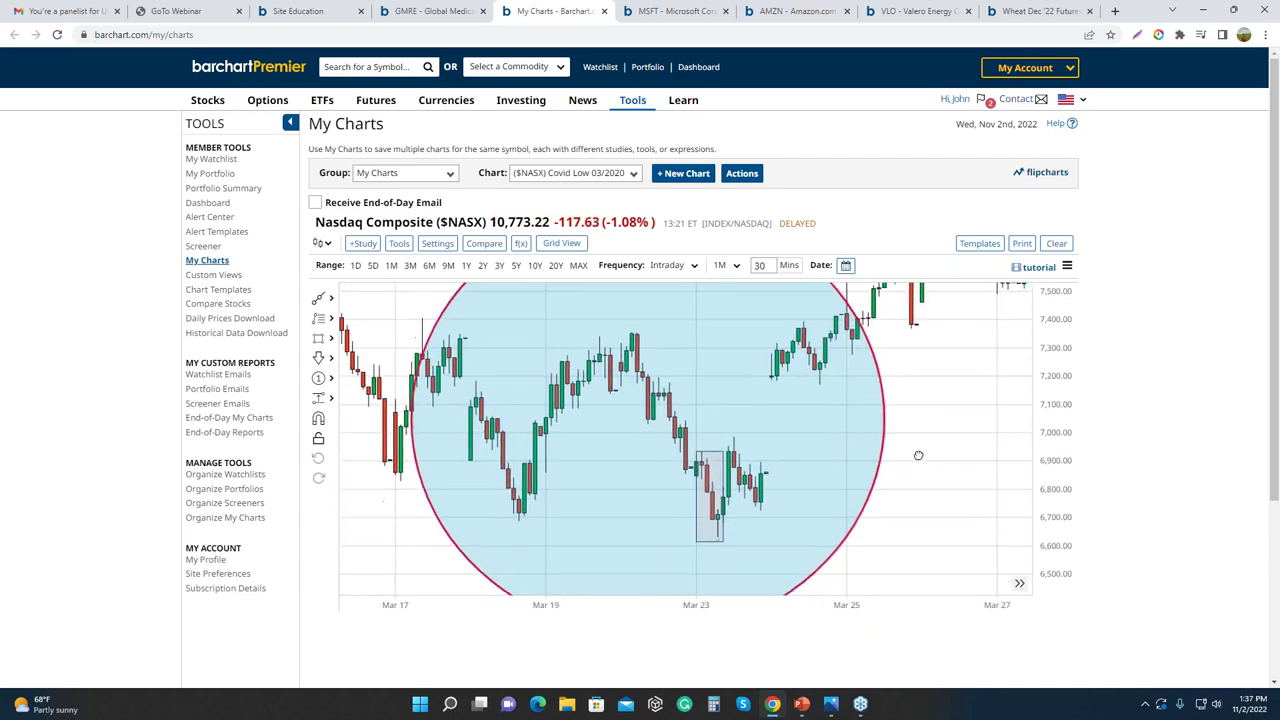
{"action": "left_click_drag", "start_coordinate": [1055, 466], "coordinate": [1056, 520]}
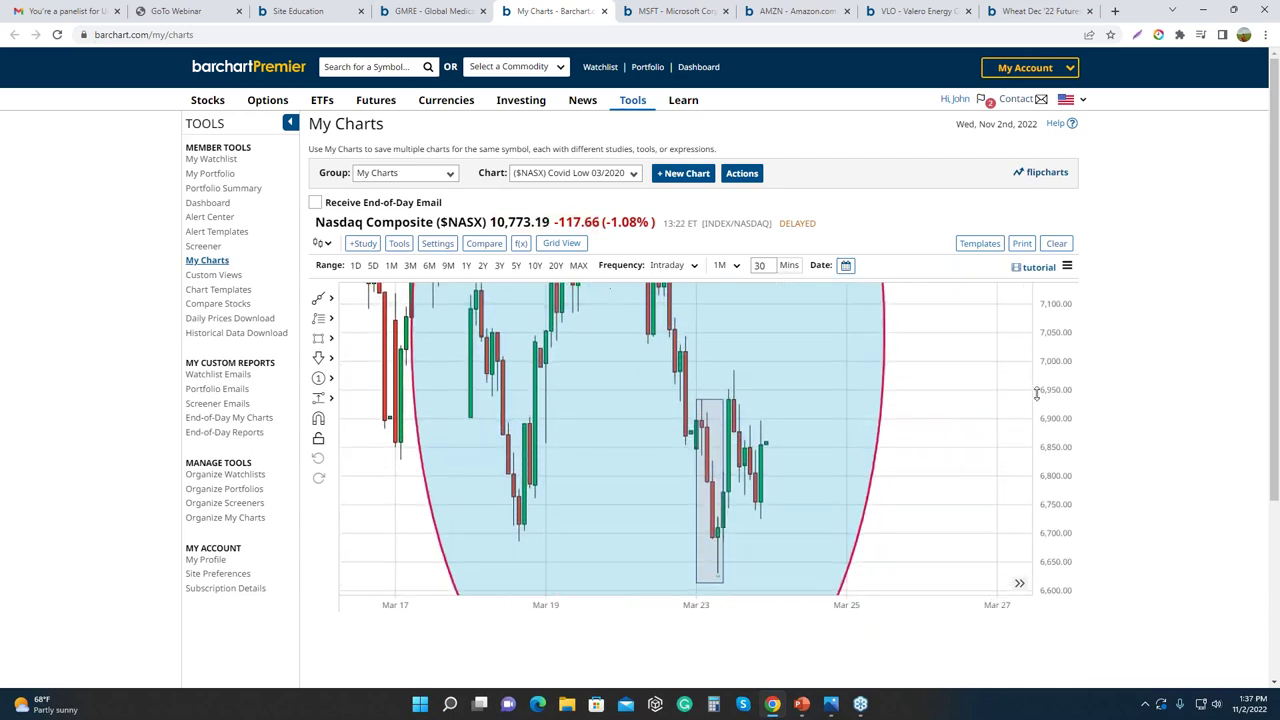
{"action": "left_click_drag", "start_coordinate": [957, 526], "coordinate": [820, 470]}
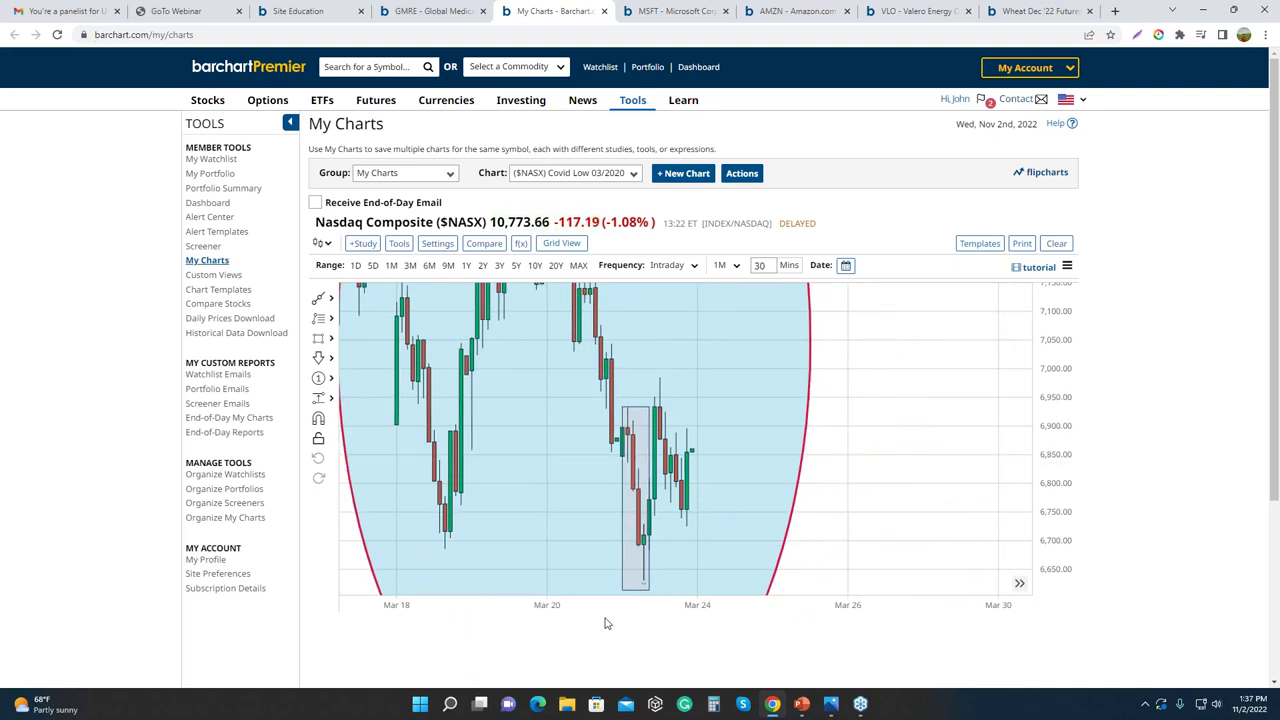
{"action": "scroll", "coordinate": [600, 615], "scroll_direction": "up", "scroll_amount": 2}
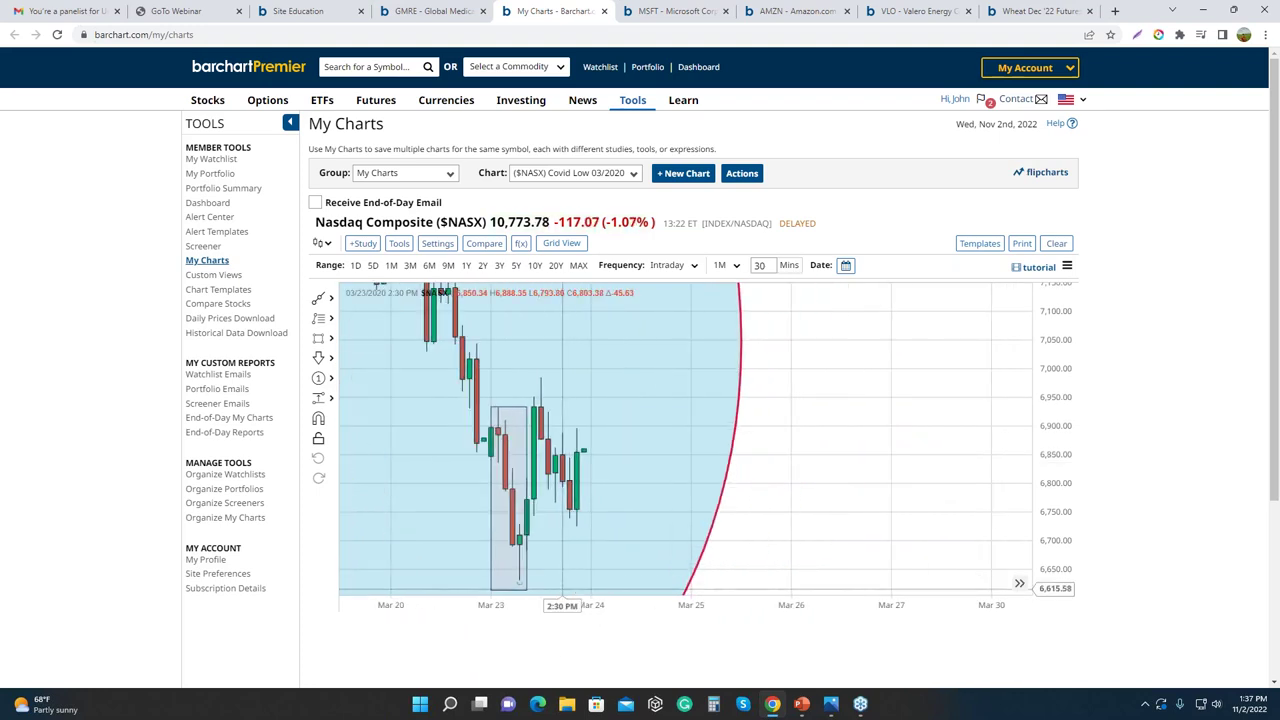
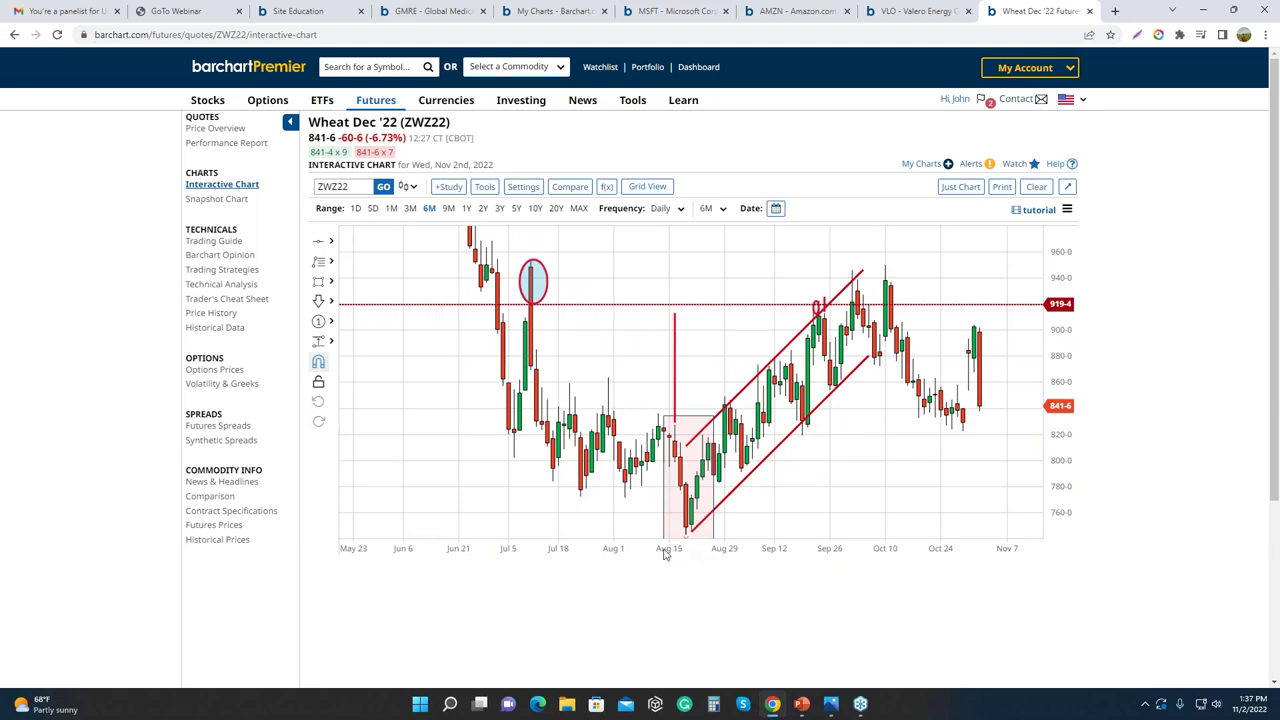
Enlarge the boxed August 2022 low on the Wheat Dec '22 (ZWZ22) daily chart and place a horizontal price line at 748-2
{"action": "left_click_drag", "start_coordinate": [665, 515], "coordinate": [662, 467]}
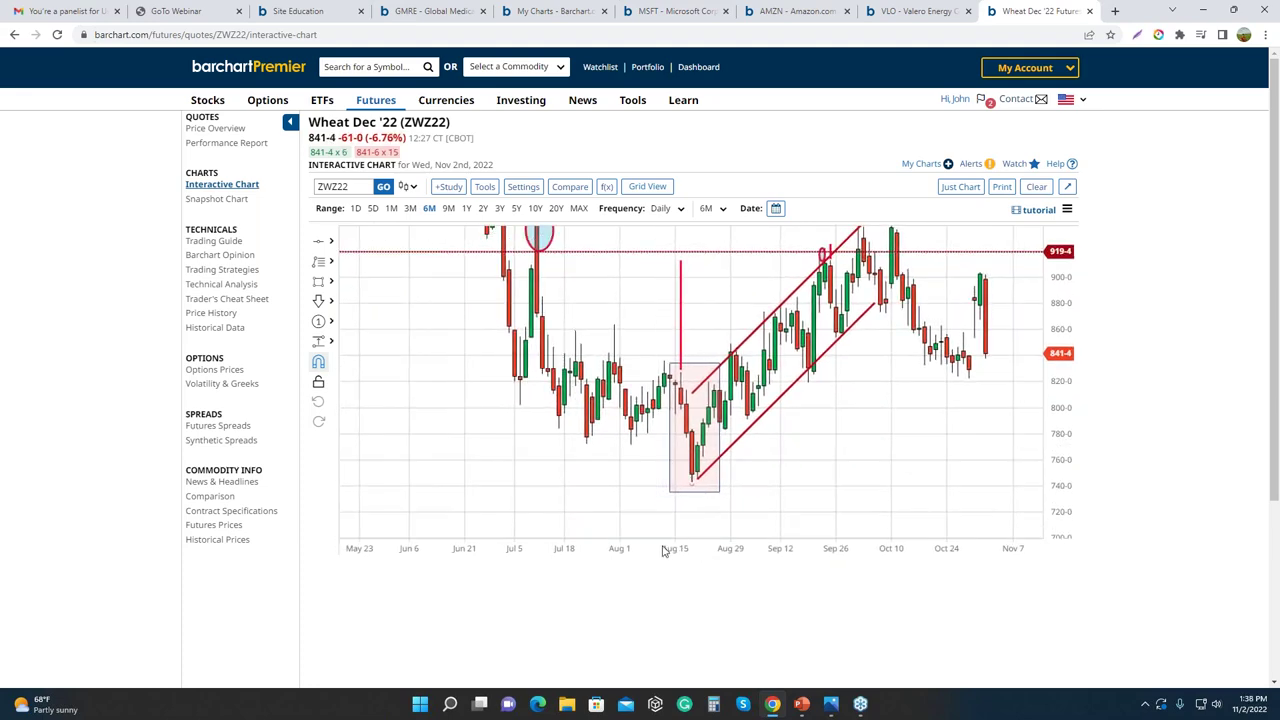
{"action": "scroll", "coordinate": [660, 549], "scroll_direction": "up", "scroll_amount": 5}
{"action": "left_click_drag", "start_coordinate": [666, 514], "coordinate": [962, 516]}
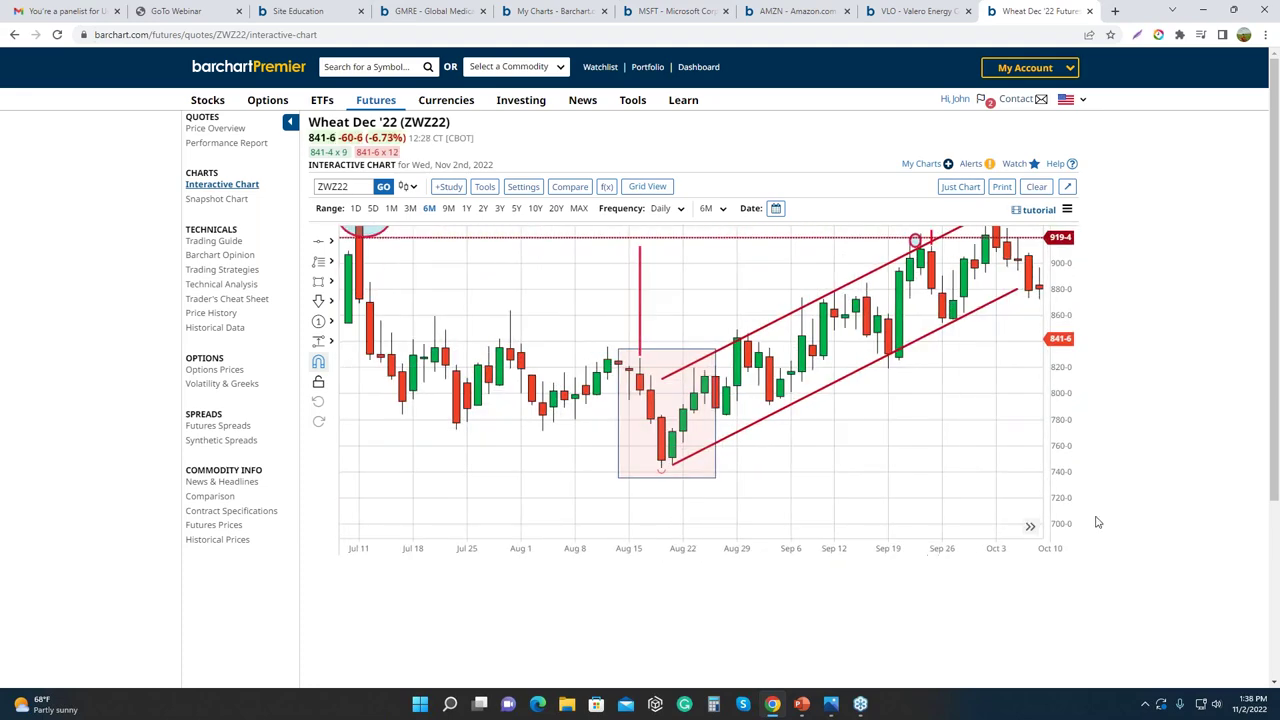
{"action": "left_click_drag", "start_coordinate": [1063, 521], "coordinate": [1040, 500]}
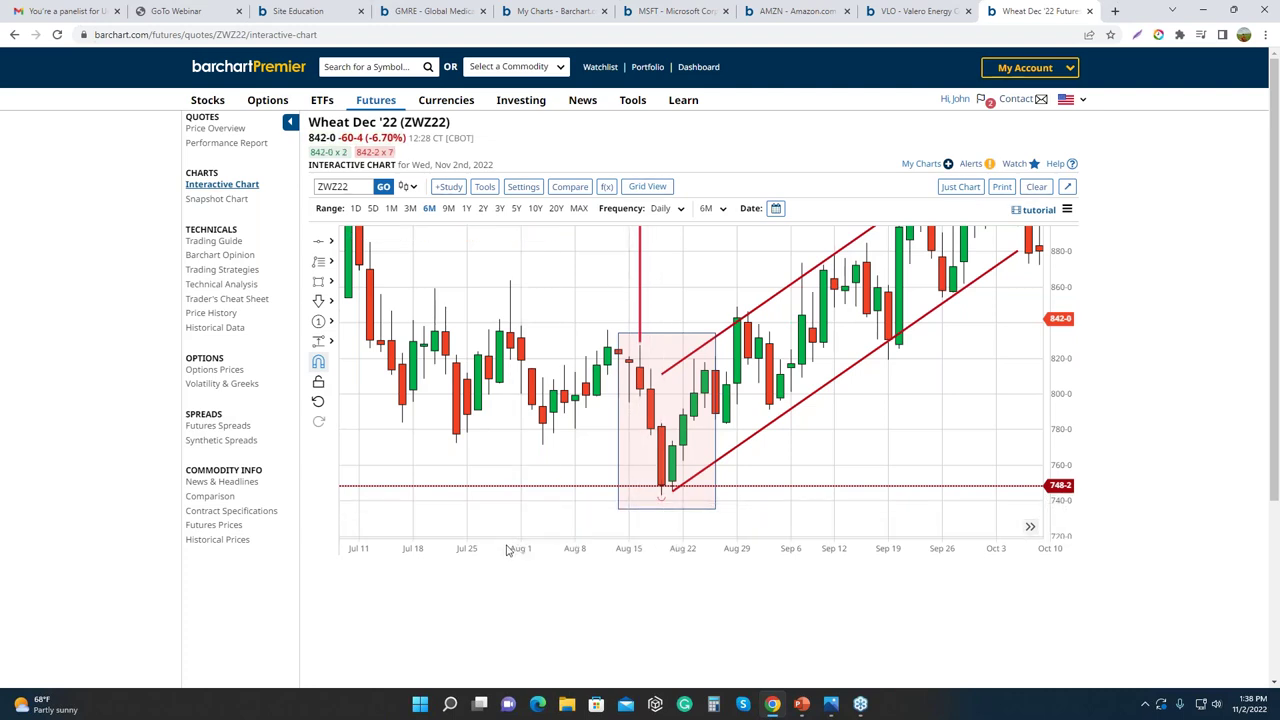
Compare the 748-2 line on the ZWZ22 chart with price history back to 2021 and the most recent candles
{"action": "scroll", "coordinate": [508, 550], "scroll_direction": "down", "scroll_amount": 5}
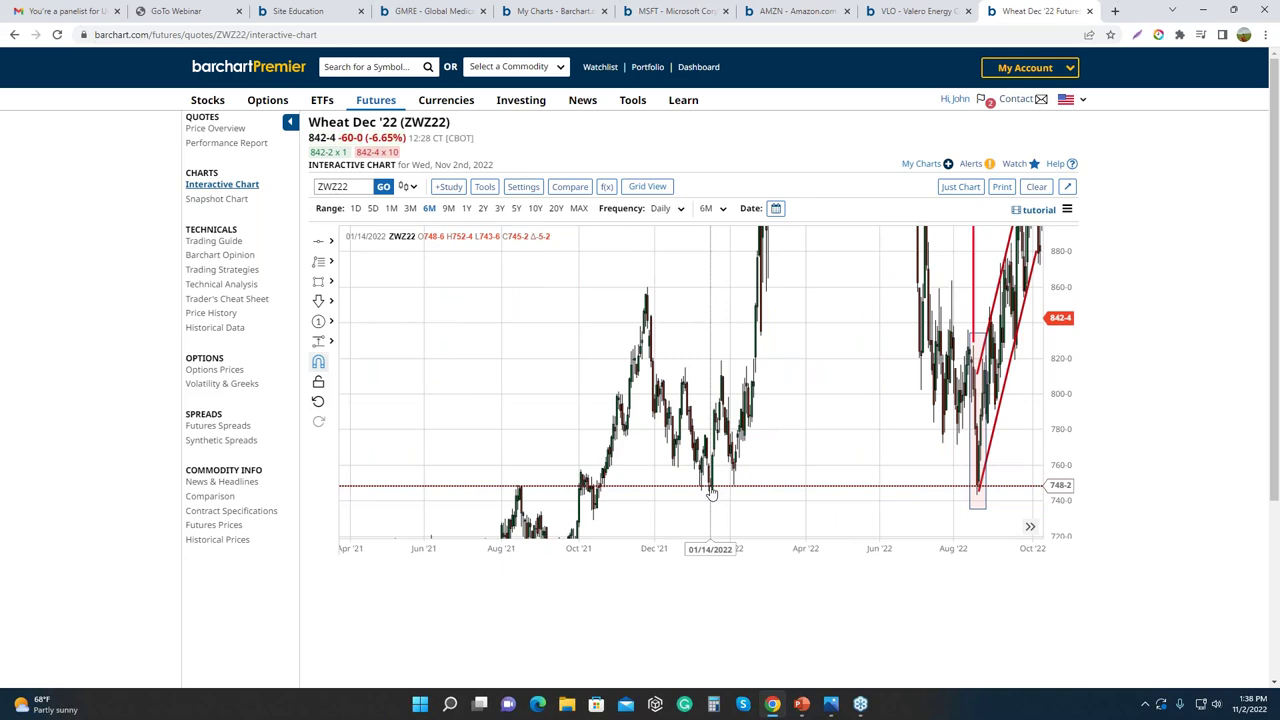
{"action": "scroll", "coordinate": [720, 495], "scroll_direction": "right", "scroll_amount": 3}
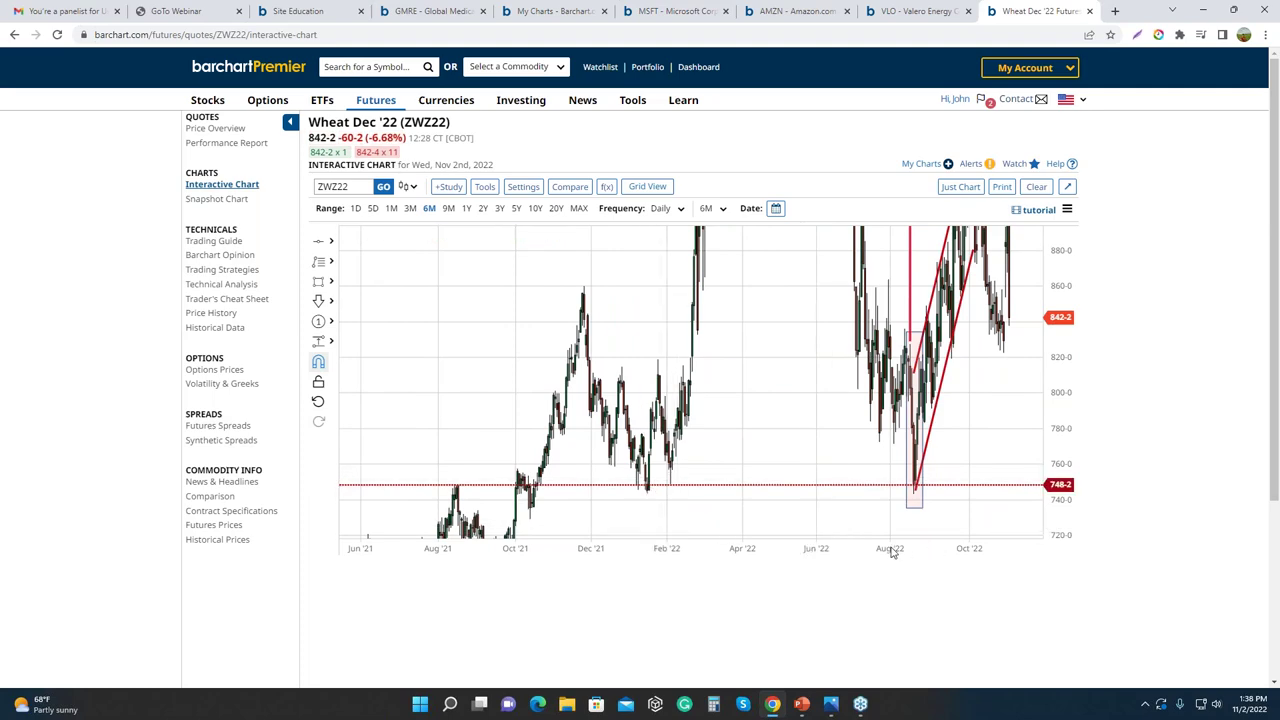
{"action": "scroll", "coordinate": [890, 550], "scroll_direction": "up", "scroll_amount": 6}
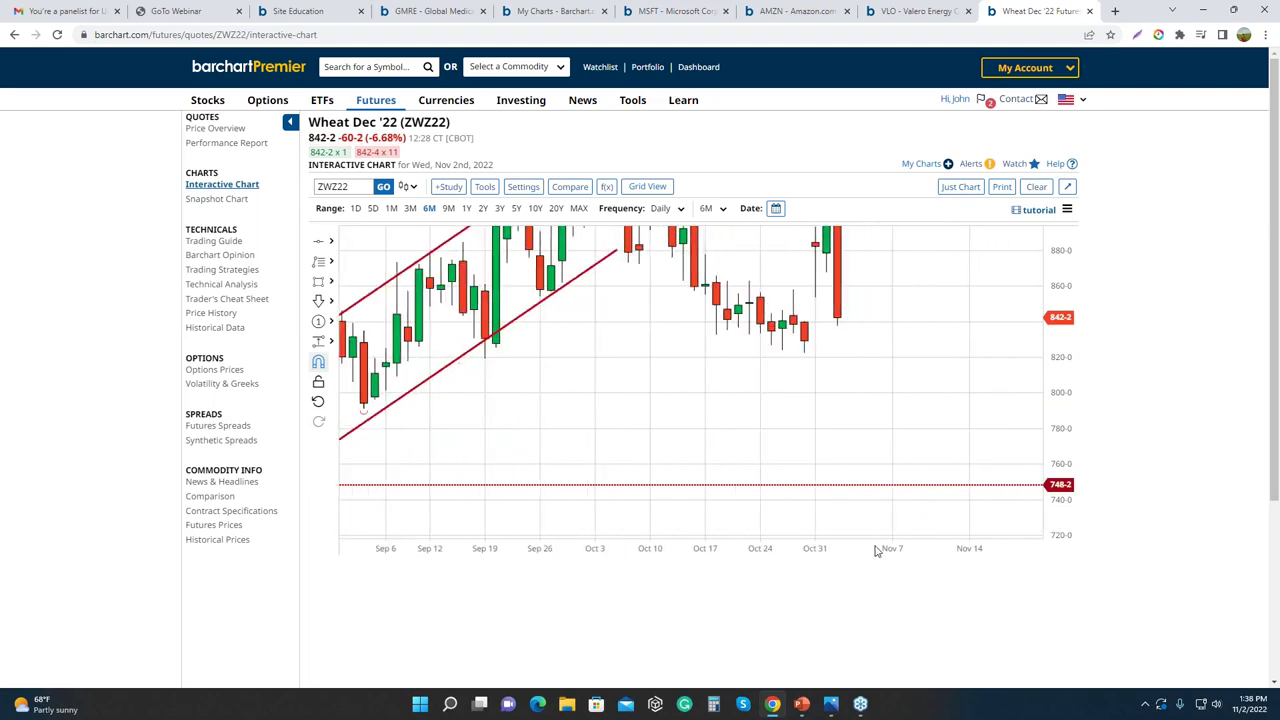
Examine the rising channel on the ZWZ22 daily chart from the boxed August low up to the September candles at the 919-4 line
{"action": "left_click_drag", "start_coordinate": [638, 426], "coordinate": [991, 450]}
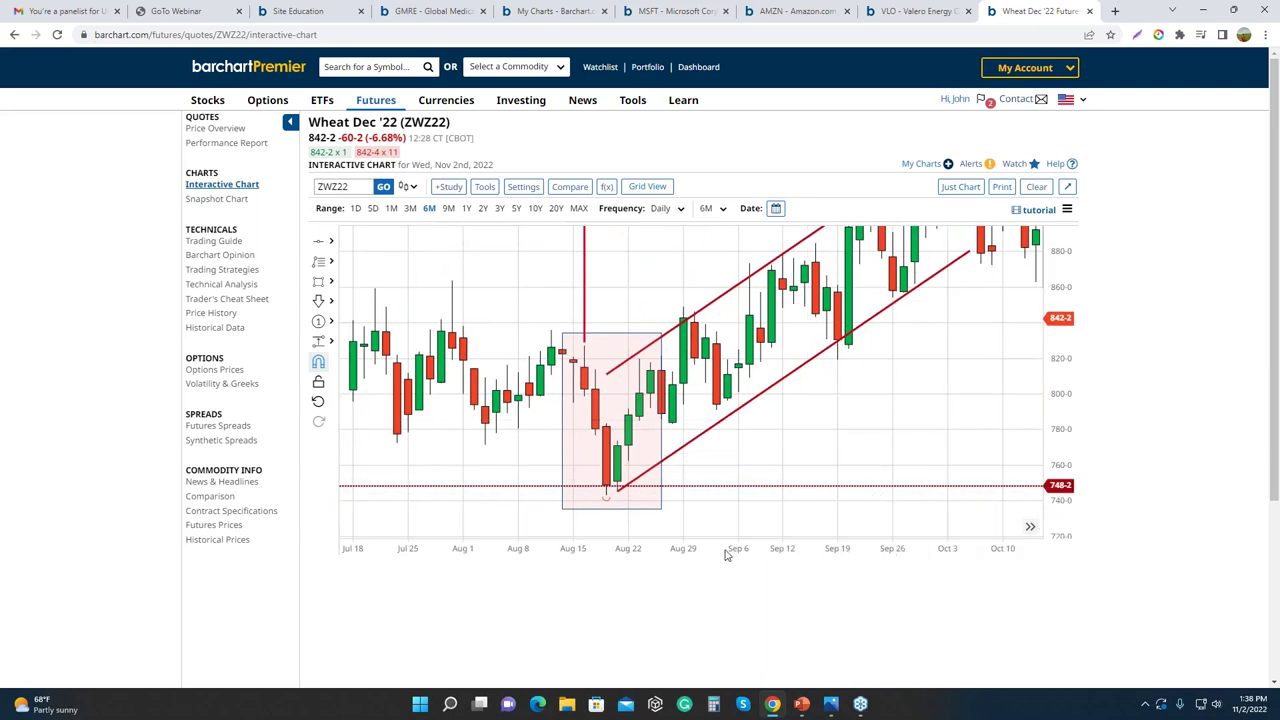
{"action": "scroll", "coordinate": [728, 550], "scroll_direction": "up", "scroll_amount": 2}
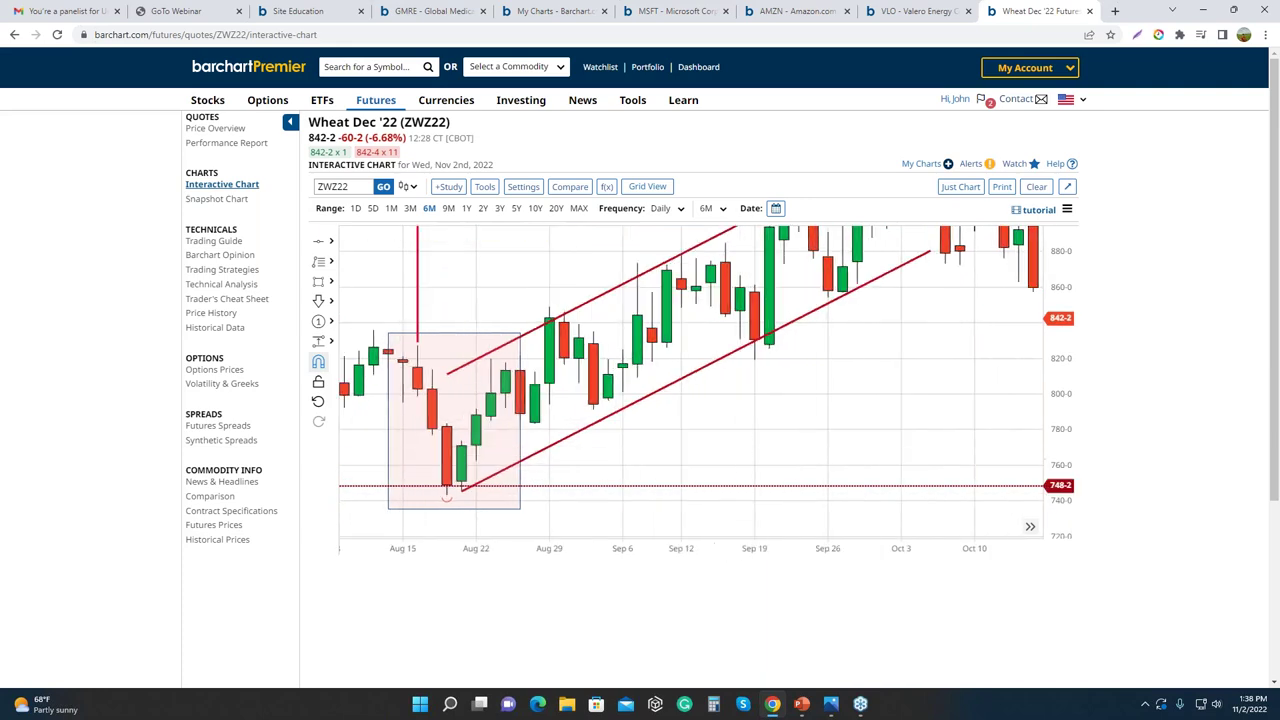
{"action": "left_click_drag", "start_coordinate": [737, 545], "coordinate": [855, 453]}
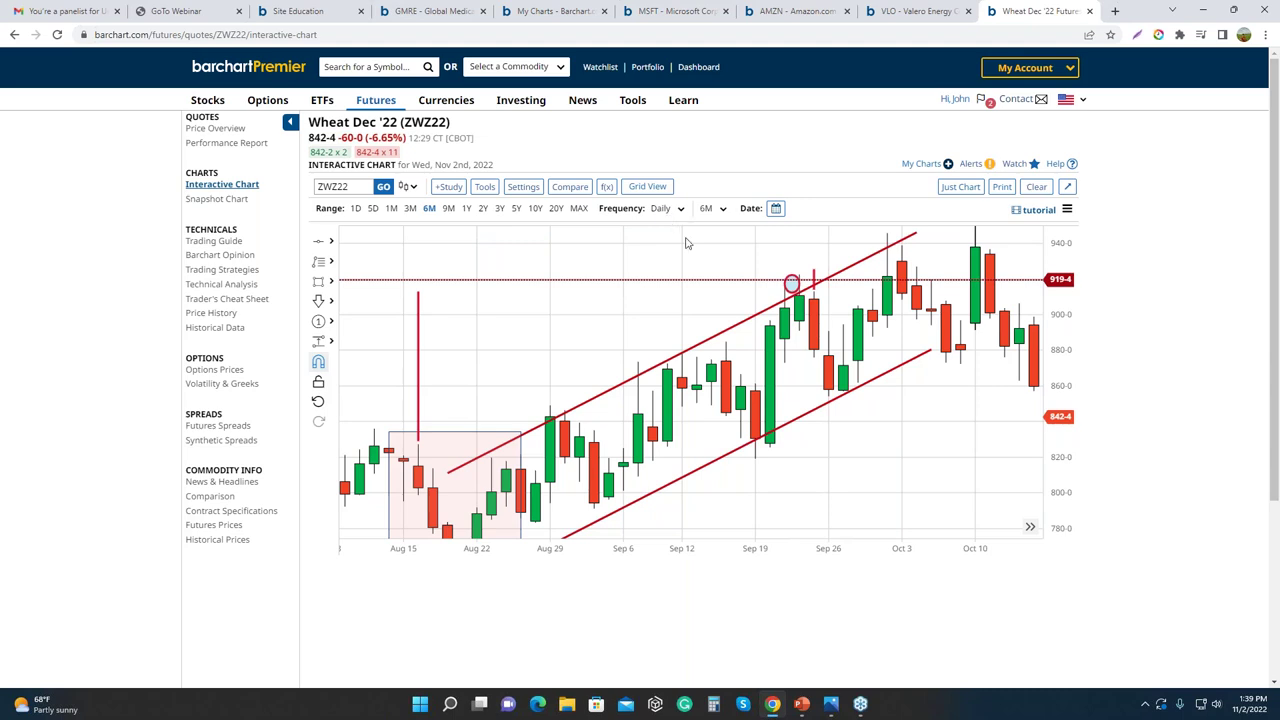
{"action": "left_click_drag", "start_coordinate": [808, 494], "coordinate": [833, 494]}
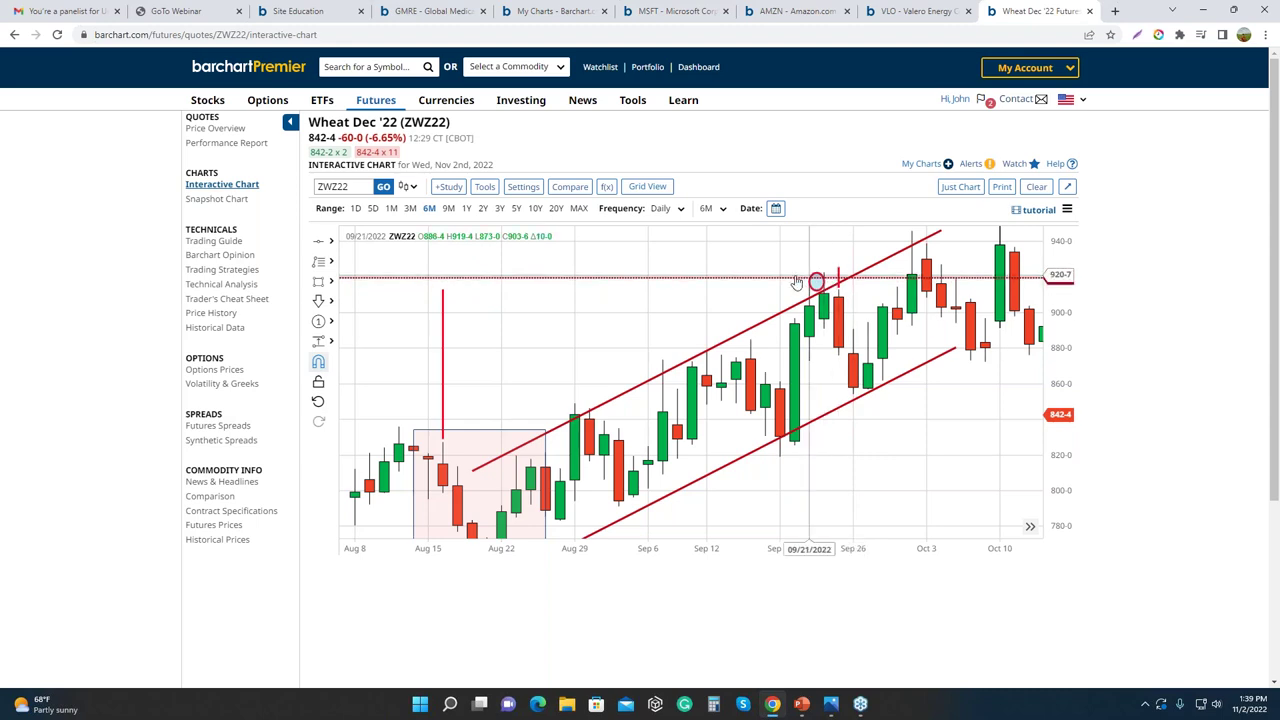
Compare the 919-4 line with the circled July 11 candle and the circled September high on the daily chart
{"action": "left_click_drag", "start_coordinate": [442, 312], "coordinate": [757, 333]}
{"action": "left_click_drag", "start_coordinate": [520, 350], "coordinate": [634, 374]}
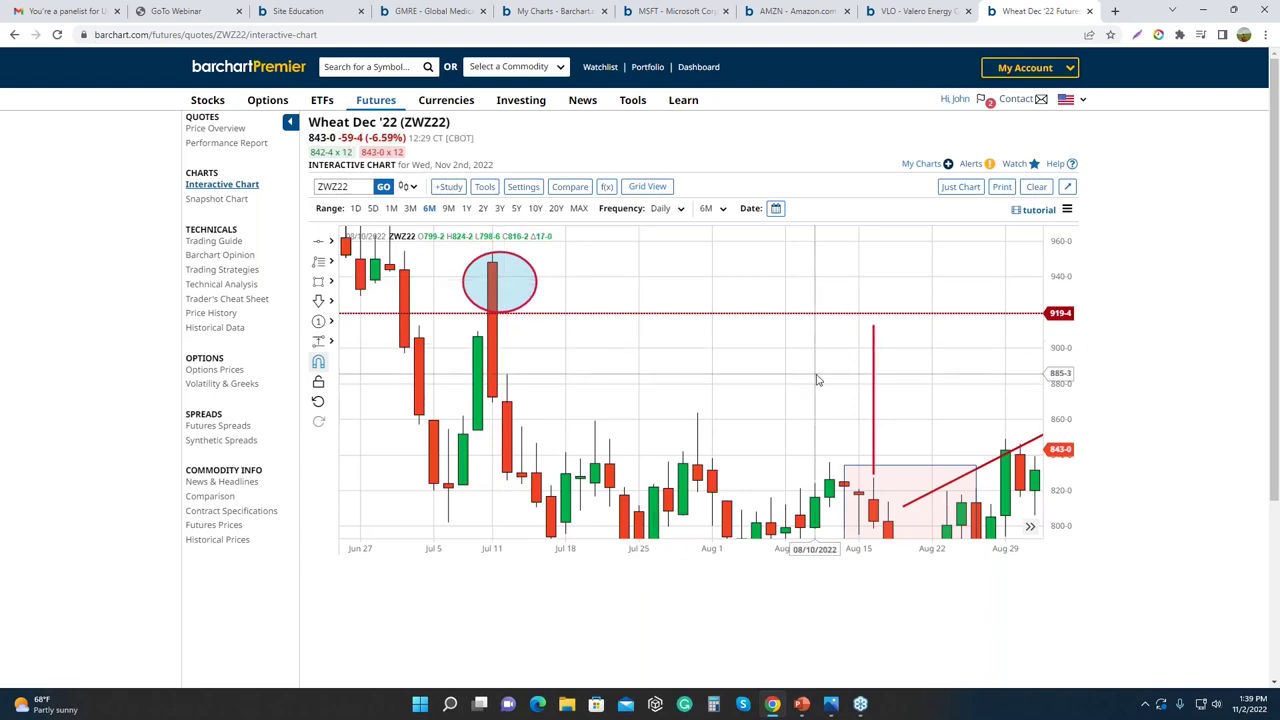
{"action": "left_click_drag", "start_coordinate": [812, 365], "coordinate": [594, 328]}
{"action": "left_click_drag", "start_coordinate": [743, 351], "coordinate": [556, 329]}
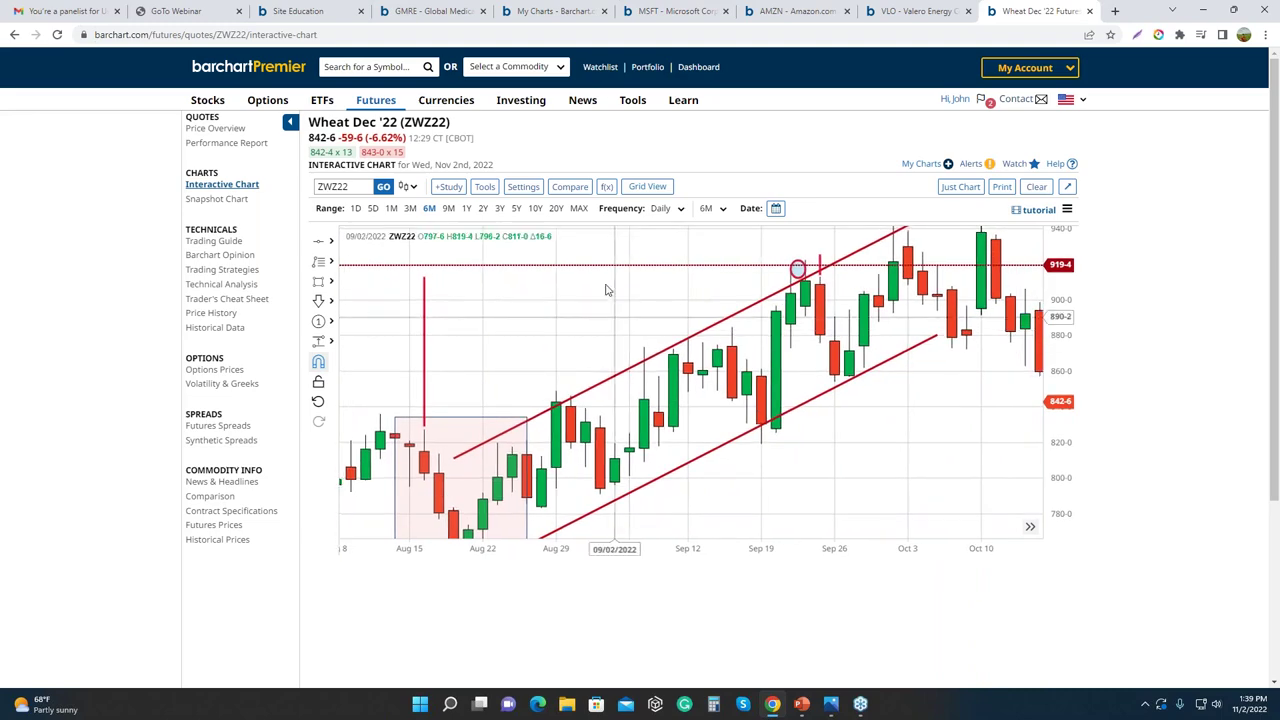
Show the one-month intraday range with 60-minute candles and examine the two circled September highs at the 919-4 line up close
{"action": "left_click", "coordinate": [391, 208]}
{"action": "left_click_drag", "start_coordinate": [500, 434], "coordinate": [870, 476]}
{"action": "left_click_drag", "start_coordinate": [700, 486], "coordinate": [1025, 476]}
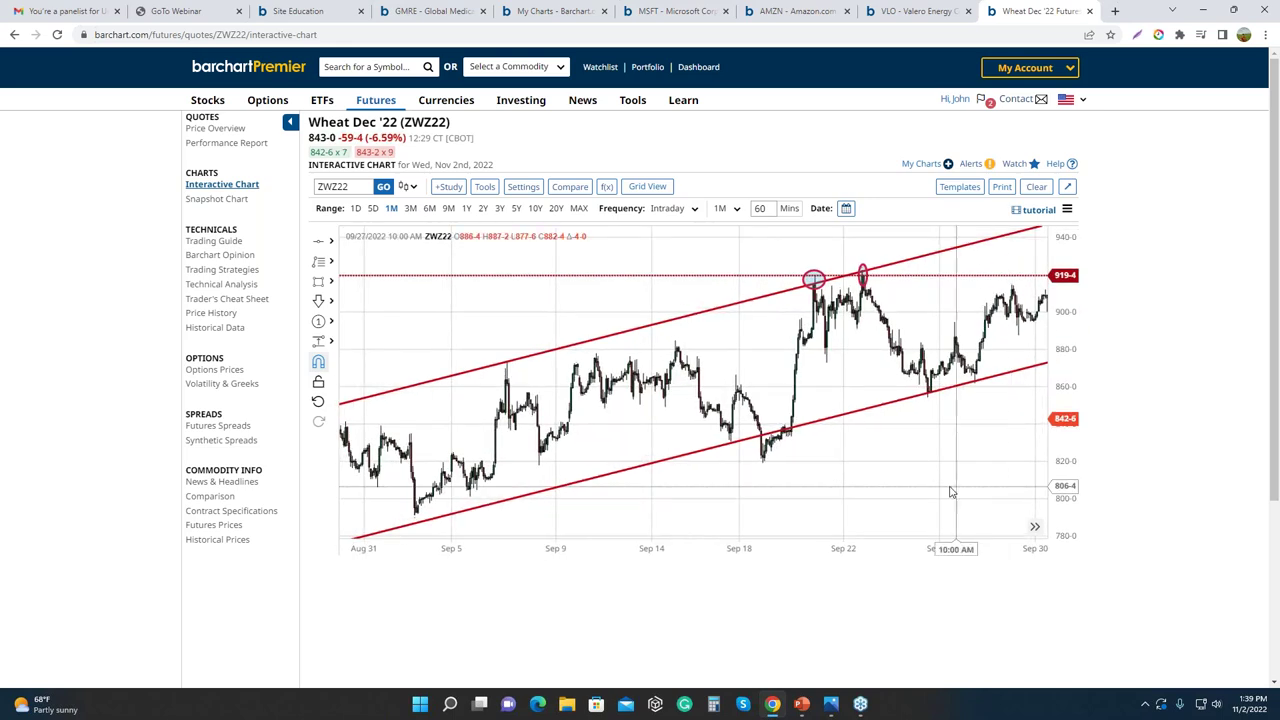
{"action": "left_click_drag", "start_coordinate": [869, 485], "coordinate": [962, 480]}
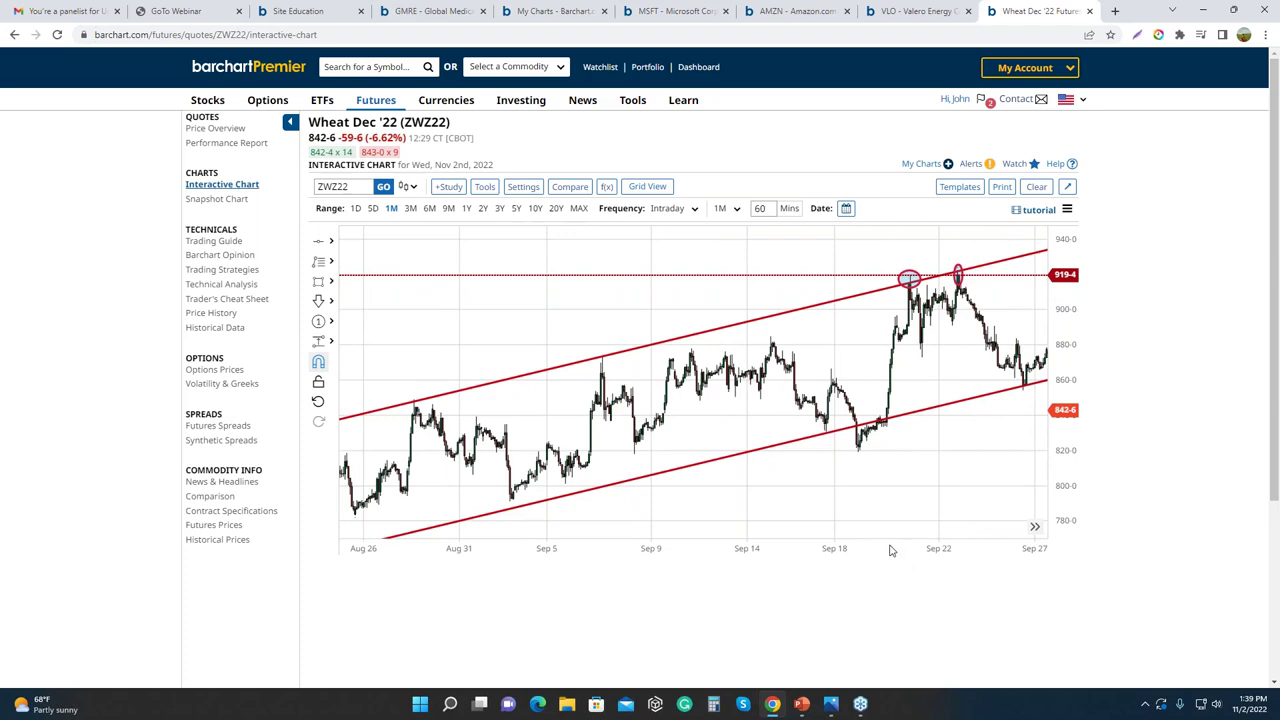
{"action": "scroll", "coordinate": [857, 540], "scroll_direction": "up", "scroll_amount": 6}
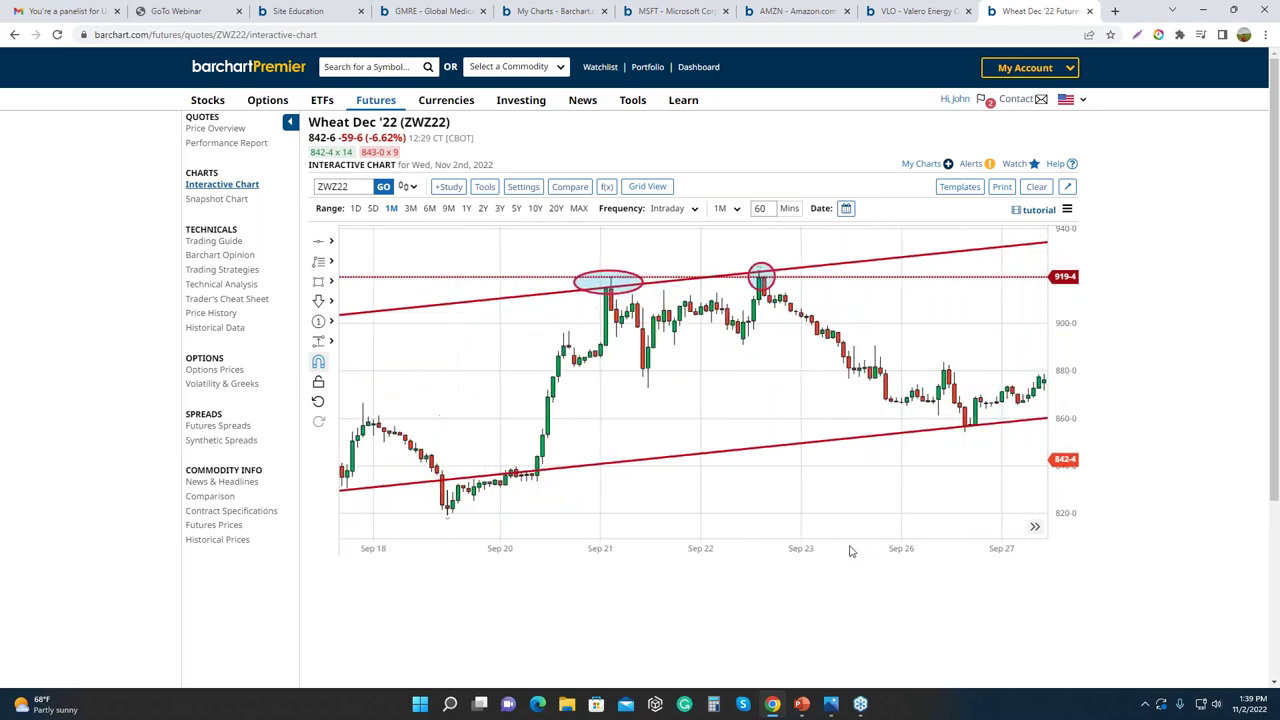
{"action": "left_click_drag", "start_coordinate": [633, 453], "coordinate": [815, 550]}
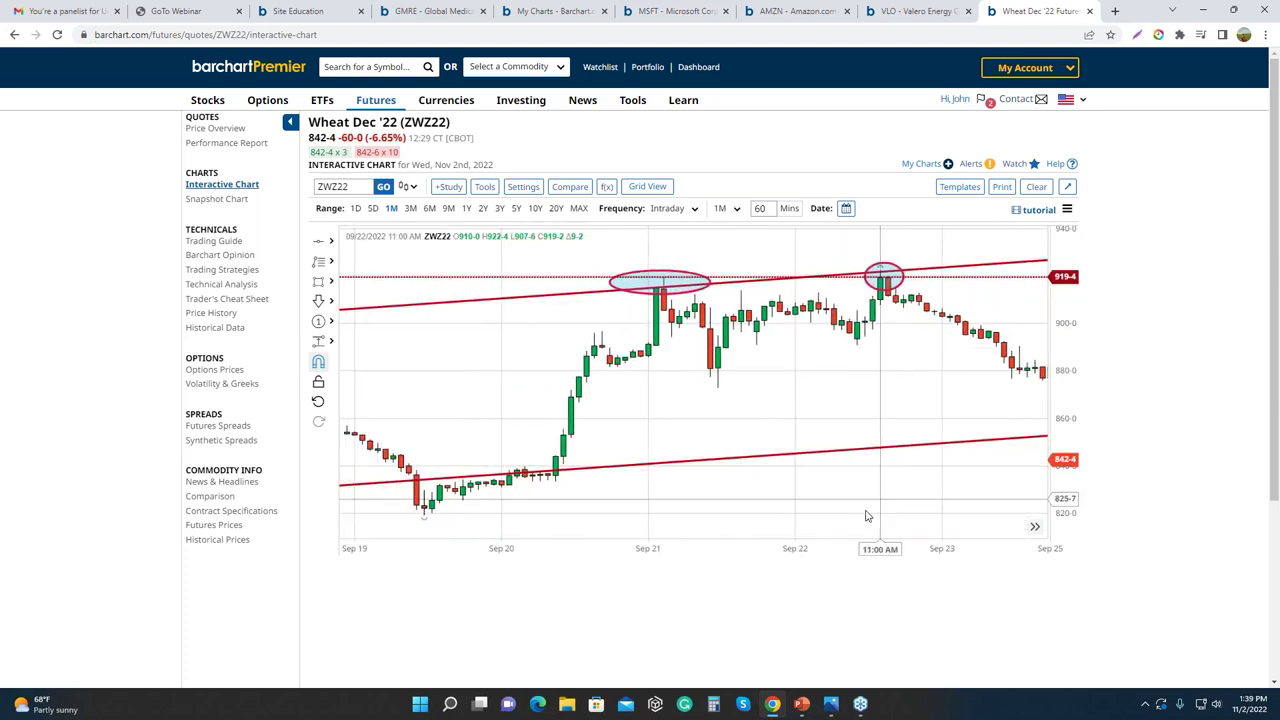
{"action": "scroll", "coordinate": [801, 553], "scroll_direction": "up", "scroll_amount": 2}
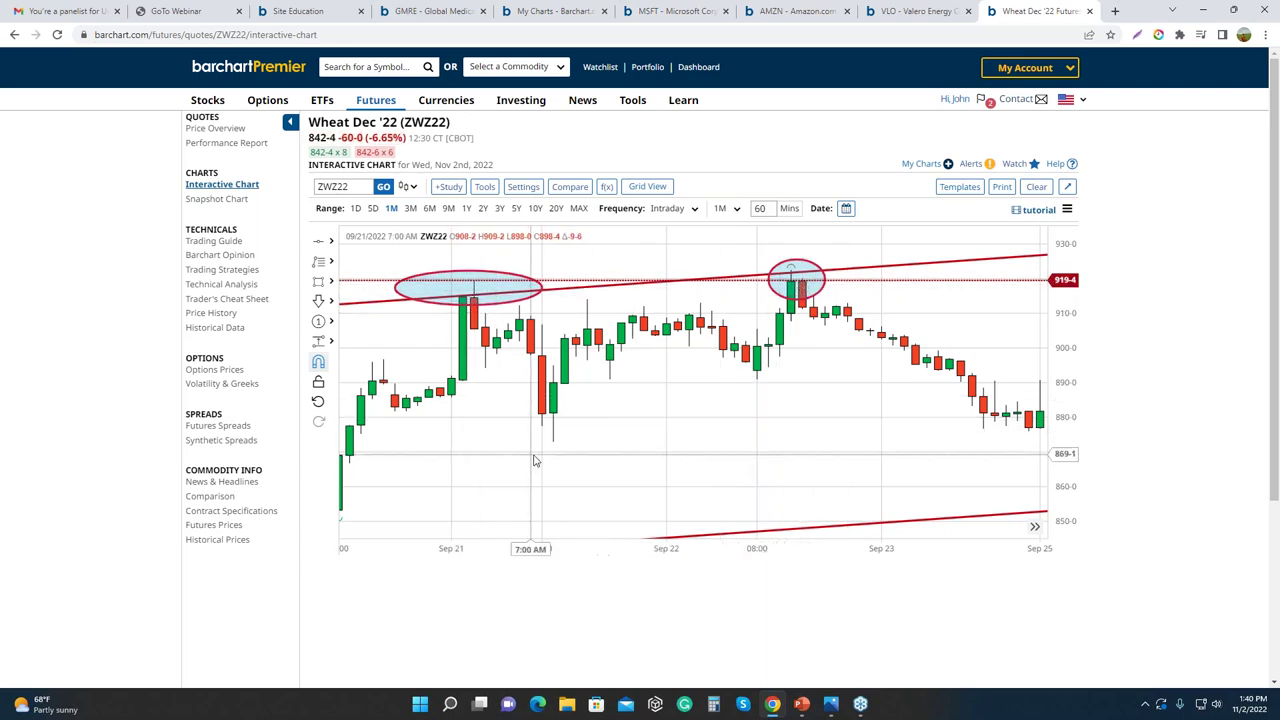
Trace the 919-4 line back to the circled July 10 gap on the 60-minute chart and enlarge its price scale
{"action": "scroll", "coordinate": [468, 548], "scroll_direction": "down", "scroll_amount": 5}
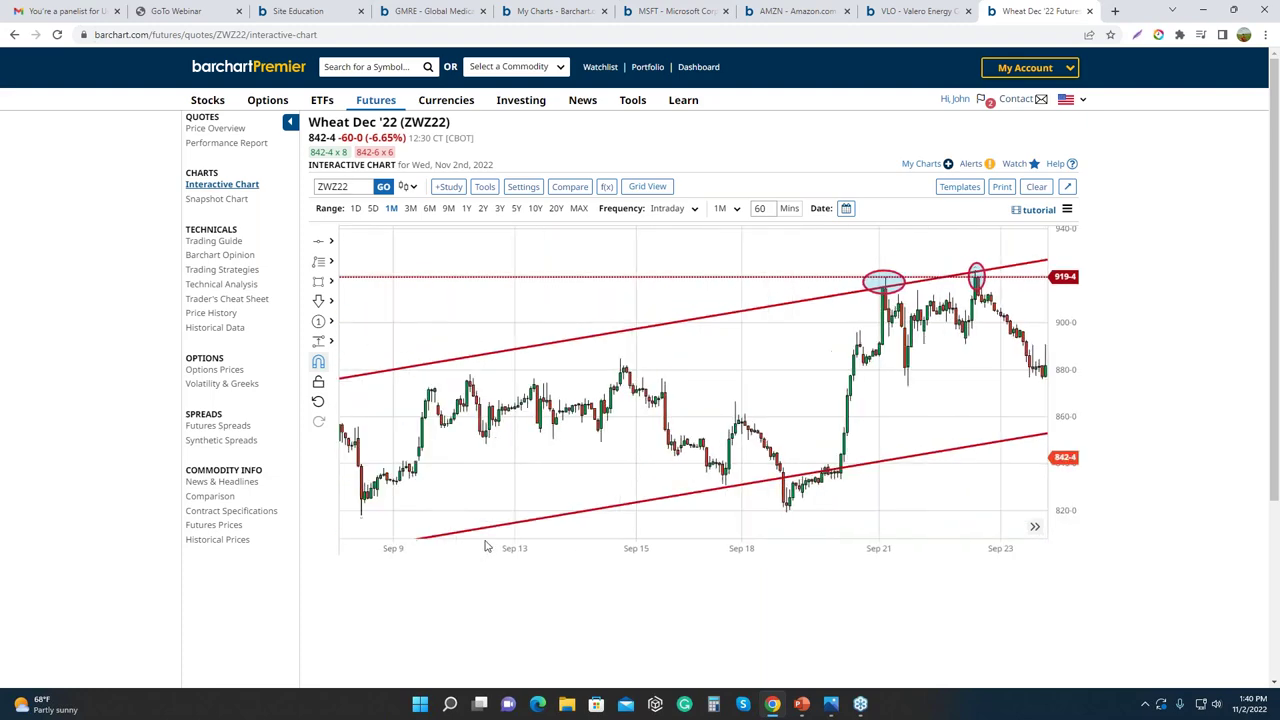
{"action": "mouse_move", "coordinate": [487, 500]}
{"action": "left_mouse_down"}
{"action": "mouse_move", "coordinate": [520, 480]}
{"action": "mouse_move", "coordinate": [560, 303]}
{"action": "mouse_move", "coordinate": [866, 365]}
{"action": "left_mouse_up"}
{"action": "left_click_drag", "start_coordinate": [340, 280], "coordinate": [923, 311]}
{"action": "left_click_drag", "start_coordinate": [437, 291], "coordinate": [844, 339]}
{"action": "left_click_drag", "start_coordinate": [694, 329], "coordinate": [960, 365]}
{"action": "left_click_drag", "start_coordinate": [827, 385], "coordinate": [983, 408]}
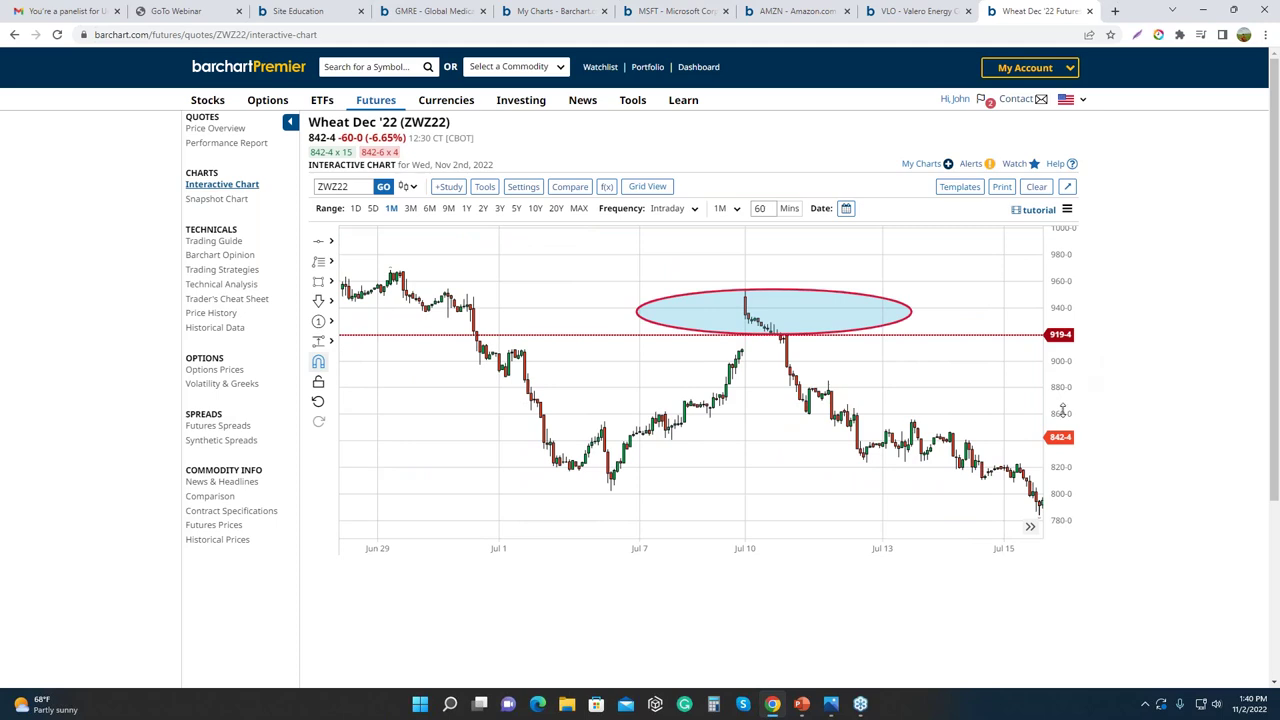
{"action": "left_click_drag", "start_coordinate": [1062, 410], "coordinate": [1150, 470]}
{"action": "left_click_drag", "start_coordinate": [1068, 478], "coordinate": [823, 386]}
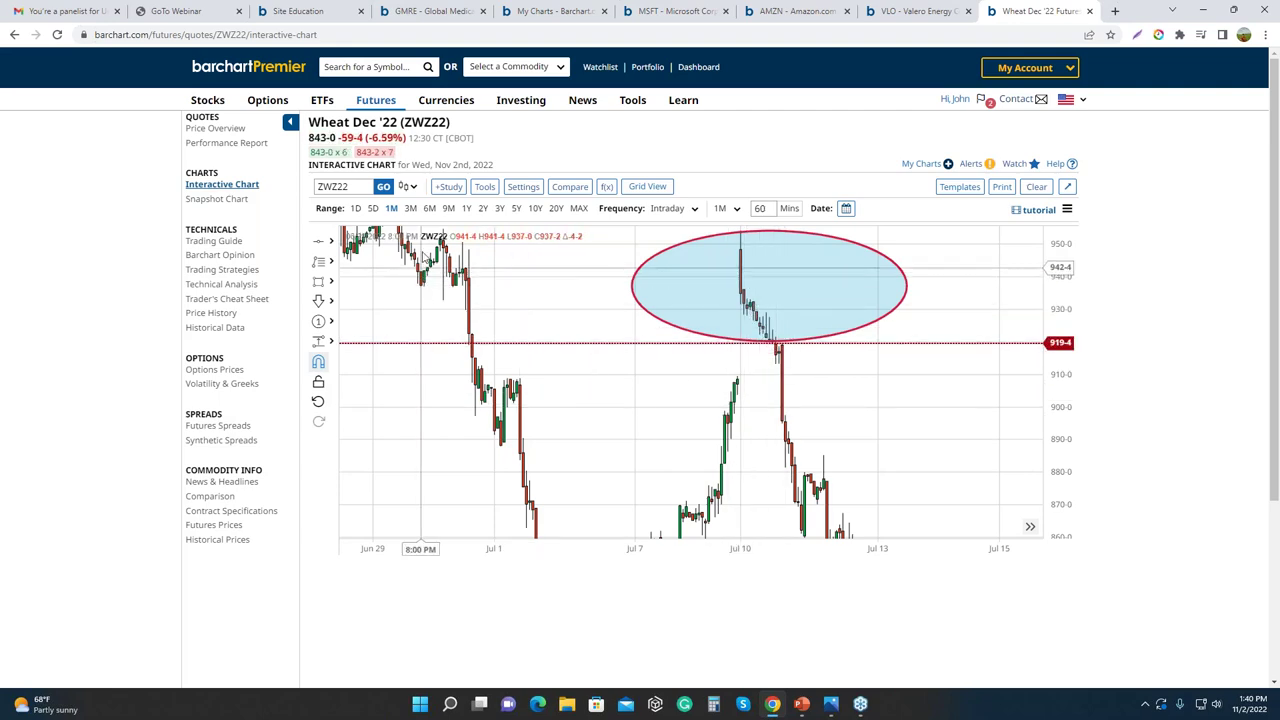
Return the ZWZ22 chart to the six-month daily range, apply the bollinger bands template and enlarge the price scale around the candles
{"action": "left_click", "coordinate": [429, 208]}
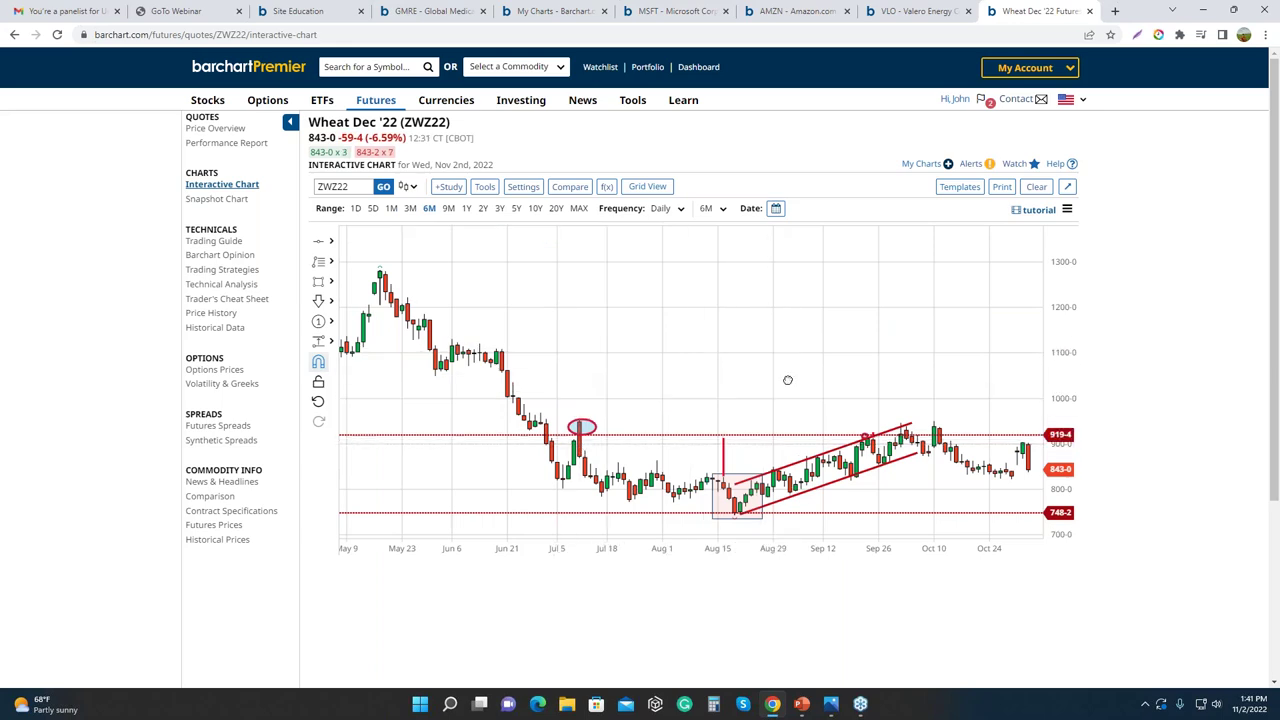
{"action": "left_click_drag", "start_coordinate": [786, 380], "coordinate": [769, 286]}
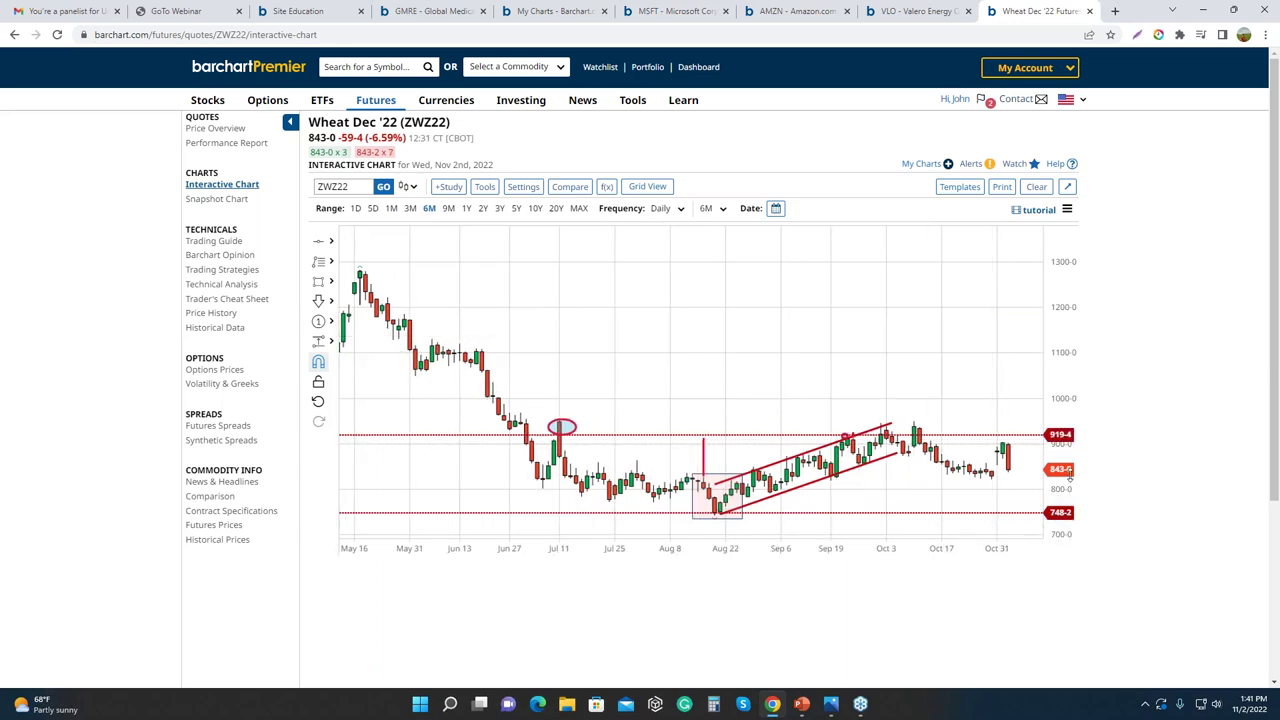
{"action": "left_click_drag", "start_coordinate": [1061, 490], "coordinate": [834, 266]}
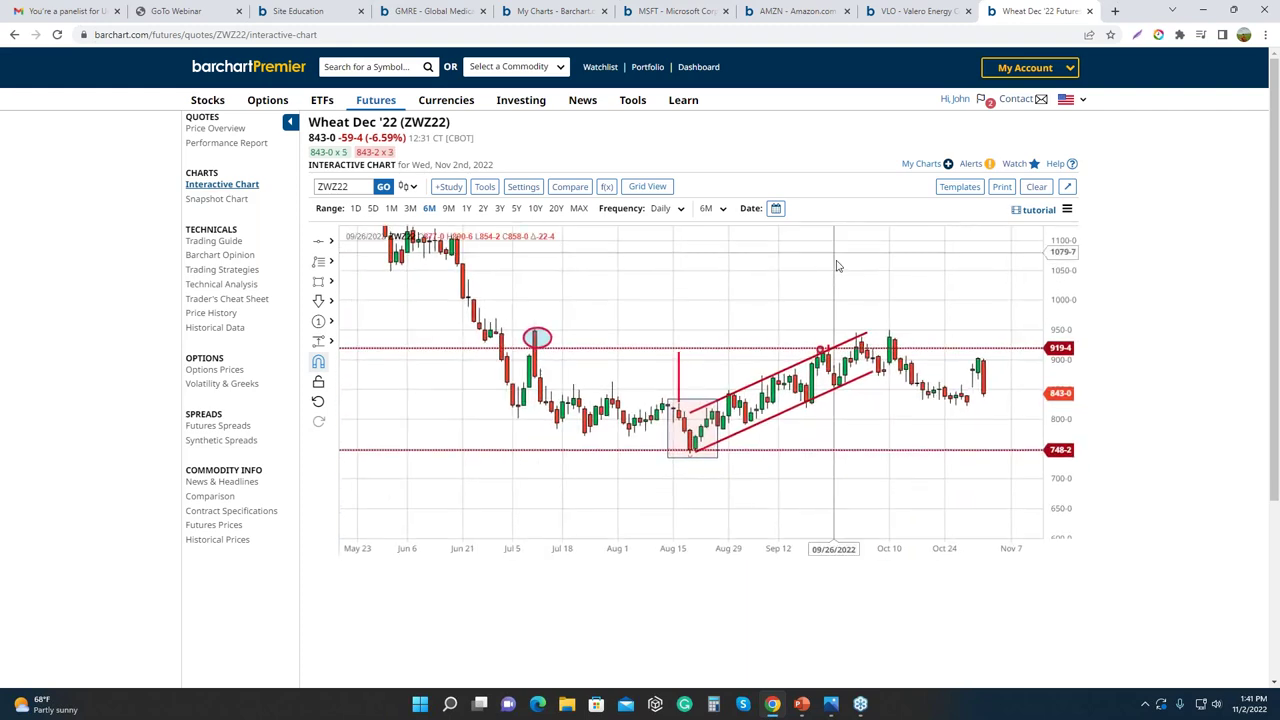
{"action": "left_click", "coordinate": [960, 187]}
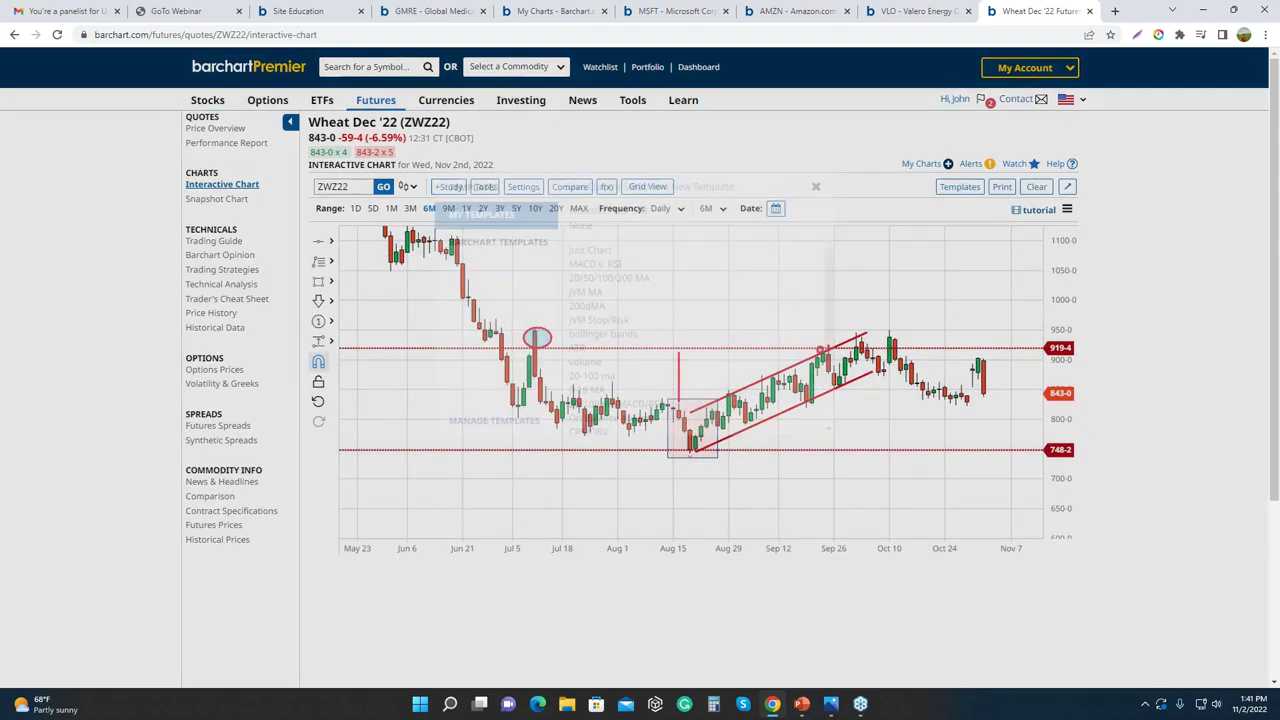
{"action": "left_click", "coordinate": [580, 336]}
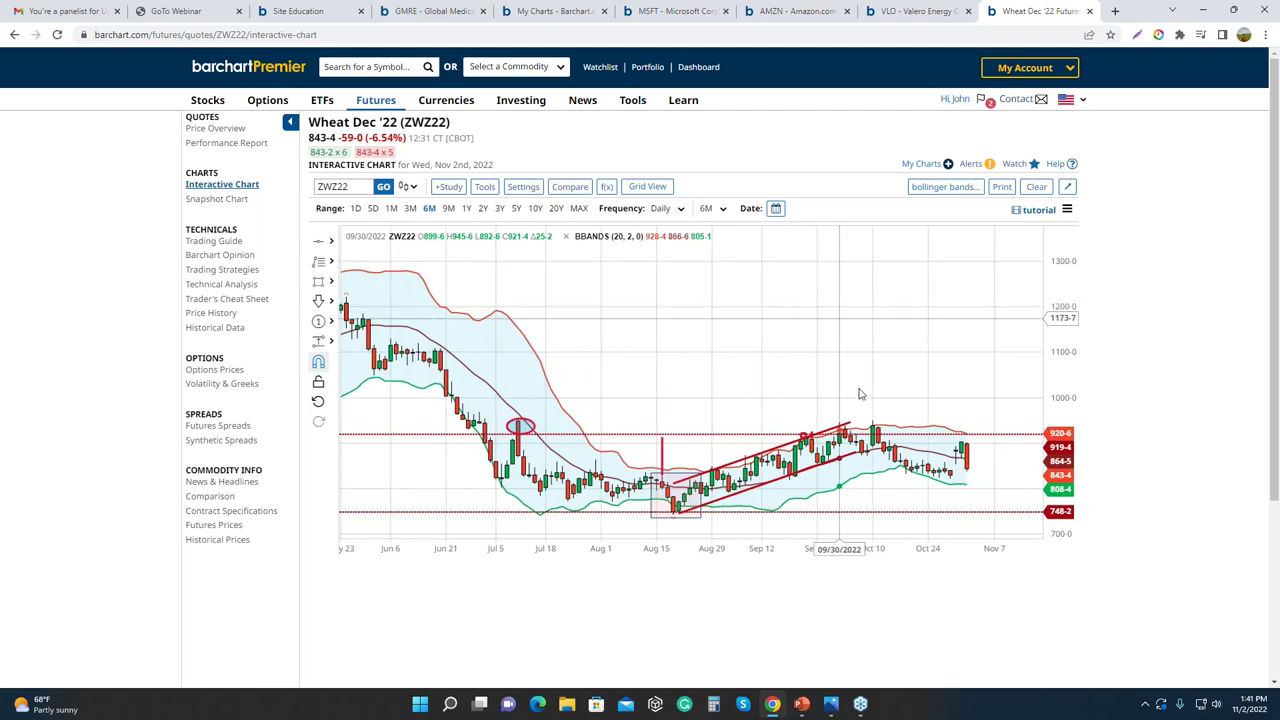
{"action": "left_click_drag", "start_coordinate": [1047, 500], "coordinate": [1040, 400]}
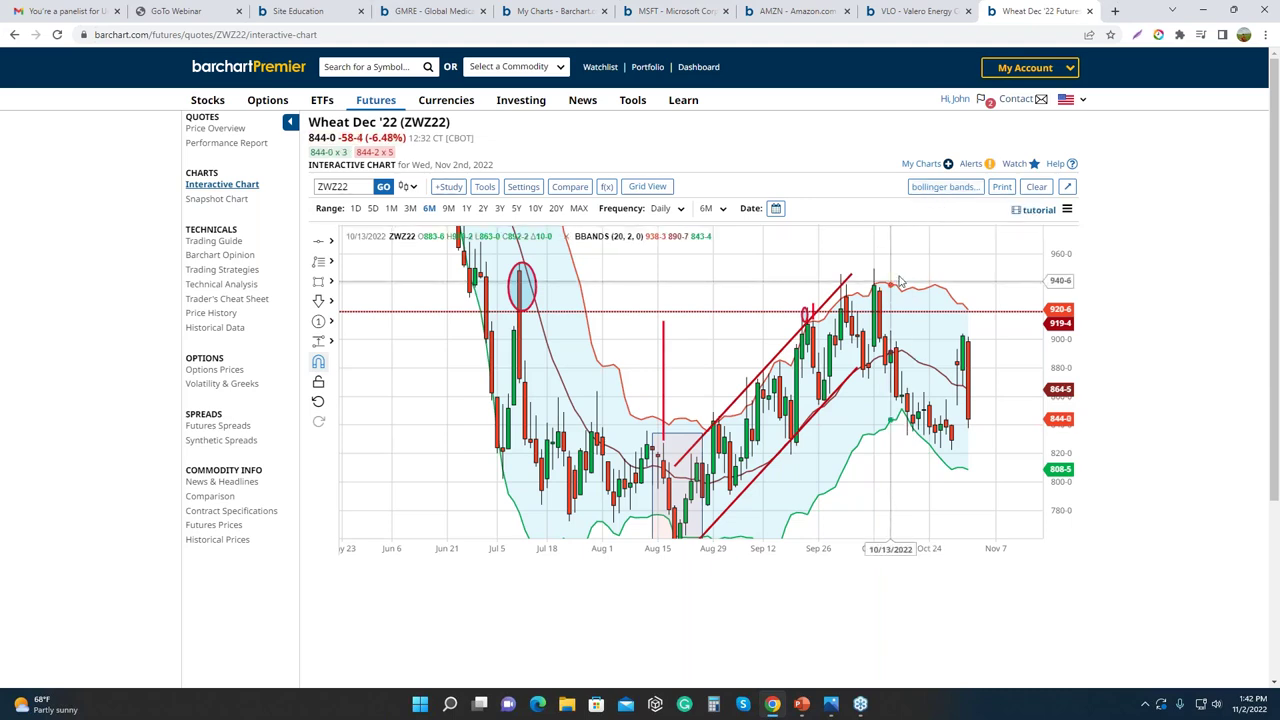
Remove the bollinger bands template from the ZWZ22 chart and apply the Just Chart template
{"action": "left_click", "coordinate": [960, 187]}
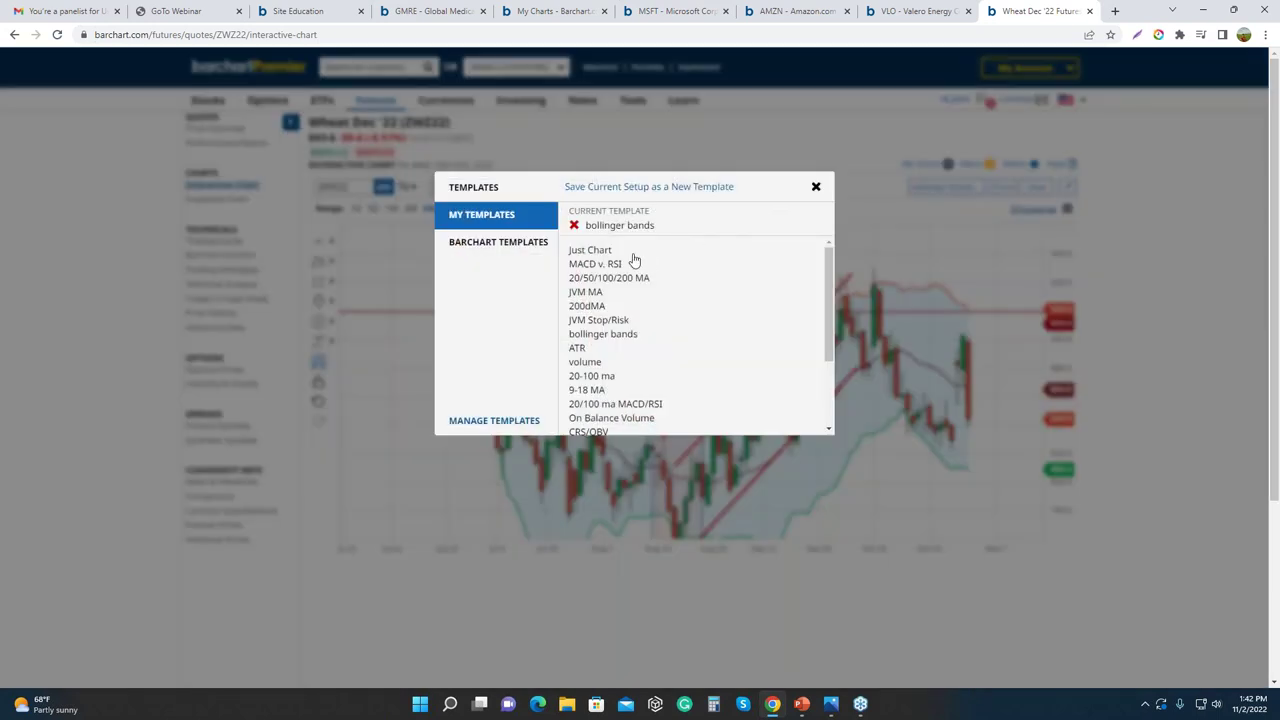
{"action": "left_click", "coordinate": [574, 225]}
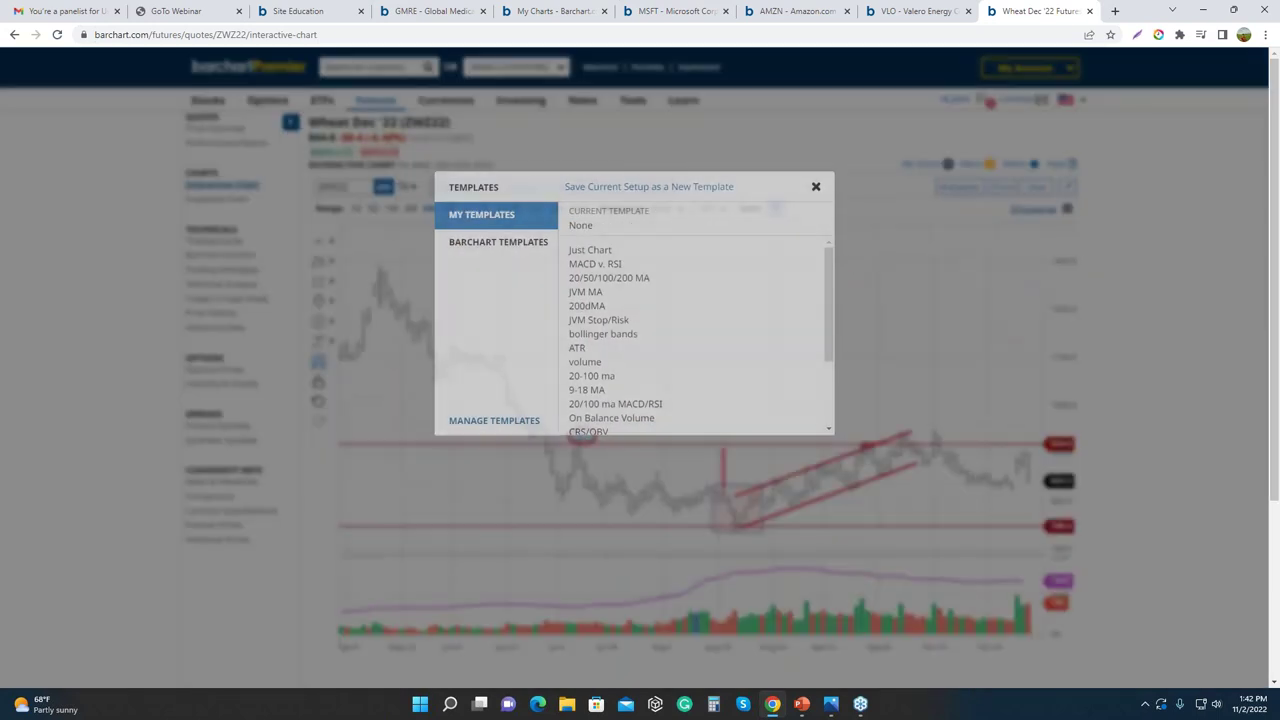
{"action": "left_click", "coordinate": [873, 231]}
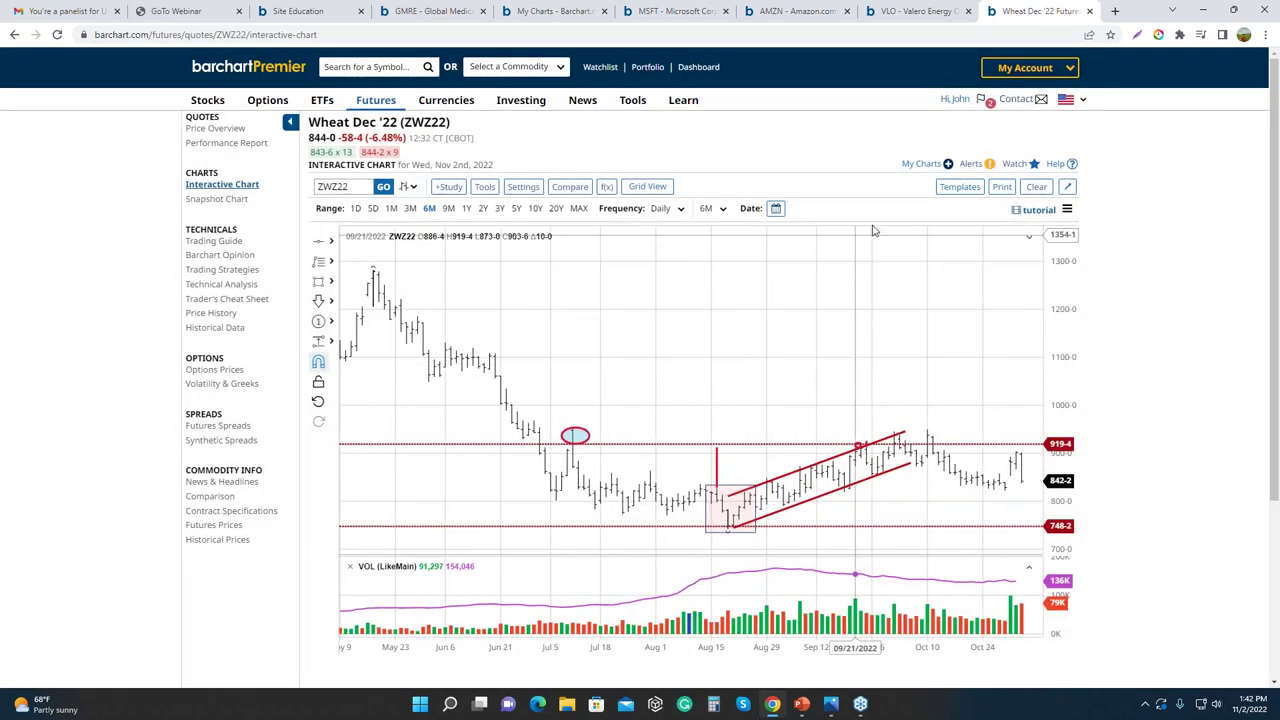
{"action": "left_click", "coordinate": [958, 187]}
{"action": "left_click", "coordinate": [620, 251]}
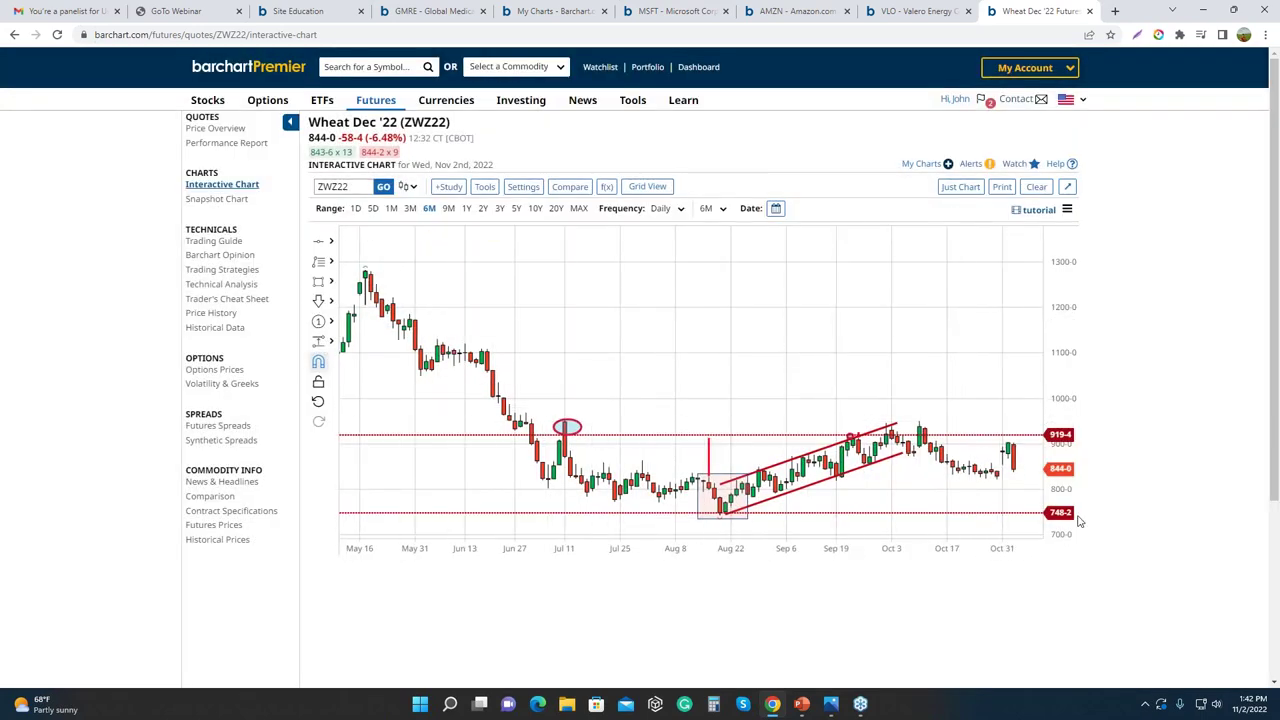
Examine the boxed August low against the 748-2 and 919-4 lines and select the vertical line above the box
{"action": "left_click_drag", "start_coordinate": [1057, 500], "coordinate": [937, 417]}
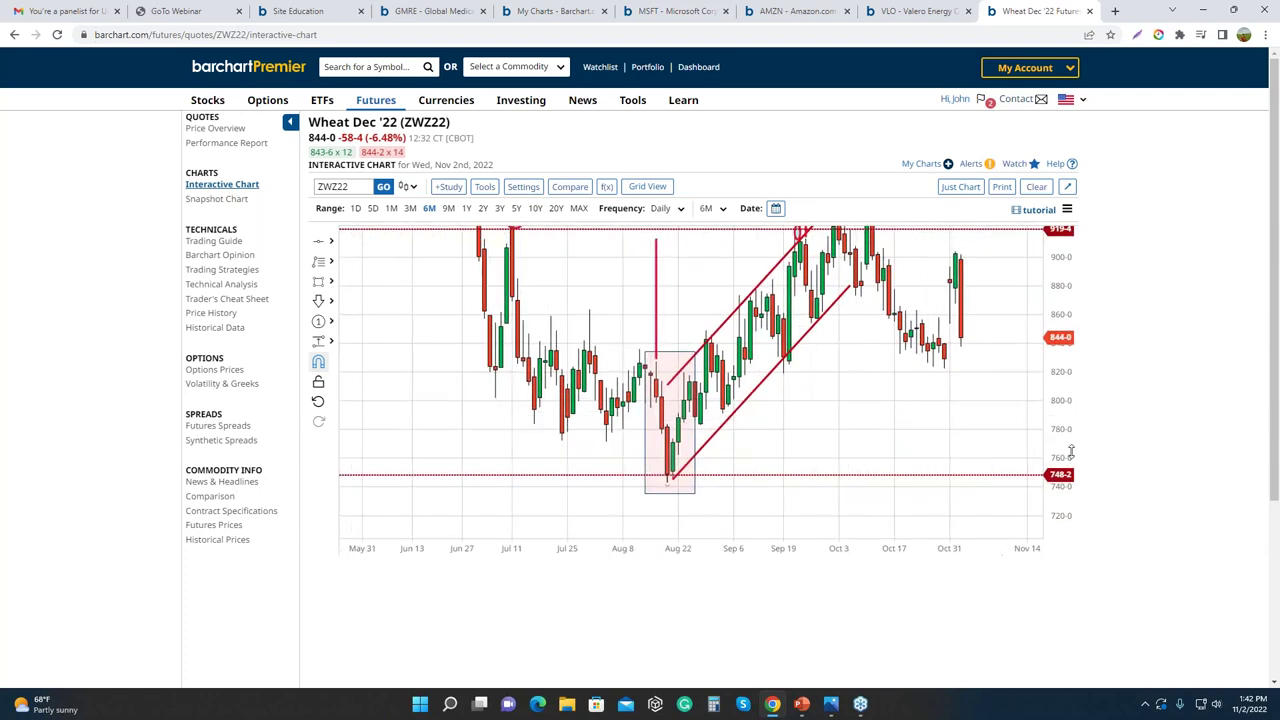
{"action": "left_click_drag", "start_coordinate": [1057, 420], "coordinate": [1057, 450]}
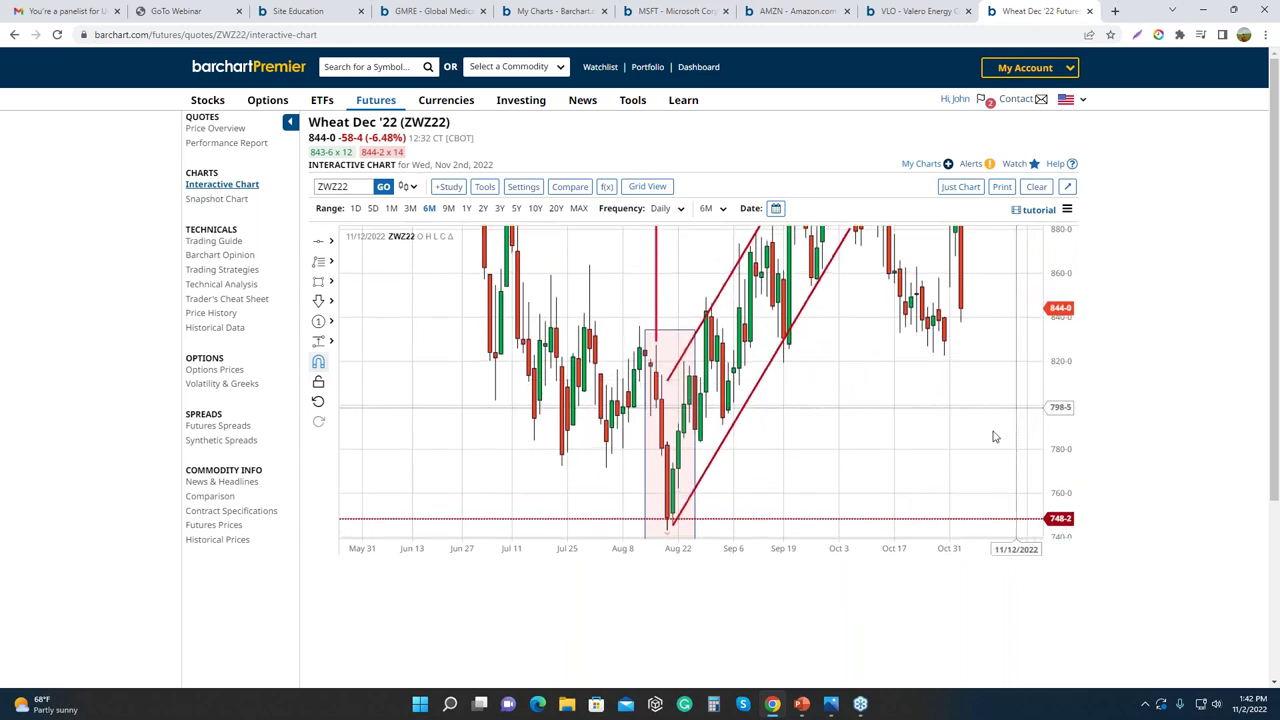
{"action": "left_click_drag", "start_coordinate": [811, 460], "coordinate": [846, 448]}
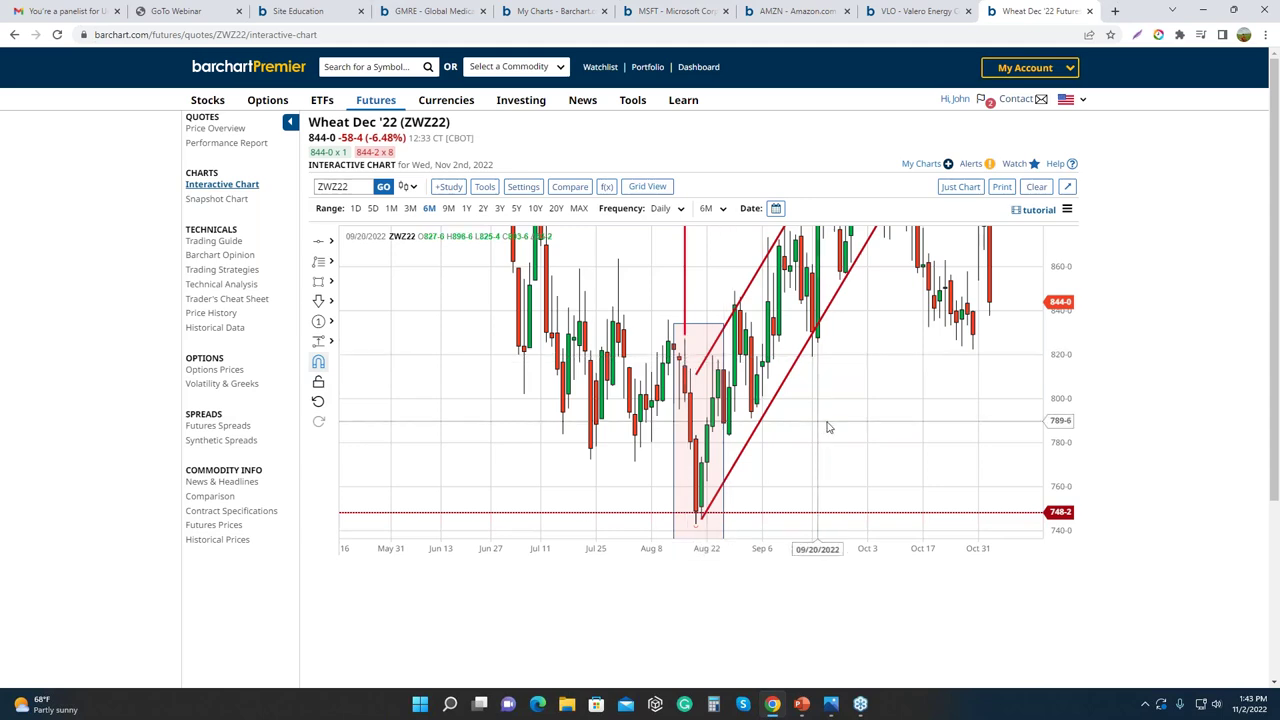
{"action": "left_click_drag", "start_coordinate": [1066, 338], "coordinate": [1066, 420]}
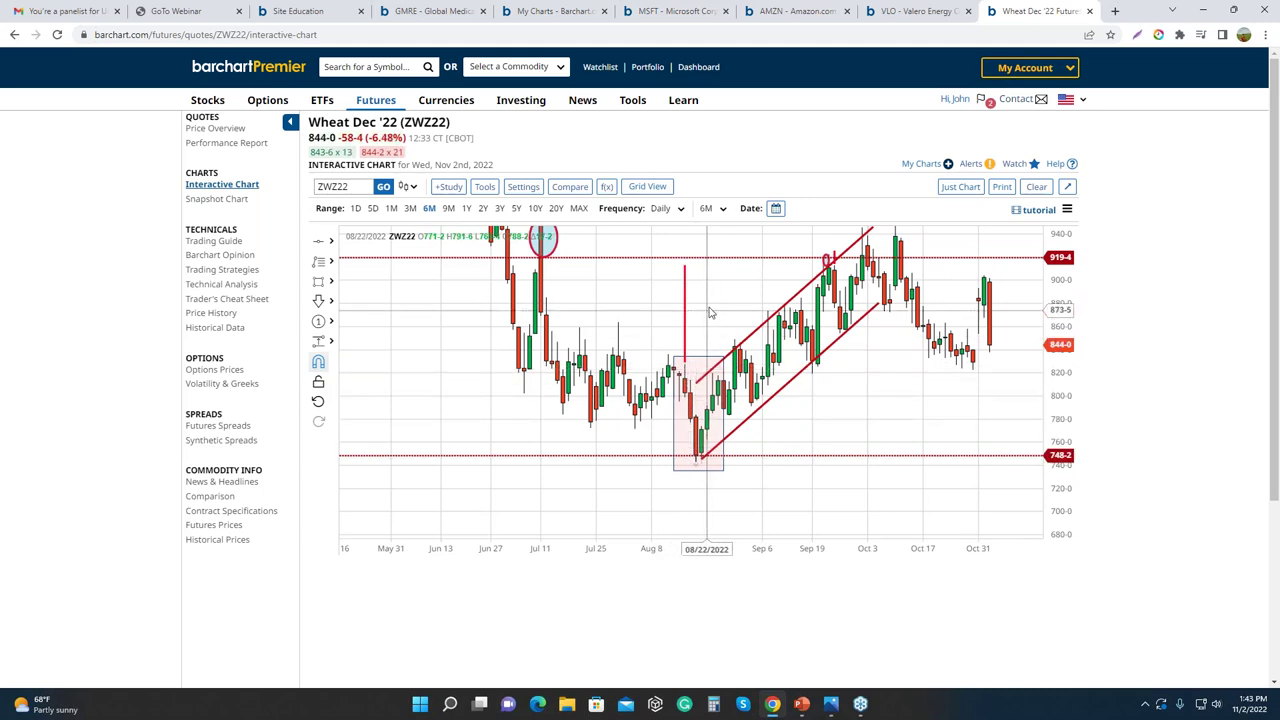
{"action": "mouse_move", "coordinate": [686, 303]}
{"action": "left_mouse_down"}
{"action": "mouse_move", "coordinate": [683, 397]}
{"action": "mouse_move", "coordinate": [707, 396]}
{"action": "mouse_move", "coordinate": [708, 291]}
{"action": "mouse_move", "coordinate": [687, 297]}
{"action": "left_mouse_up"}
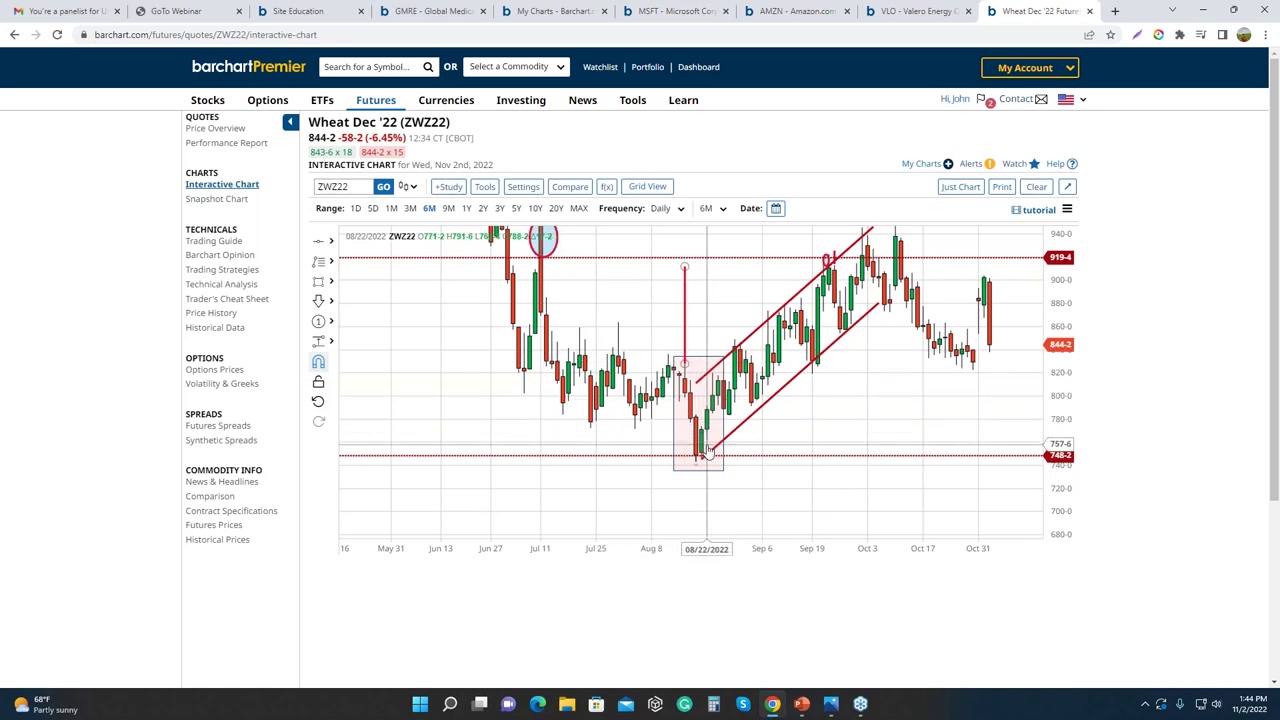
{"action": "left_click", "coordinate": [686, 267]}
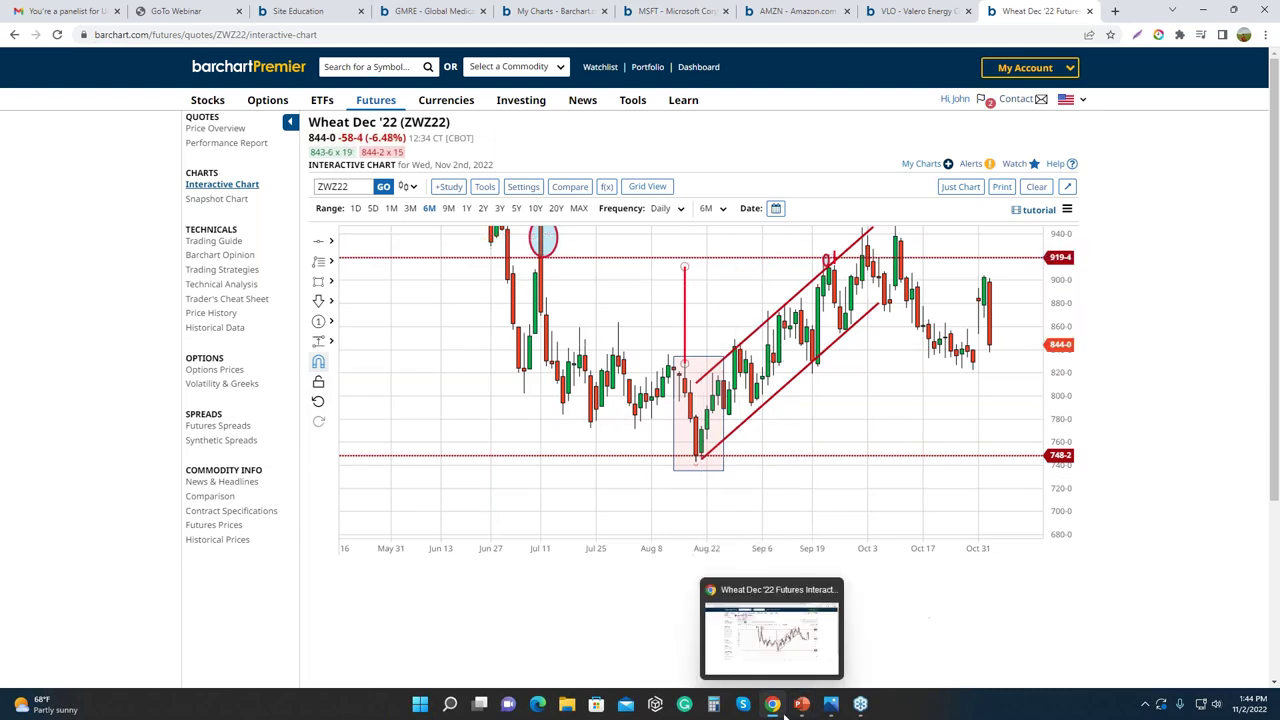
Switch to the PowerPoint slide show and advance from Three Candle Drop to the Three Method slide, revealing its rising and falling candle patterns
{"action": "mouse_move", "coordinate": [803, 712]}
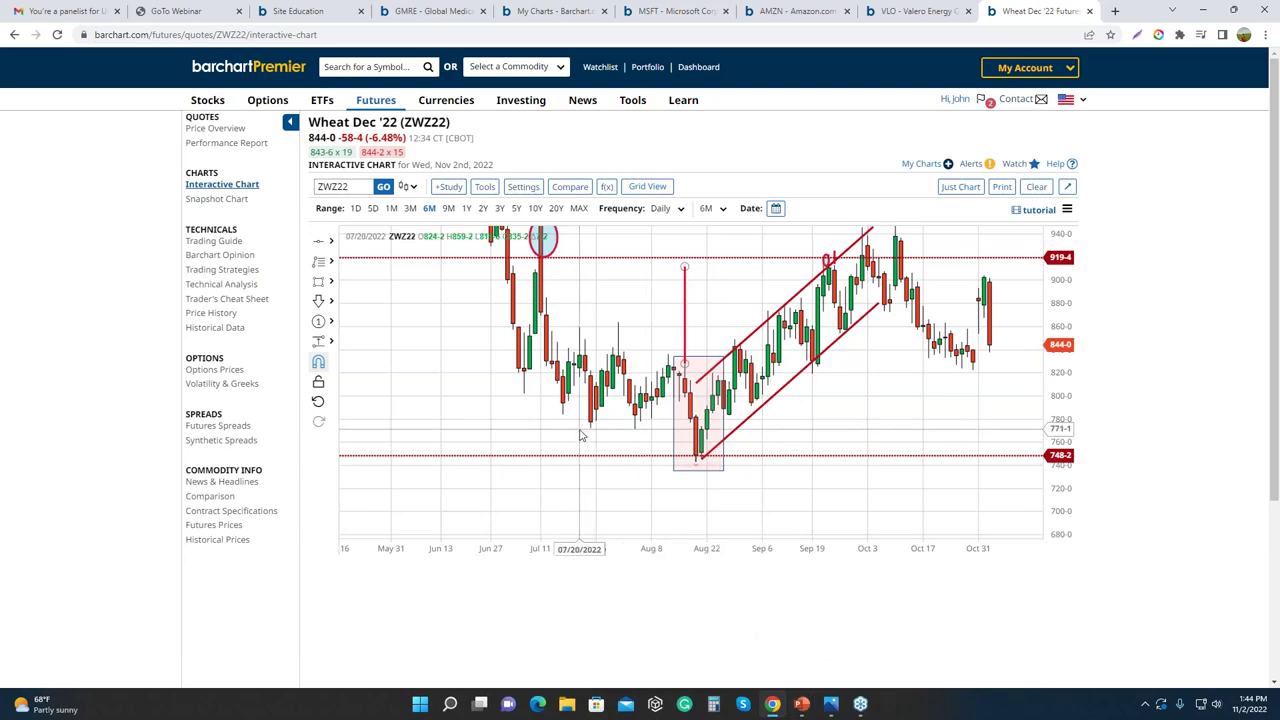
{"action": "key", "text": "alt+Tab"}
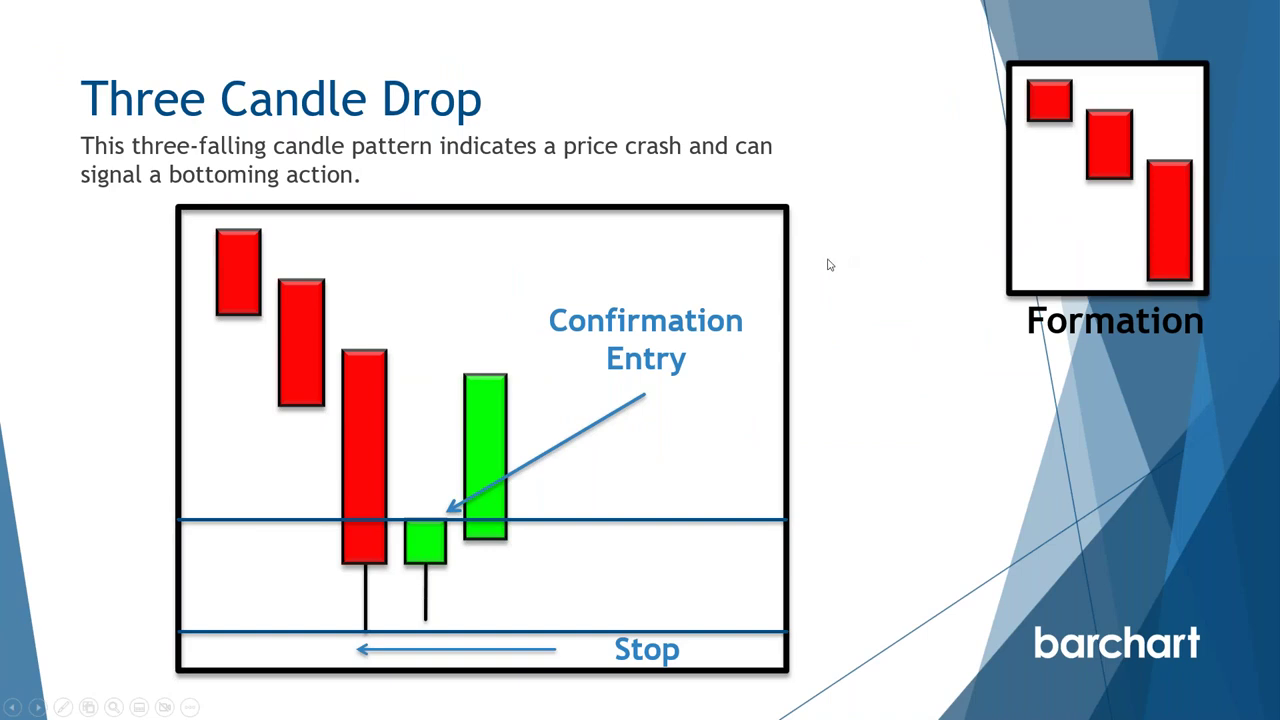
{"action": "left_click", "coordinate": [828, 264]}
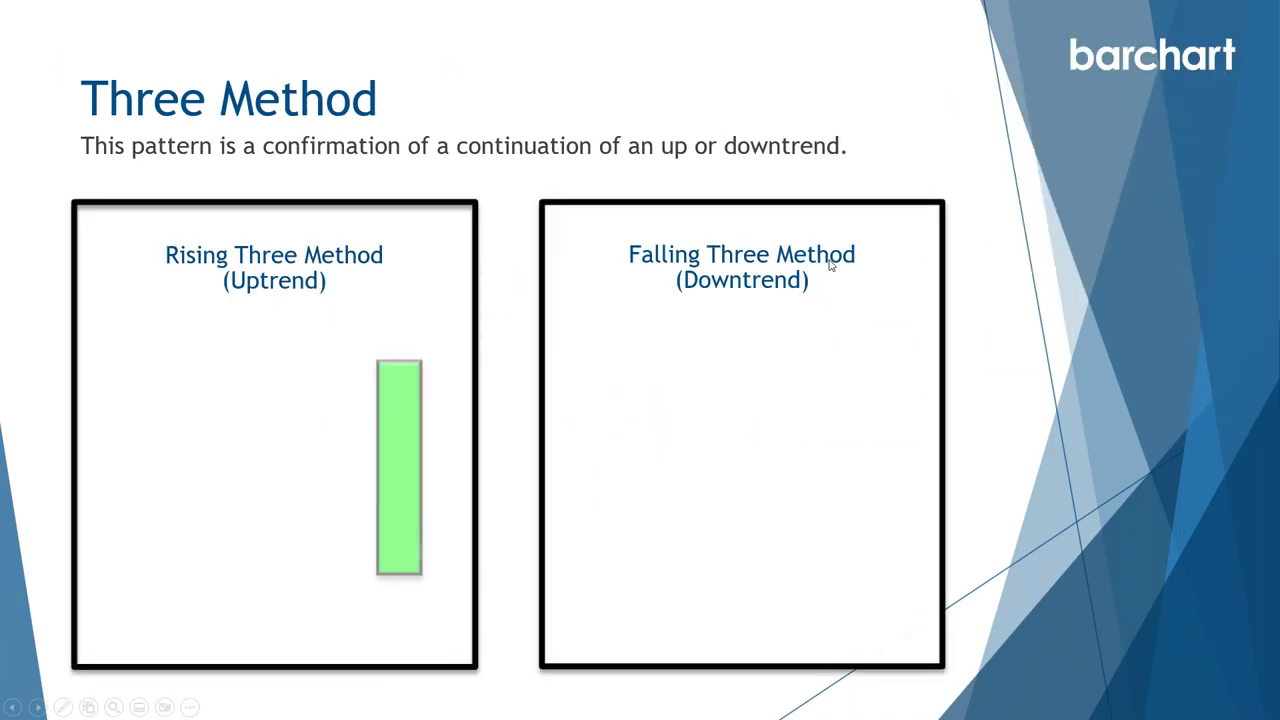
{"action": "left_click", "coordinate": [828, 264]}
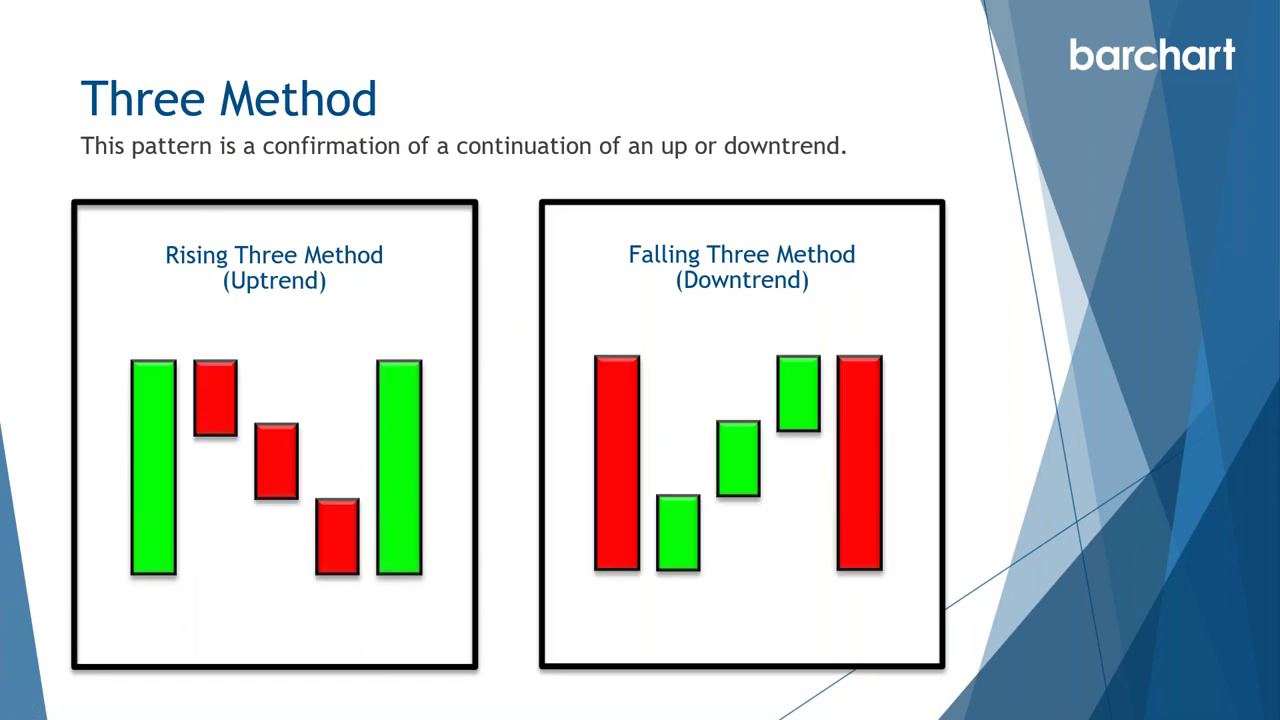
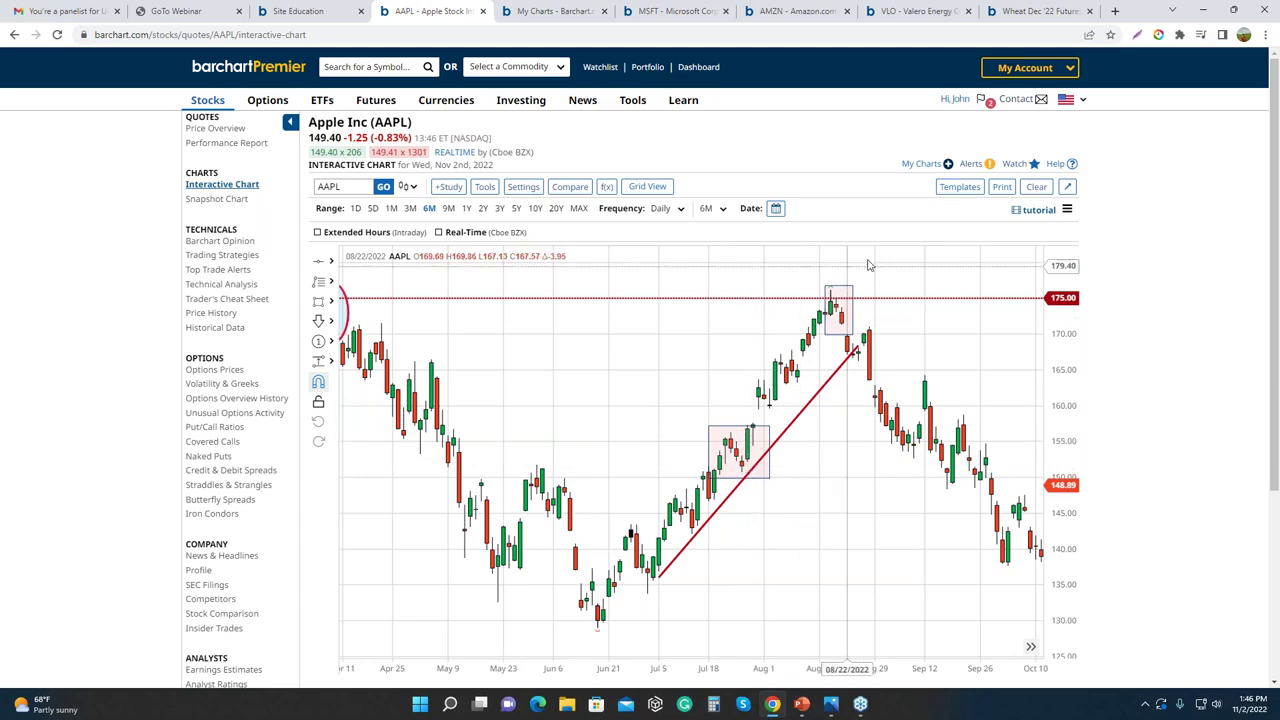
Apply the volume template to the AAPL interactive chart
{"action": "left_click", "coordinate": [959, 186]}
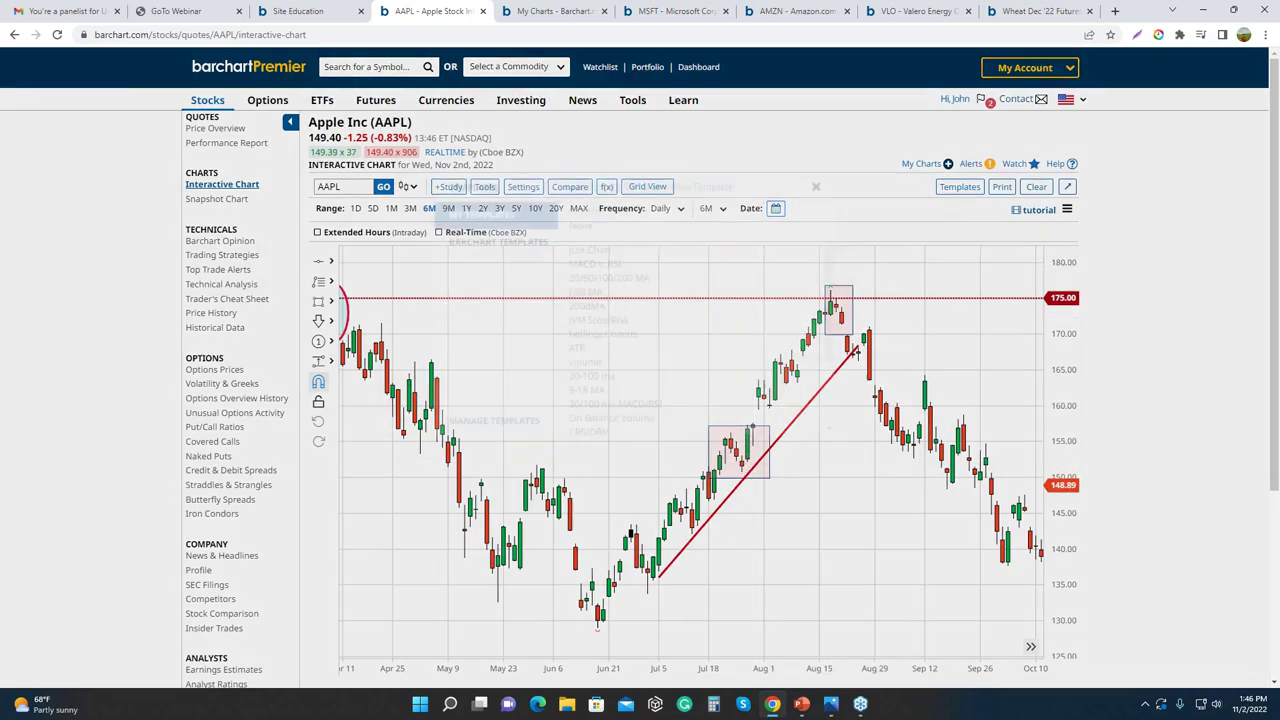
{"action": "left_click", "coordinate": [585, 362]}
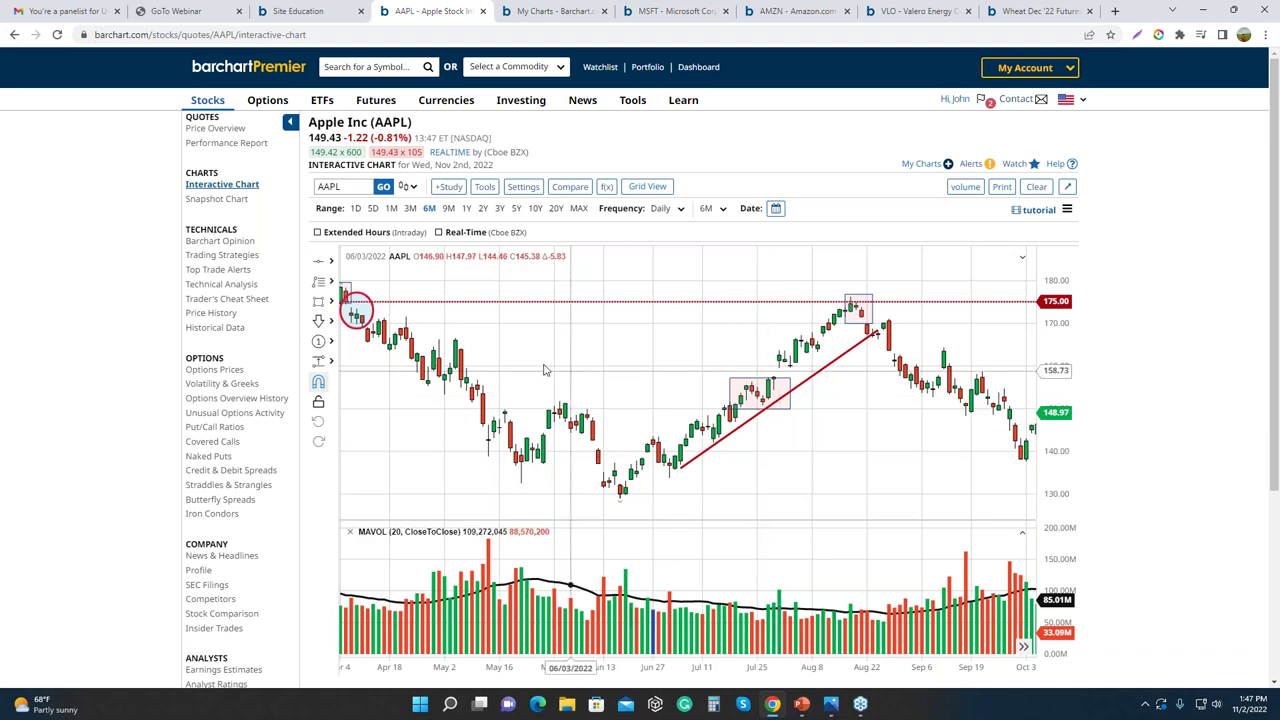
Draw a short vertical line with the Ray tool beside the boxed July candles and place it above the box's breakout candle
{"action": "left_click", "coordinate": [330, 262]}
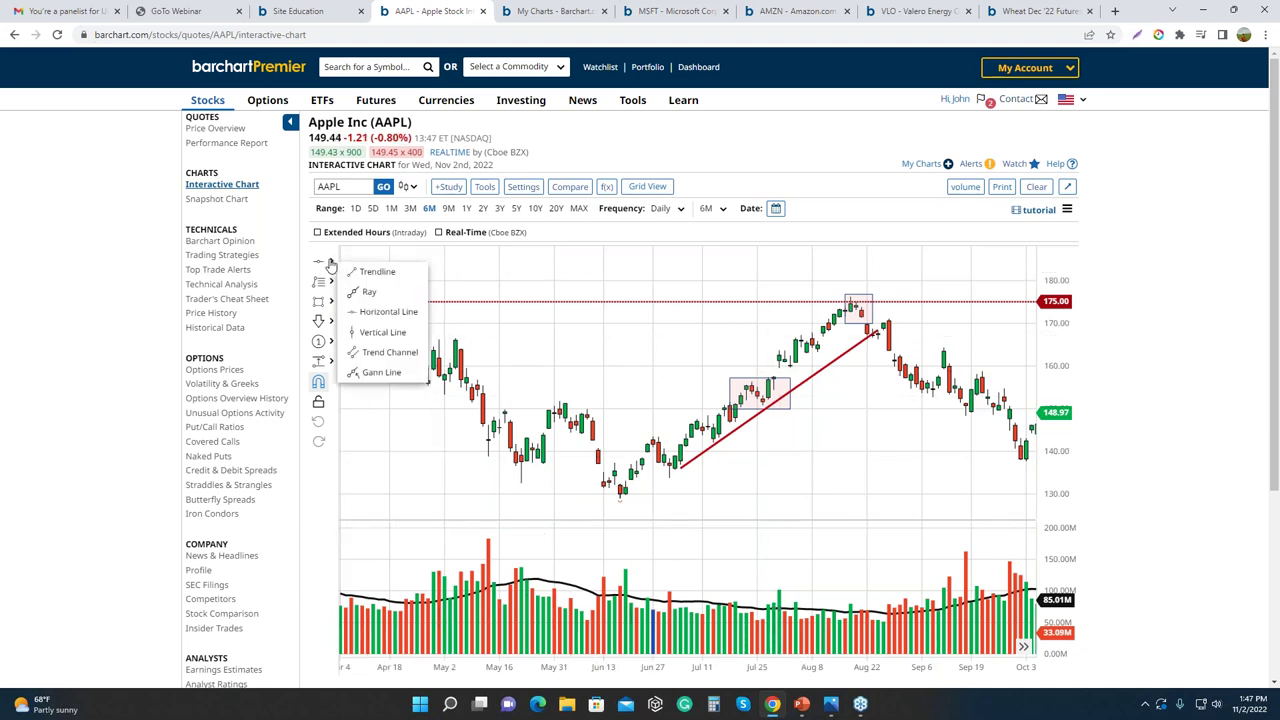
{"action": "left_click", "coordinate": [368, 294]}
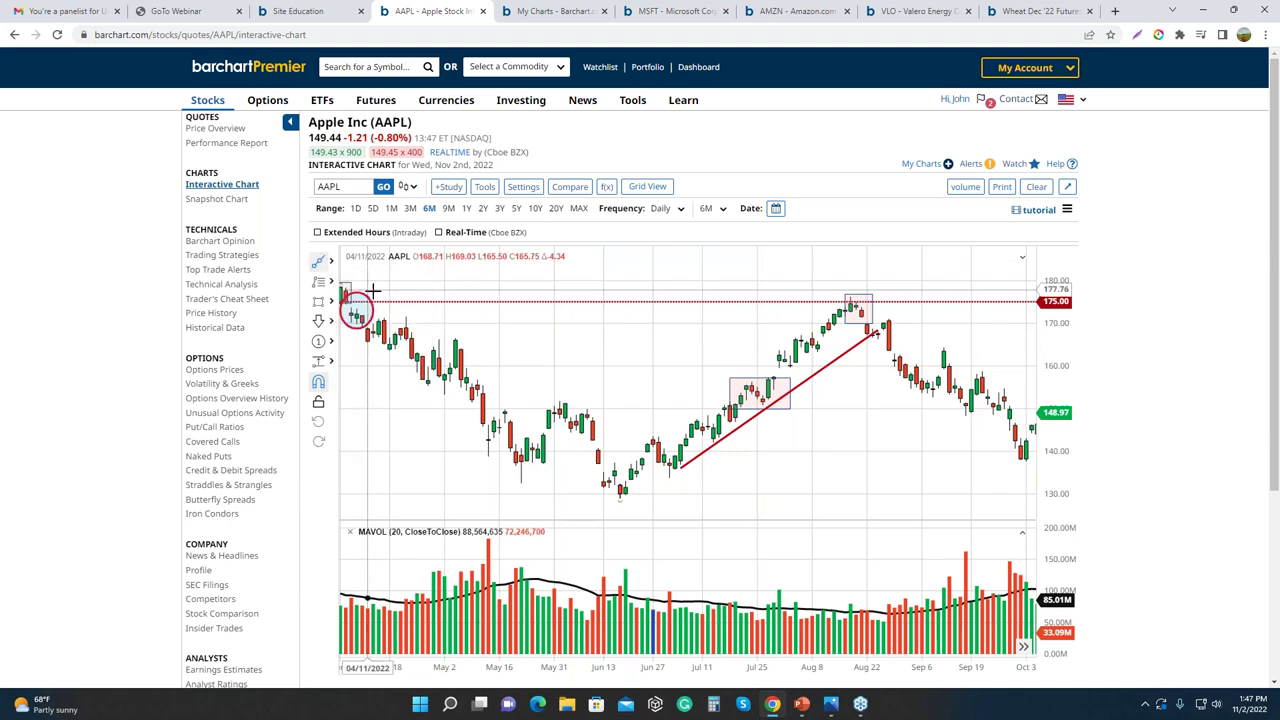
{"action": "left_click", "coordinate": [713, 376]}
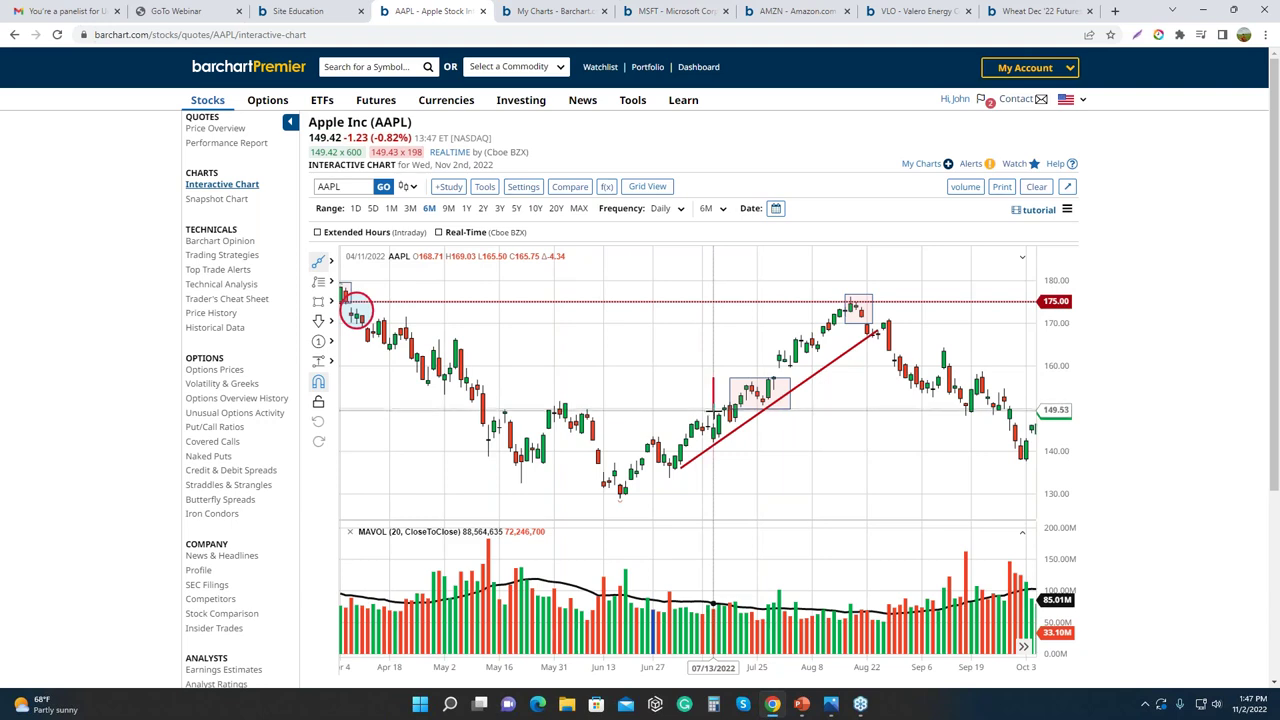
{"action": "left_click", "coordinate": [713, 410]}
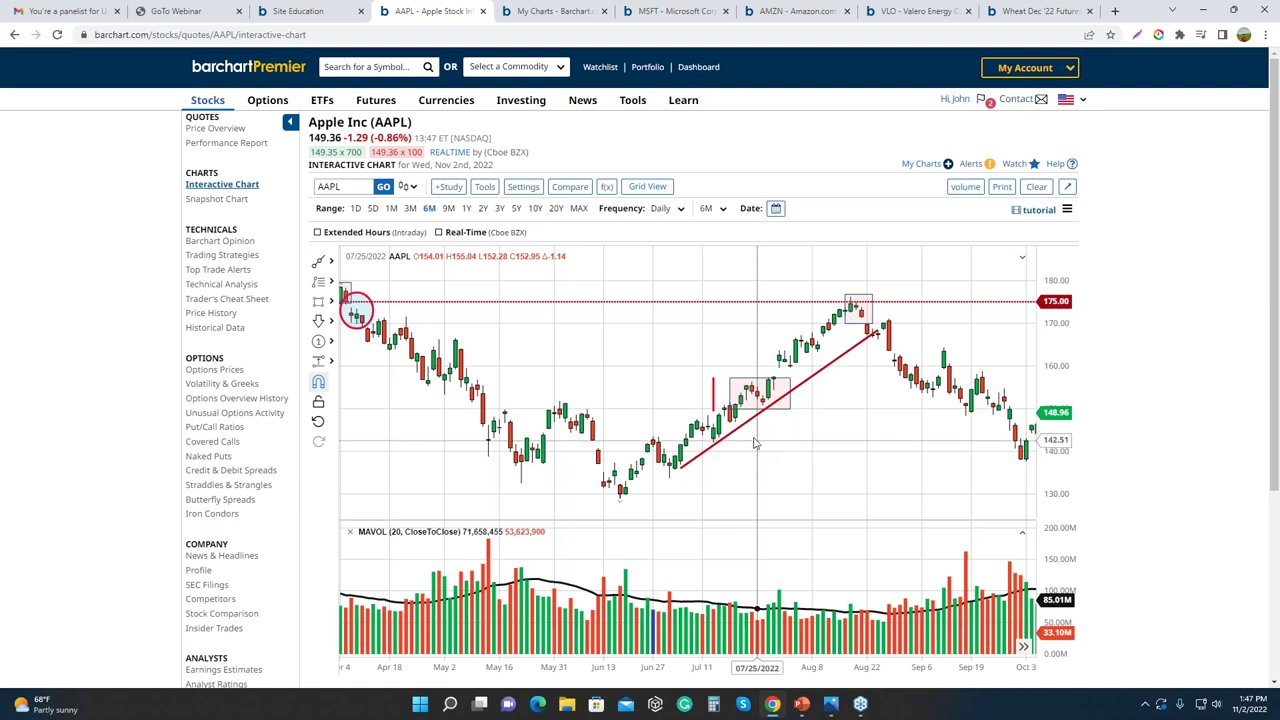
{"action": "left_click", "coordinate": [713, 390]}
{"action": "key", "text": "Delete"}
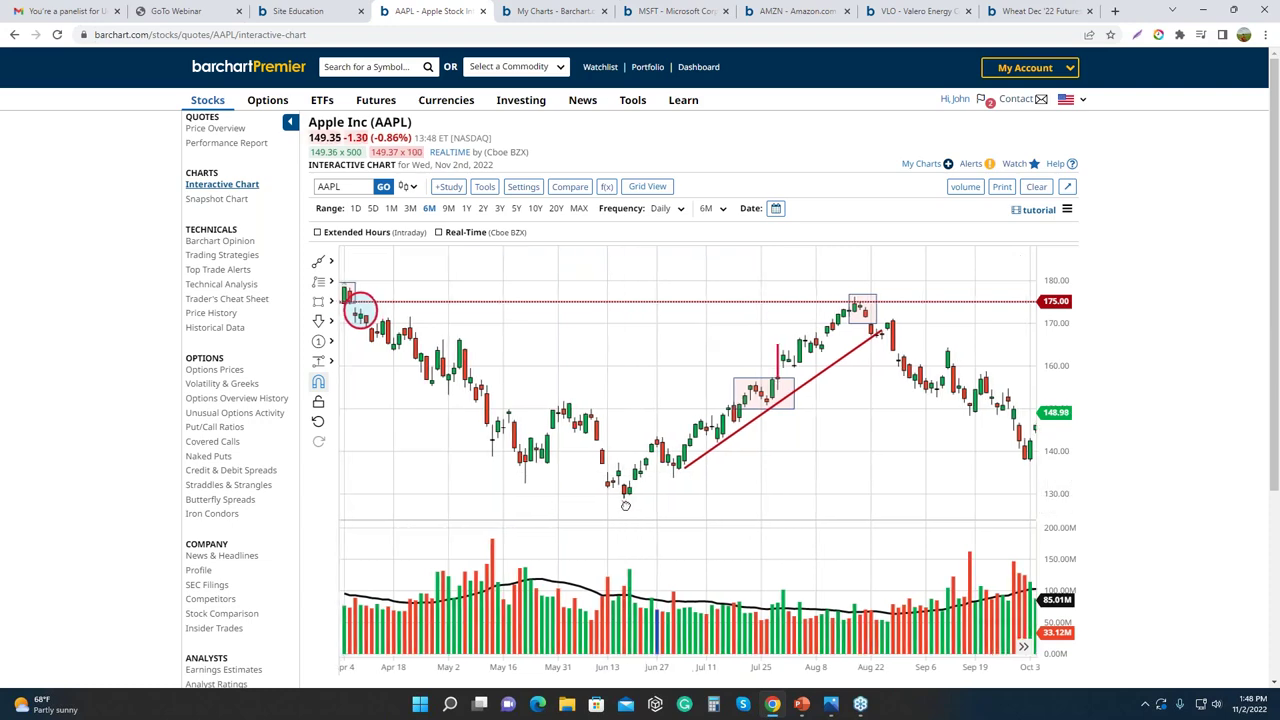
Add a Fib Retracement from the late-March high to the June low on the AAPL chart and move its starting point to the August high
{"action": "left_click_drag", "start_coordinate": [371, 345], "coordinate": [449, 343]}
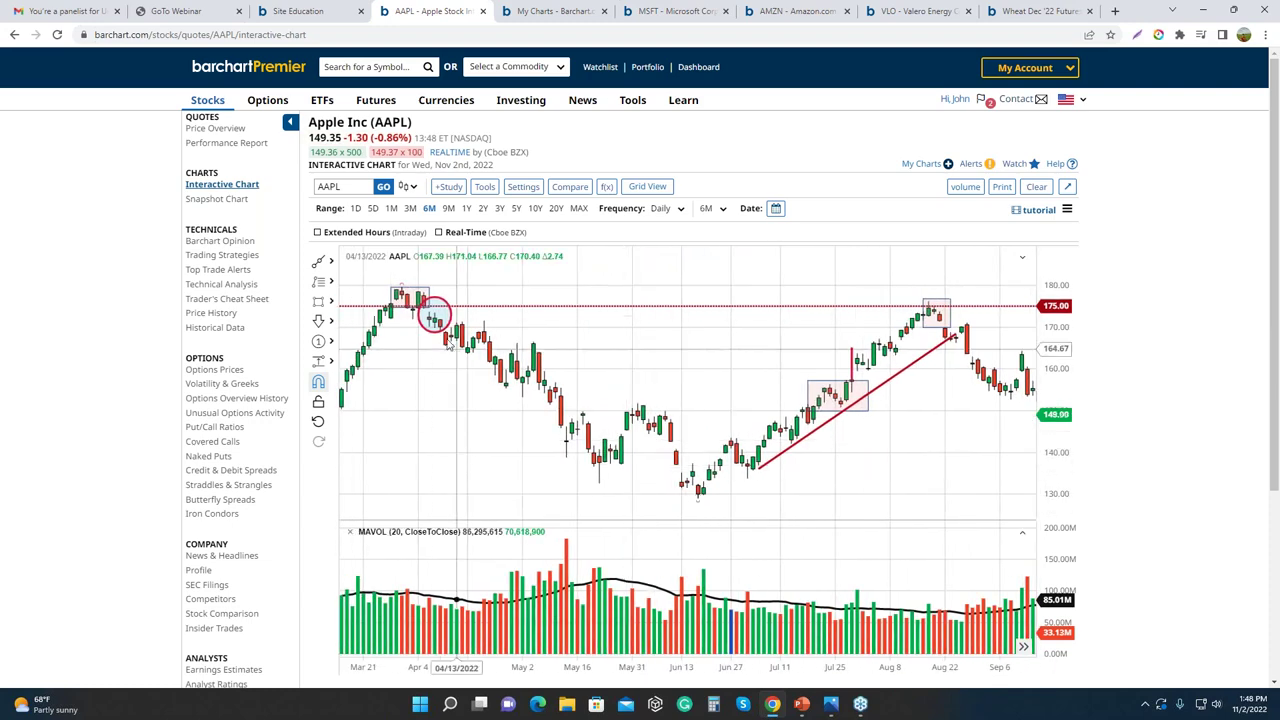
{"action": "left_click", "coordinate": [332, 283]}
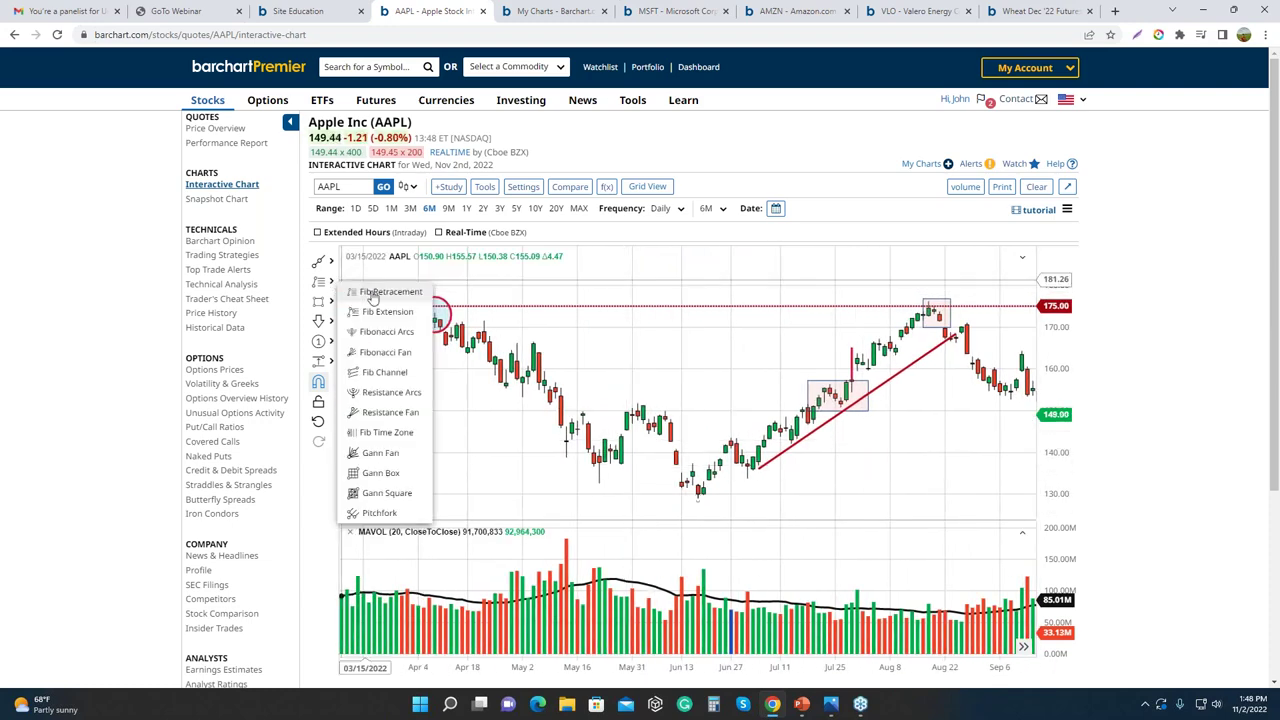
{"action": "left_click", "coordinate": [392, 292]}
{"action": "left_click", "coordinate": [400, 286]}
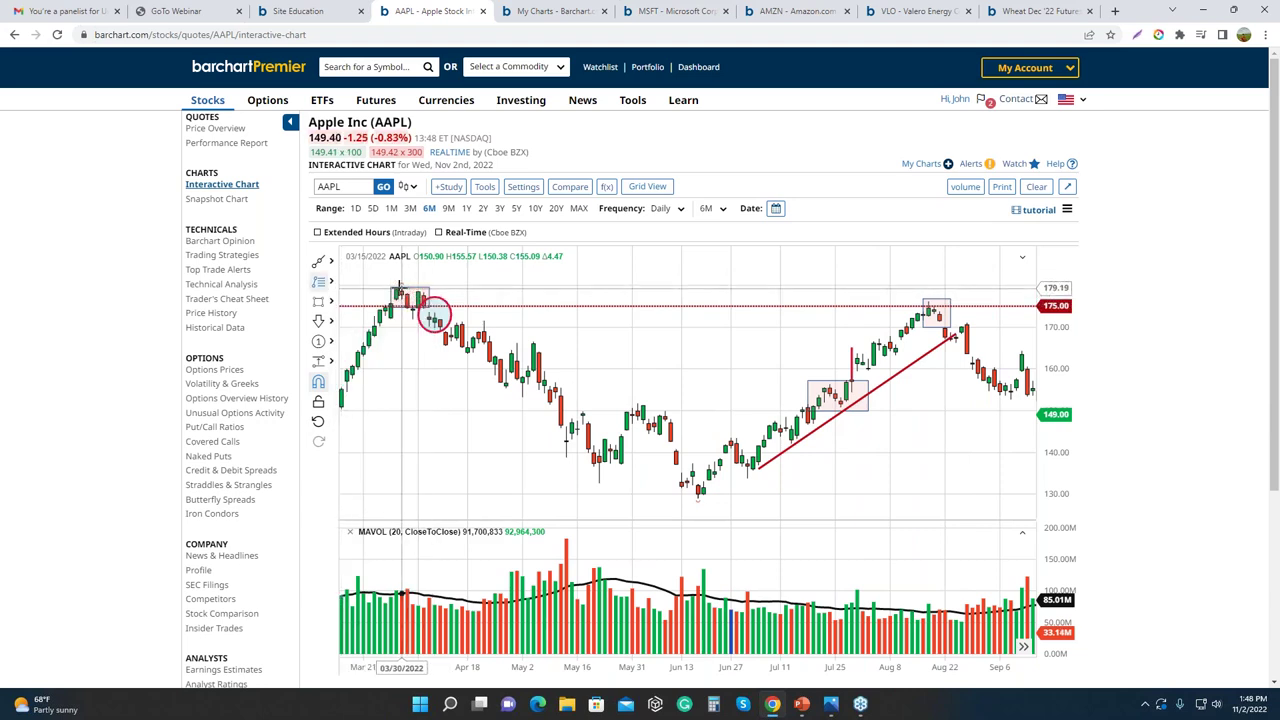
{"action": "left_click", "coordinate": [640, 406]}
{"action": "left_click_drag", "start_coordinate": [640, 410], "coordinate": [697, 495]}
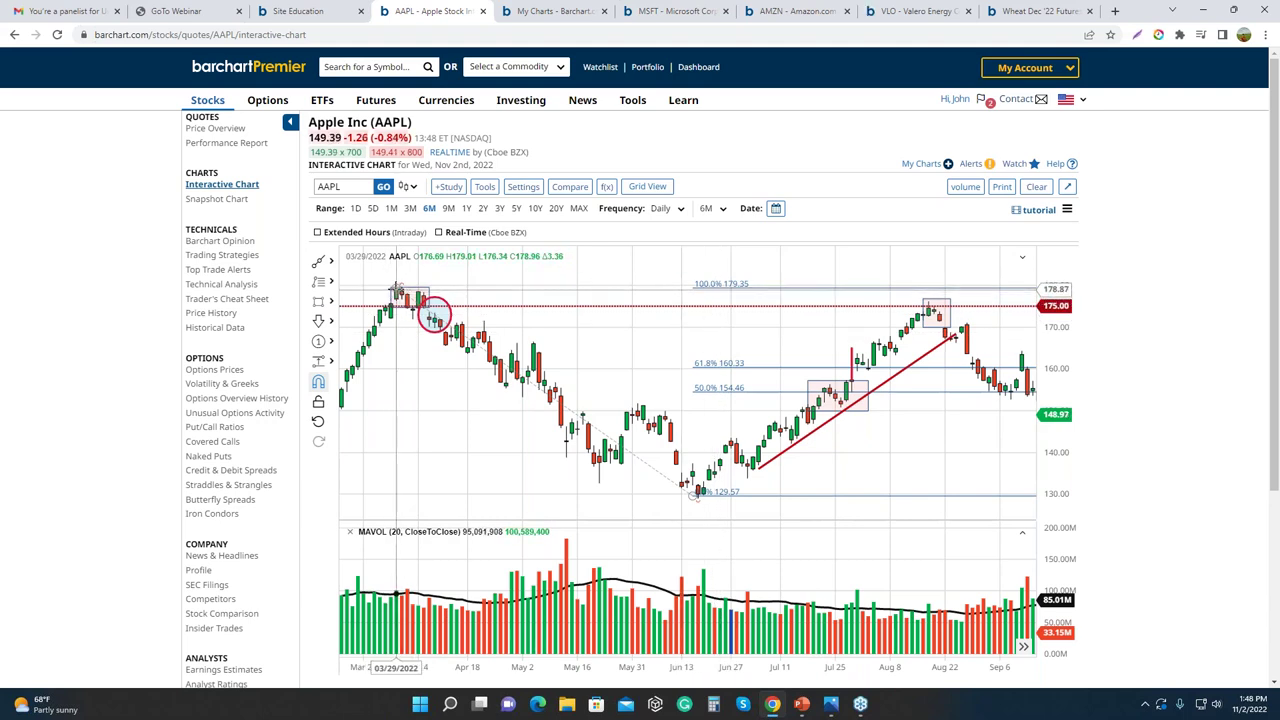
{"action": "left_click_drag", "start_coordinate": [397, 291], "coordinate": [925, 297]}
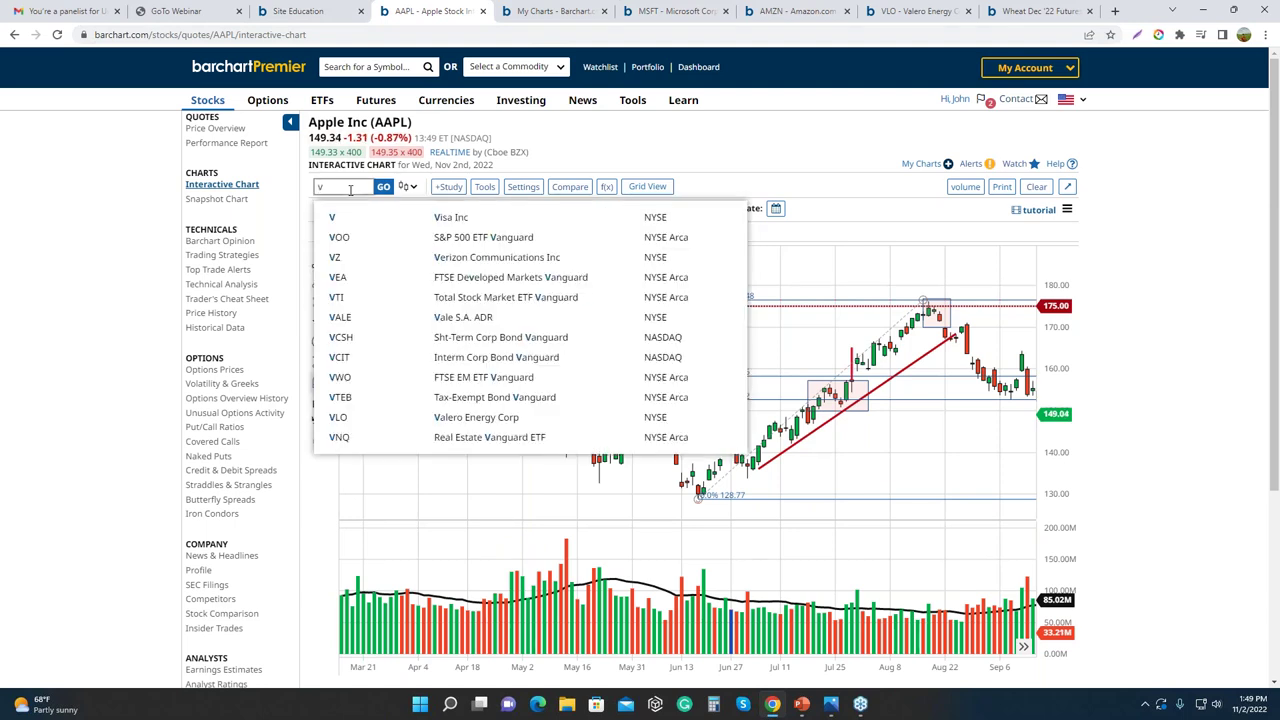
Load the Visa Inc (V) chart and enlarge the boxed October candles
{"action": "left_click", "coordinate": [443, 218]}
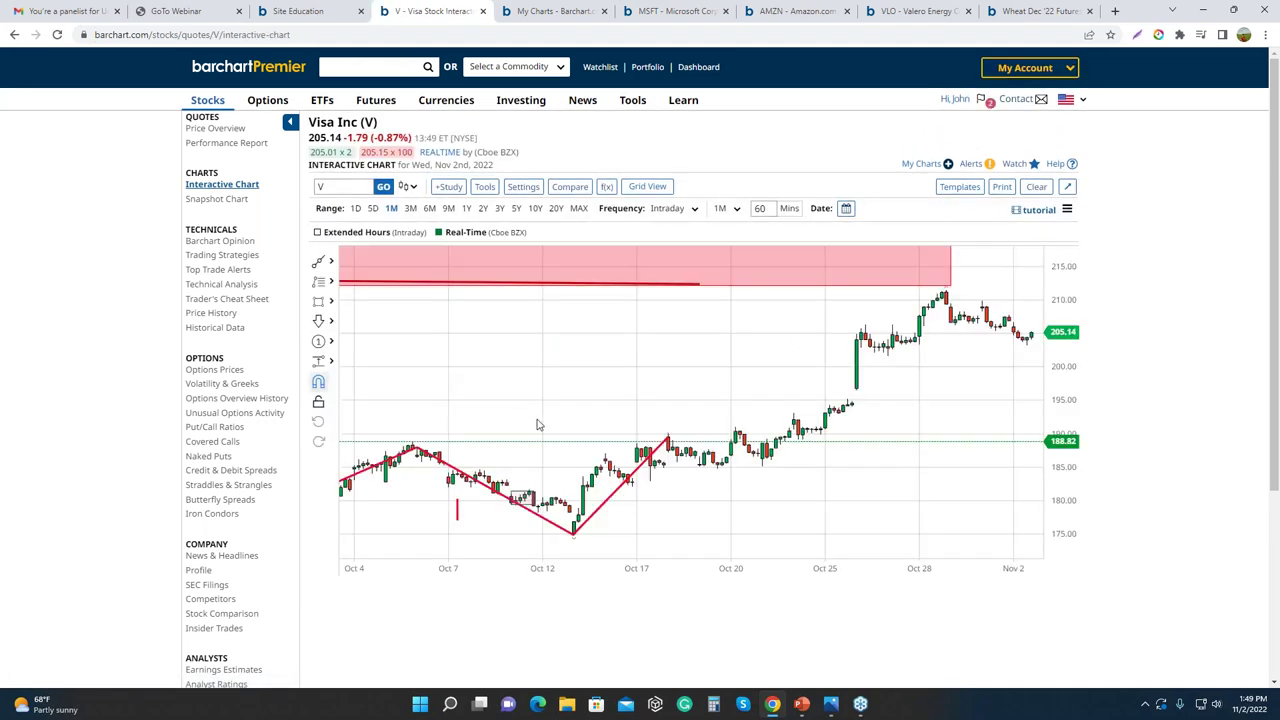
{"action": "left_click_drag", "start_coordinate": [534, 408], "coordinate": [768, 450]}
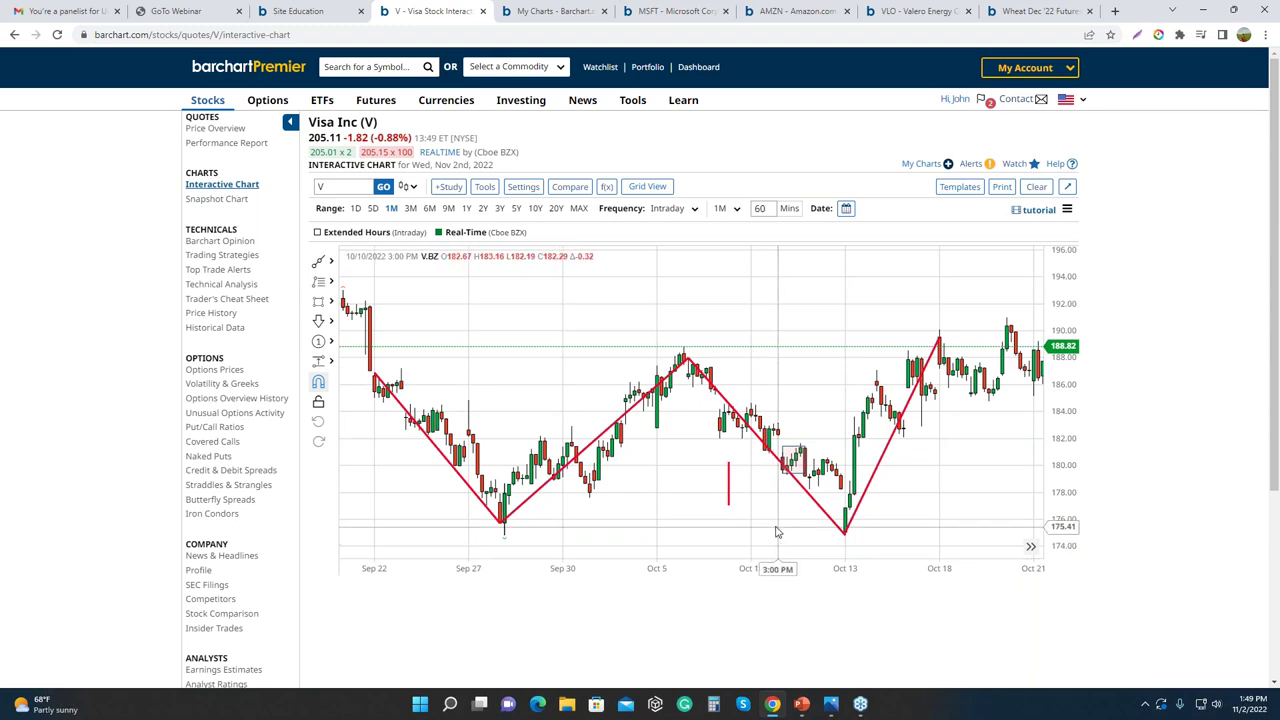
{"action": "left_click_drag", "start_coordinate": [777, 532], "coordinate": [837, 534]}
{"action": "left_click_drag", "start_coordinate": [1058, 538], "coordinate": [1058, 490]}
{"action": "left_click_drag", "start_coordinate": [863, 484], "coordinate": [786, 355]}
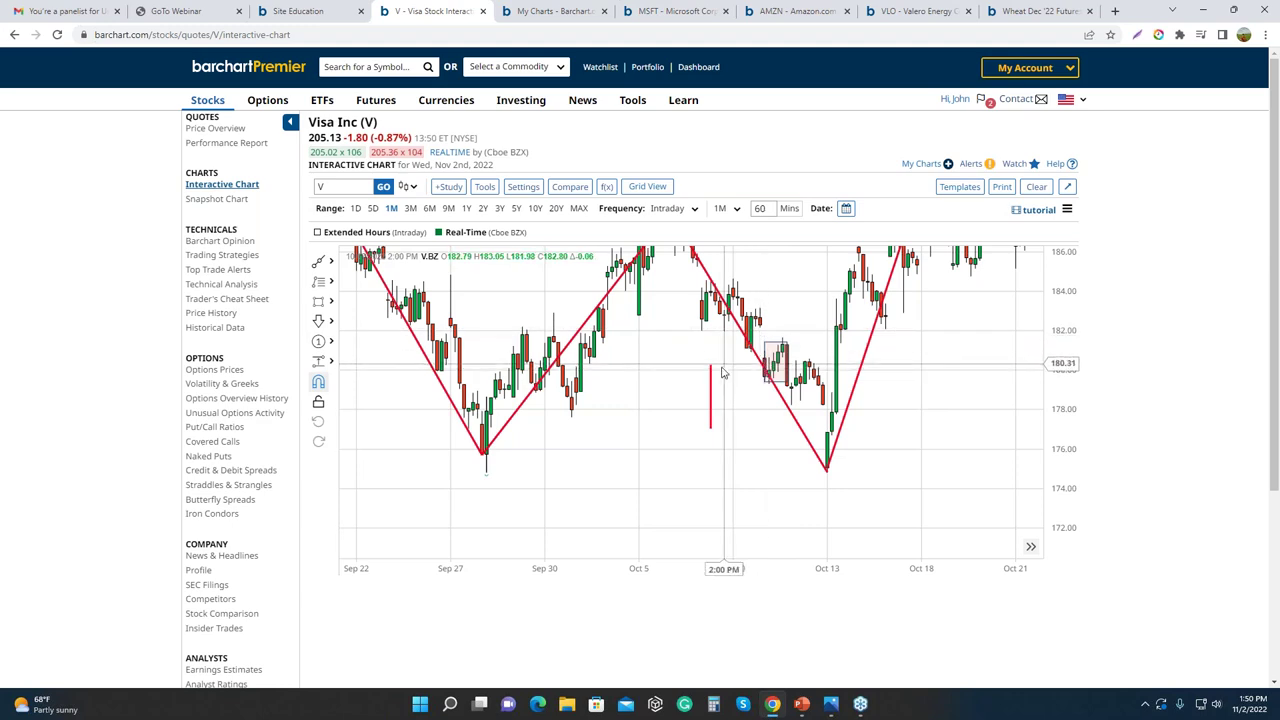
Move the short red vertical line onto the October drop at the box's start, and project it below the box on the Visa chart
{"action": "left_click_drag", "start_coordinate": [710, 388], "coordinate": [765, 338]}
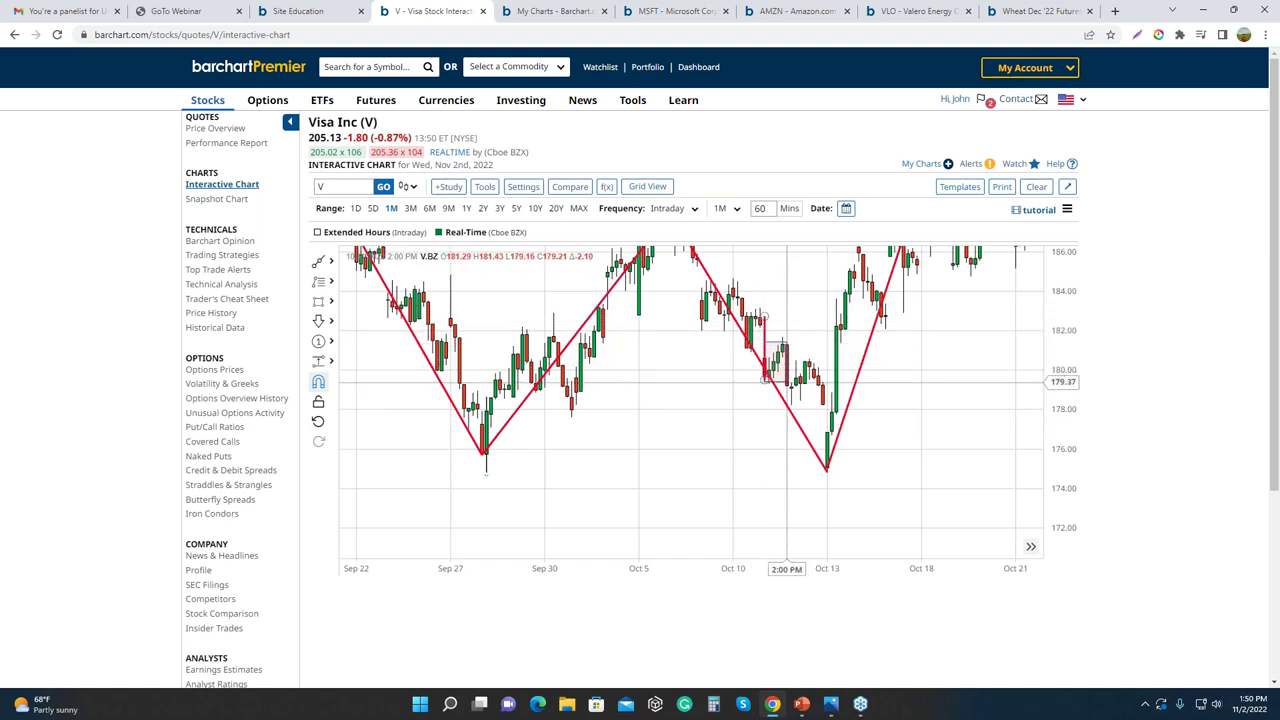
{"action": "left_click_drag", "start_coordinate": [746, 405], "coordinate": [727, 425]}
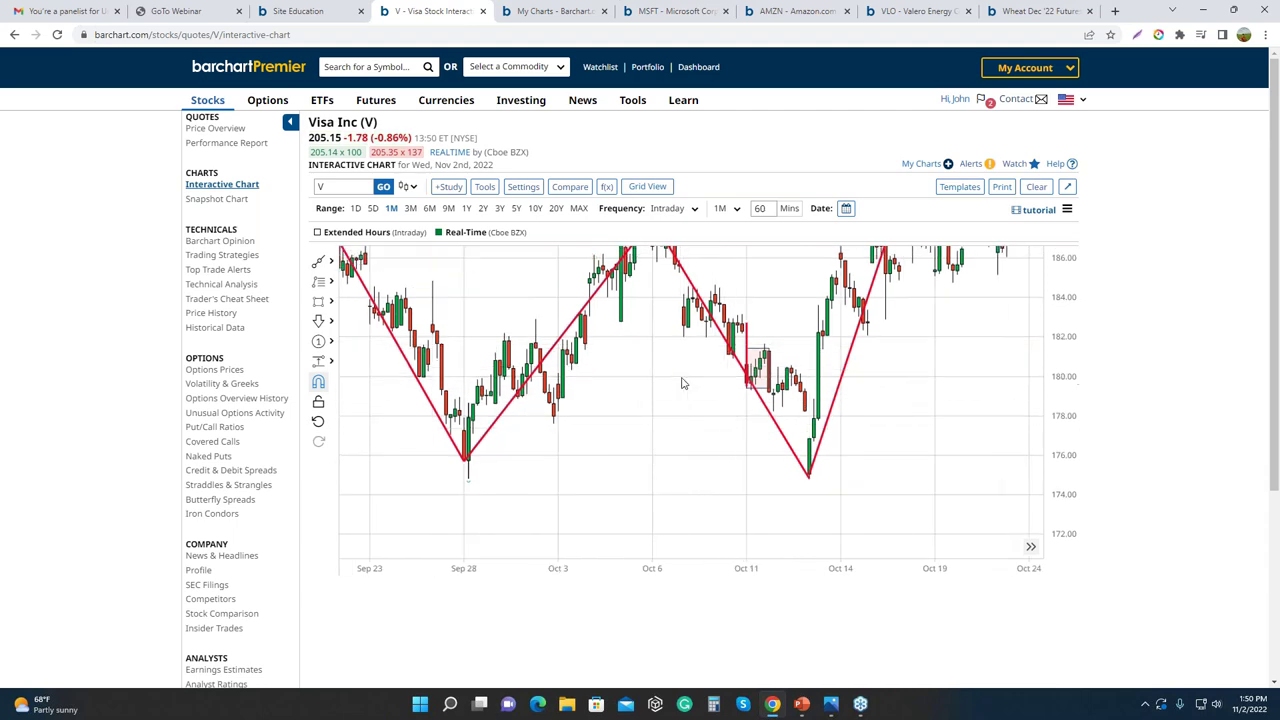
{"action": "left_click_drag", "start_coordinate": [680, 383], "coordinate": [666, 363]}
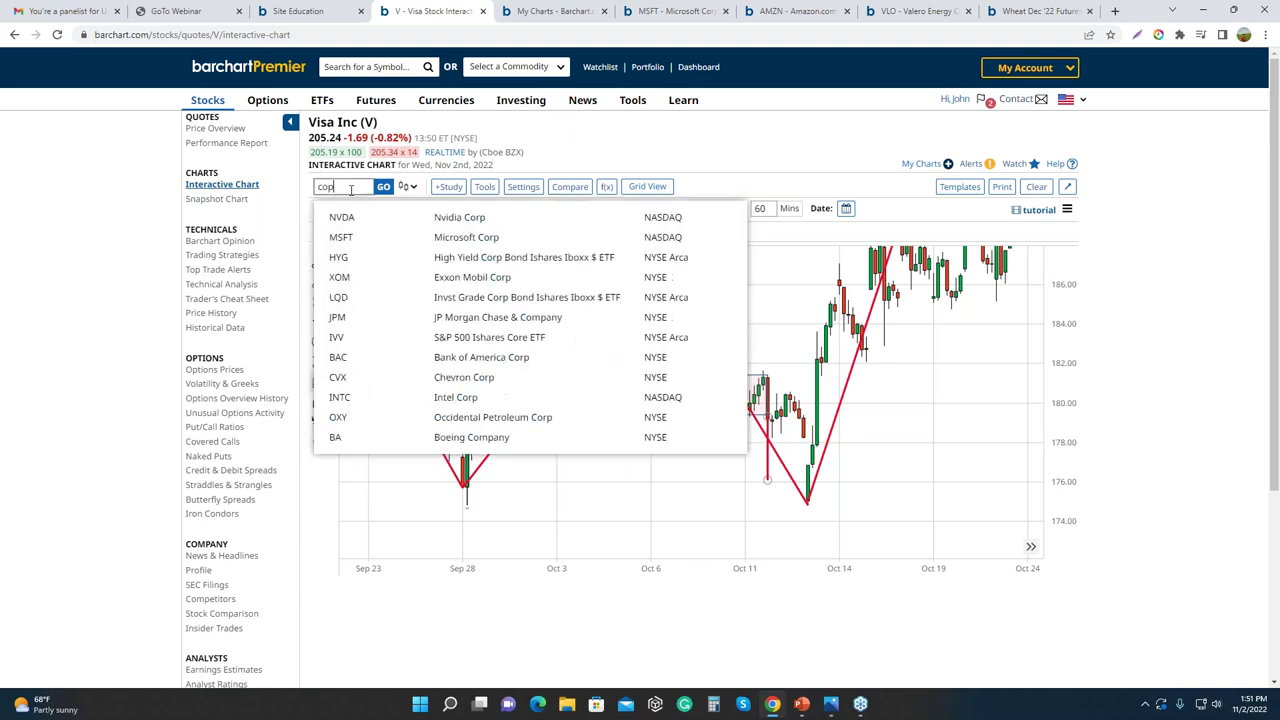
Load the Conocophillips (COP) chart and bring the boxed June candles and the July low into view
{"action": "type", "text": "p"}
{"action": "left_click", "coordinate": [467, 218]}
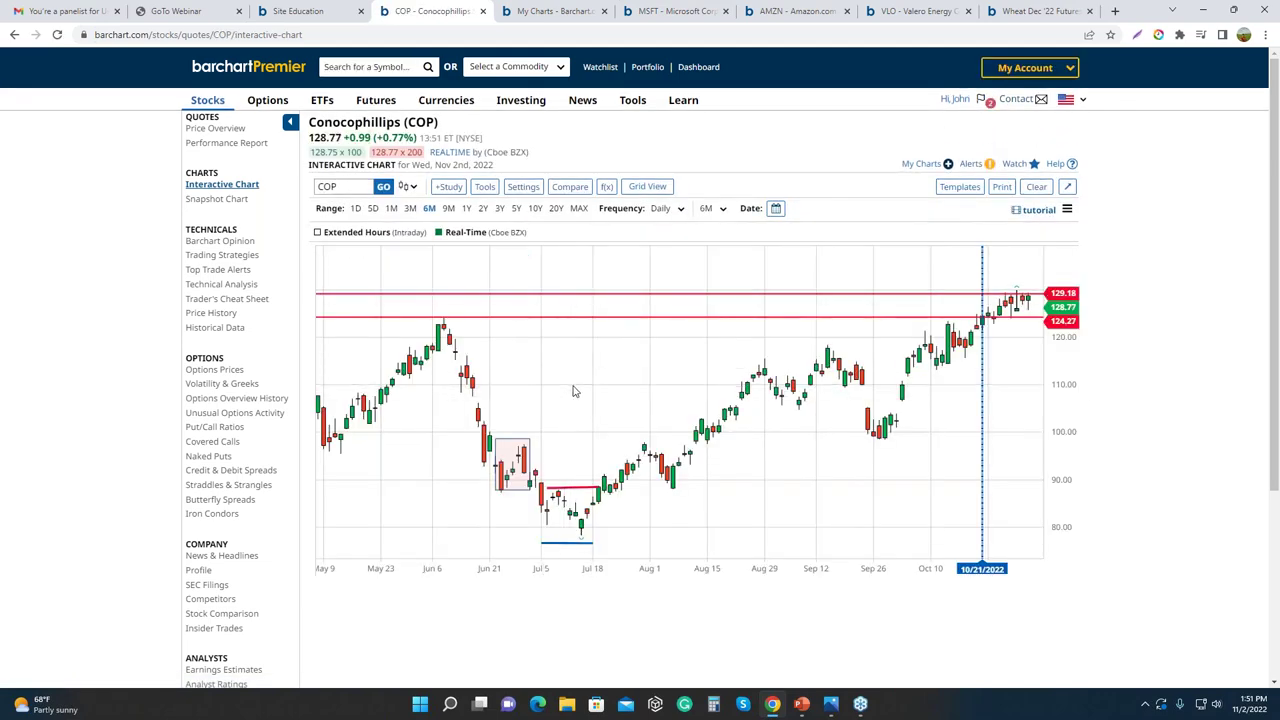
{"action": "left_click_drag", "start_coordinate": [571, 391], "coordinate": [671, 412]}
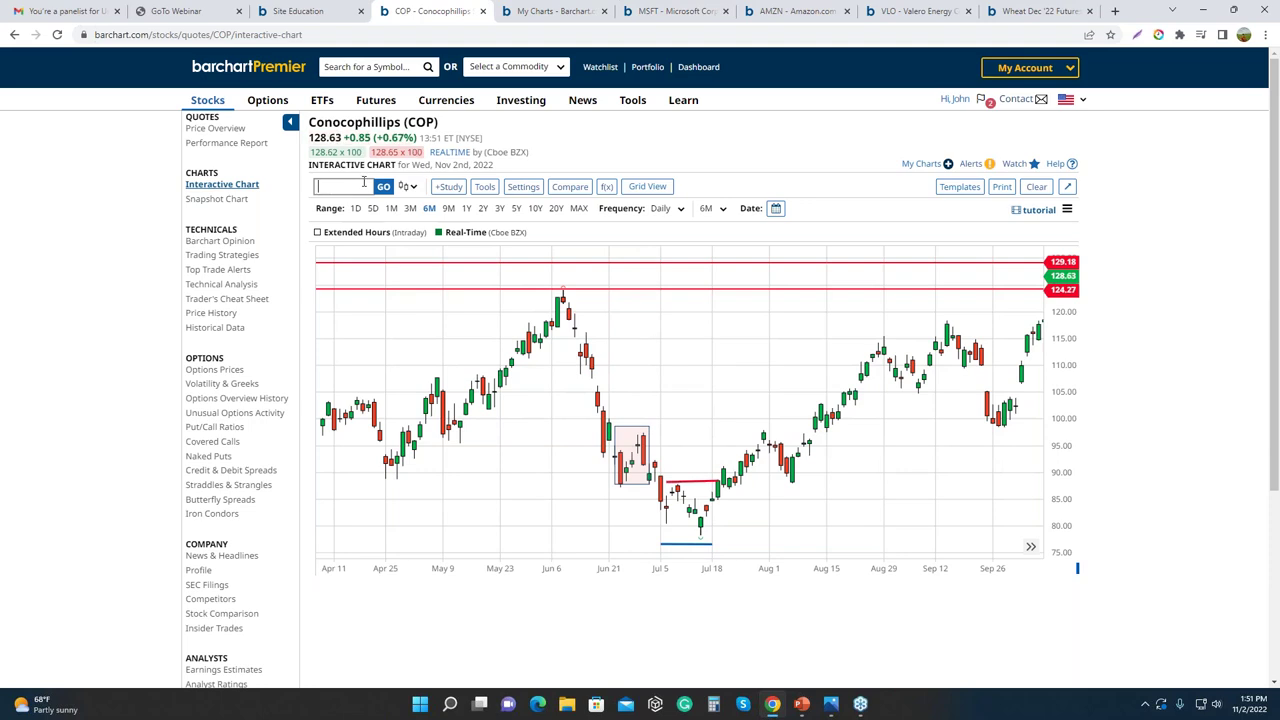
Load the S&P 500 Index ($SPX) chart, enlarge the October candles and move the green vertical line just below the 3,900 line
{"action": "type", "text": "spx"}
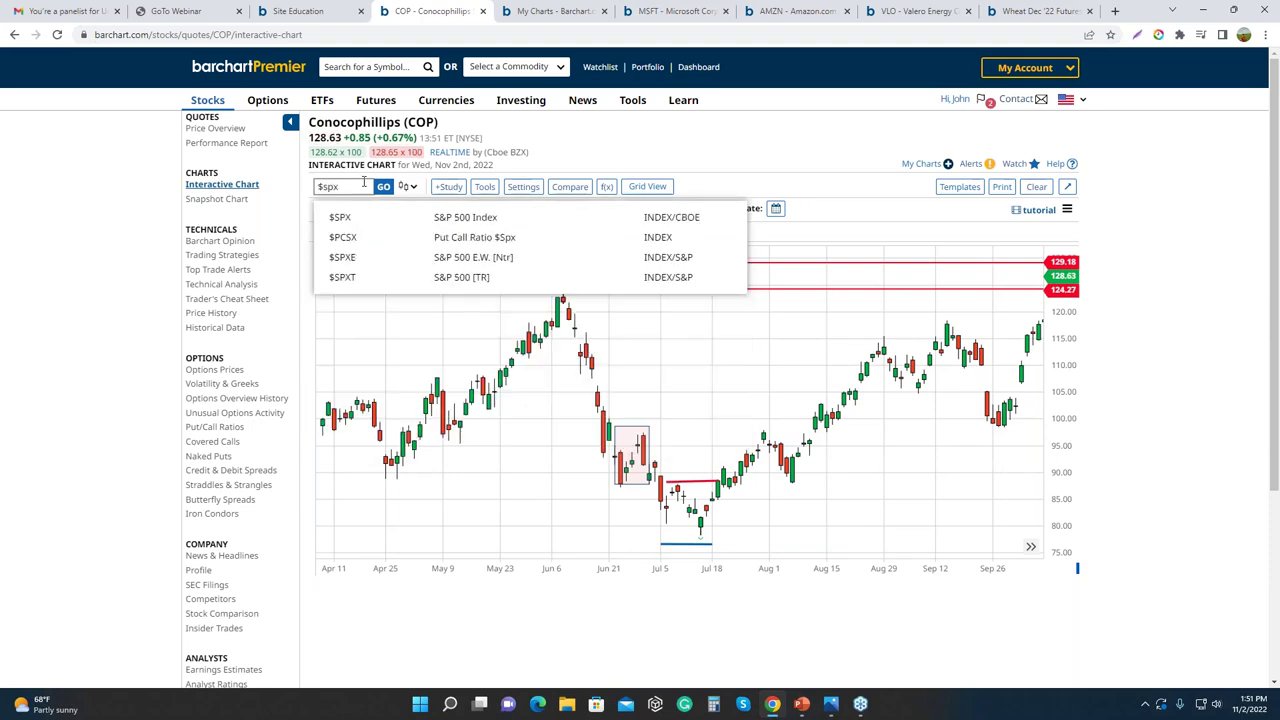
{"action": "left_click", "coordinate": [462, 218]}
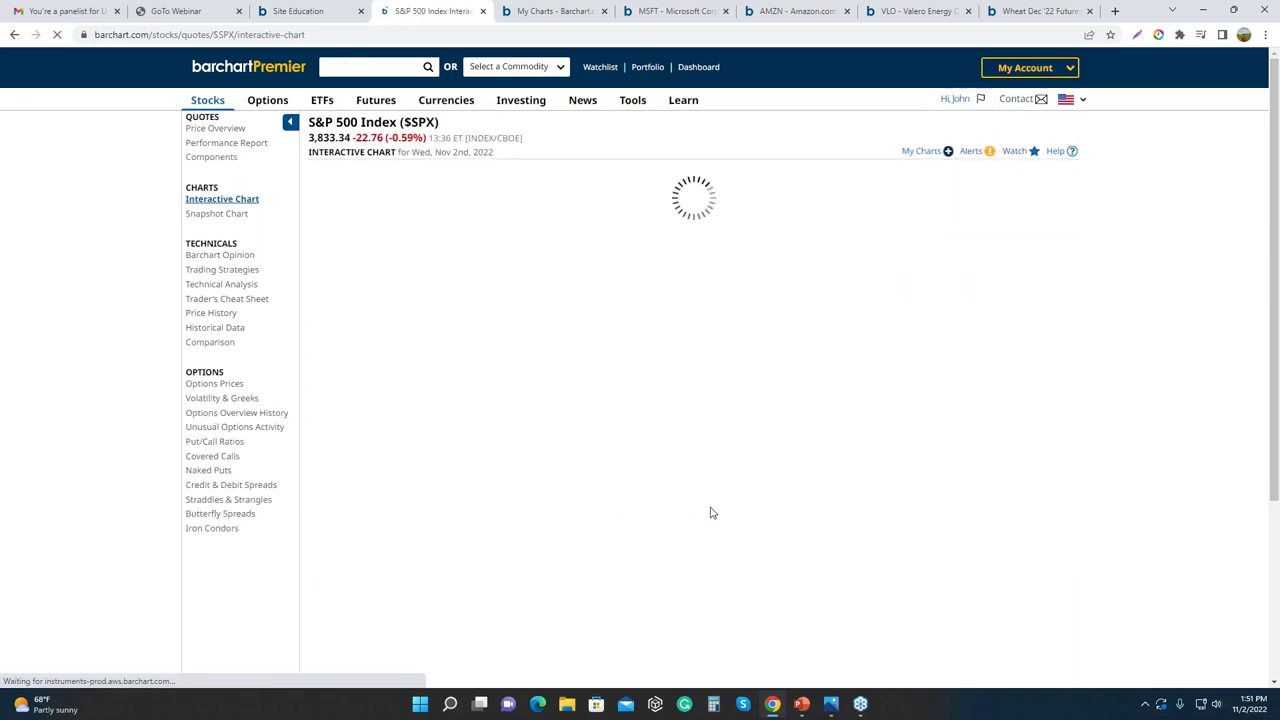
{"action": "scroll", "coordinate": [768, 516], "scroll_direction": "down", "scroll_amount": 5}
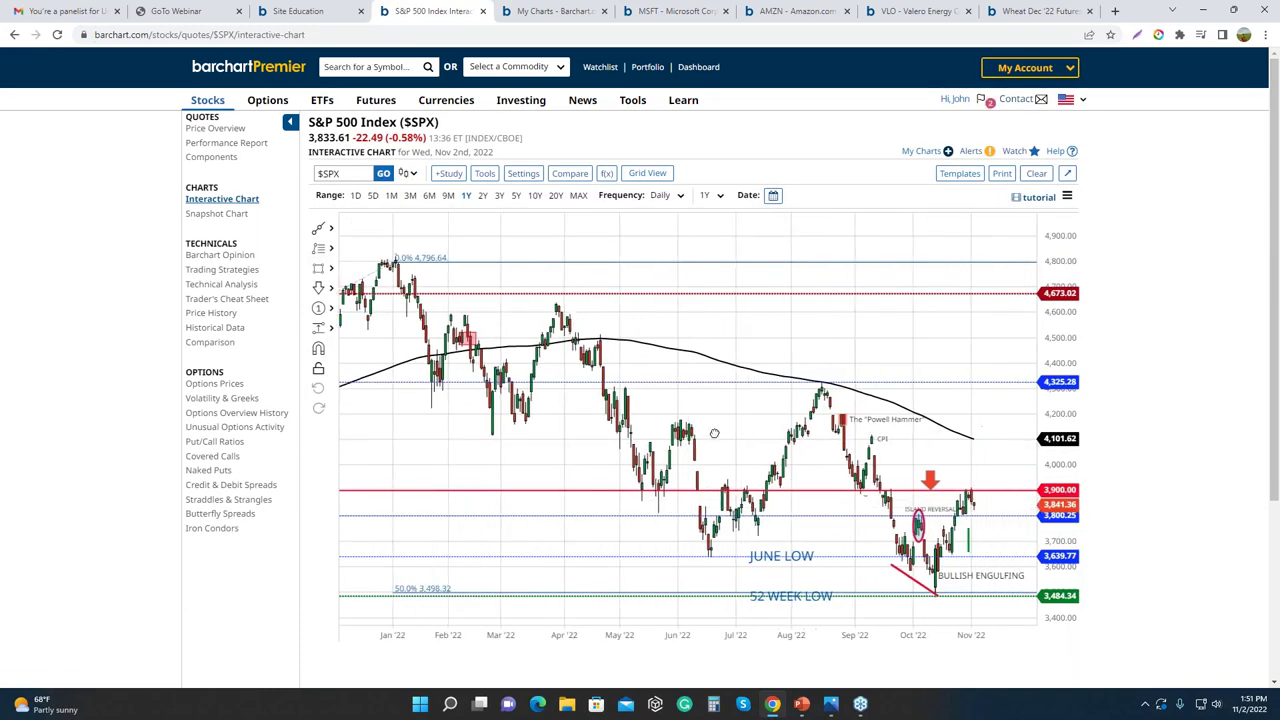
{"action": "scroll", "coordinate": [1034, 418], "scroll_direction": "down", "scroll_amount": 2}
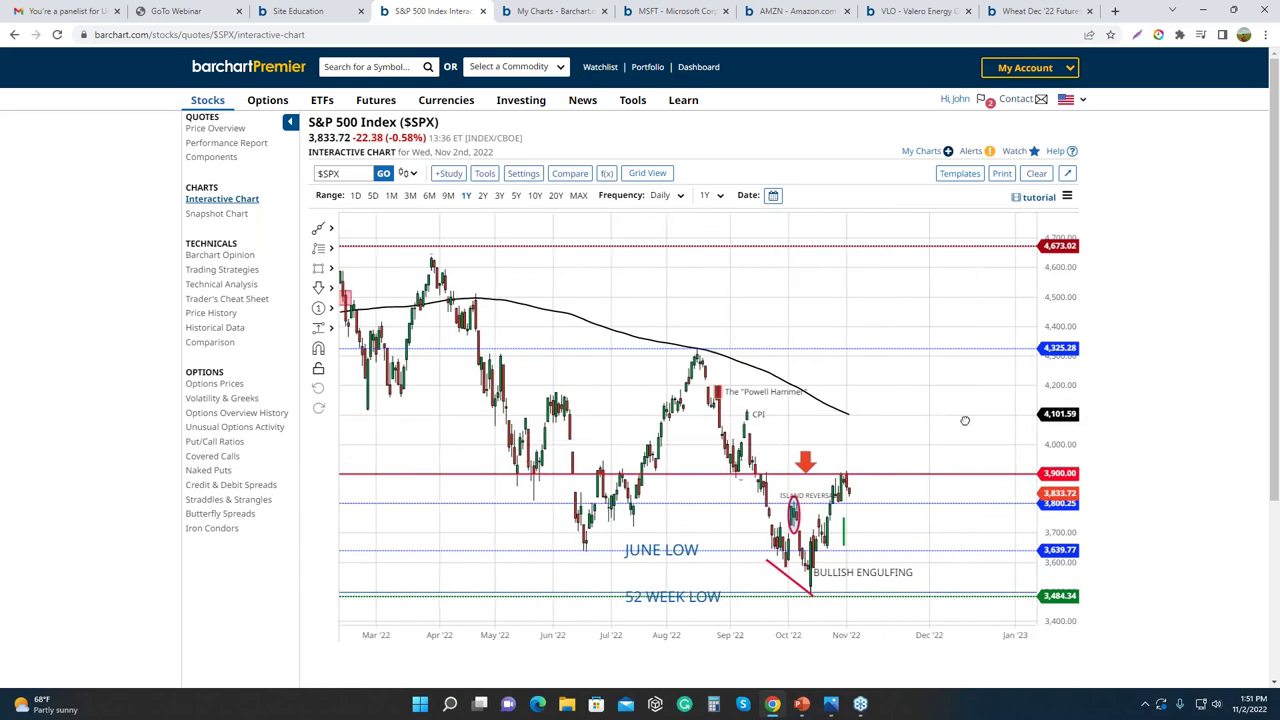
{"action": "left_click_drag", "start_coordinate": [1063, 541], "coordinate": [951, 377]}
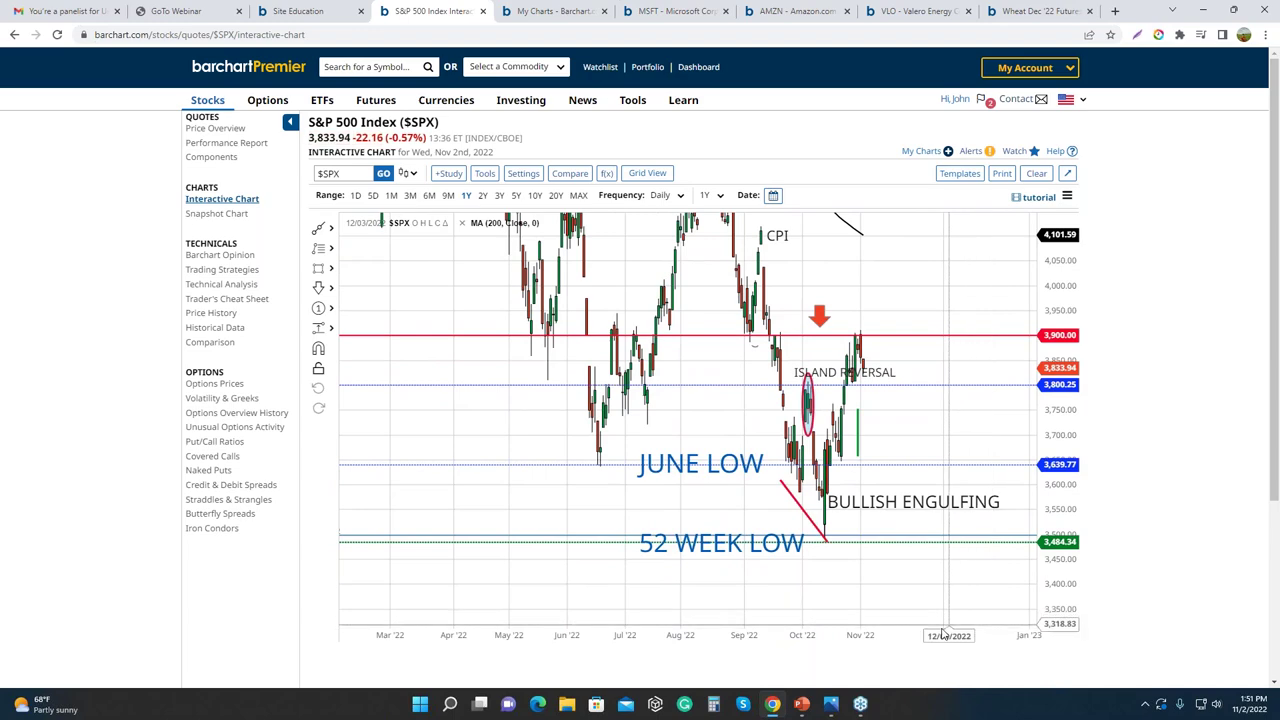
{"action": "left_click_drag", "start_coordinate": [933, 635], "coordinate": [898, 601]}
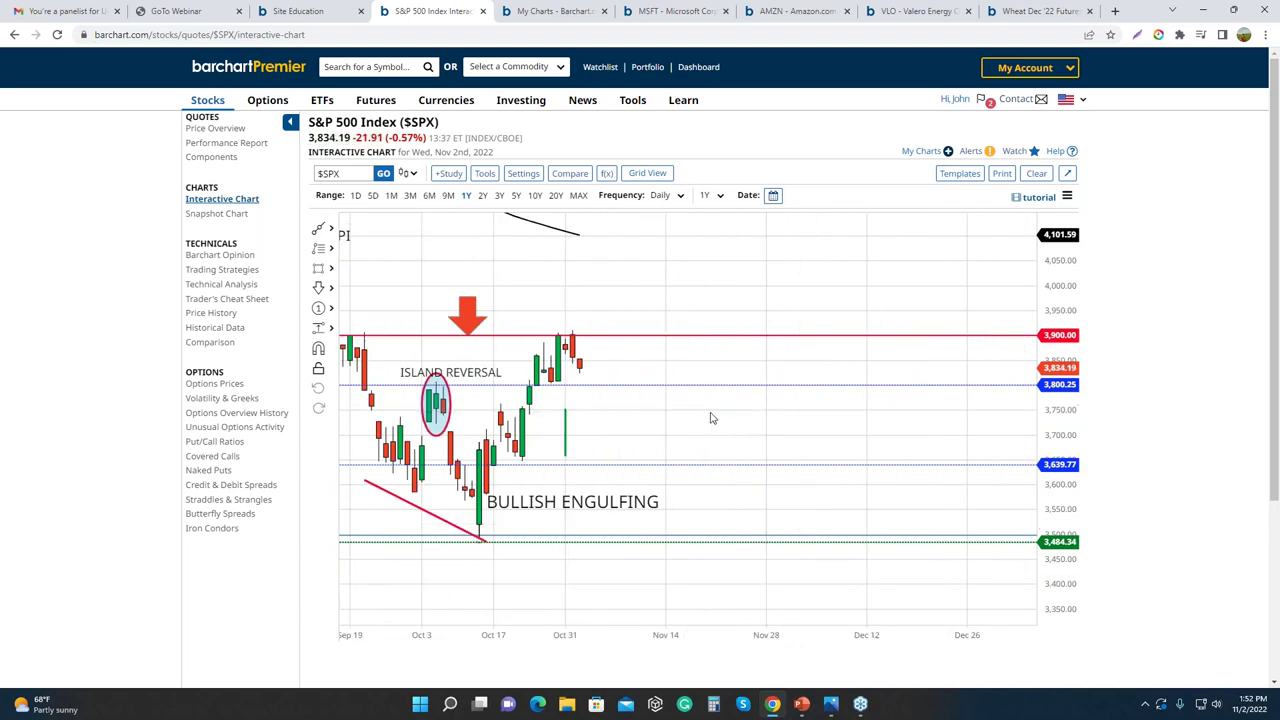
{"action": "left_click_drag", "start_coordinate": [711, 417], "coordinate": [923, 429]}
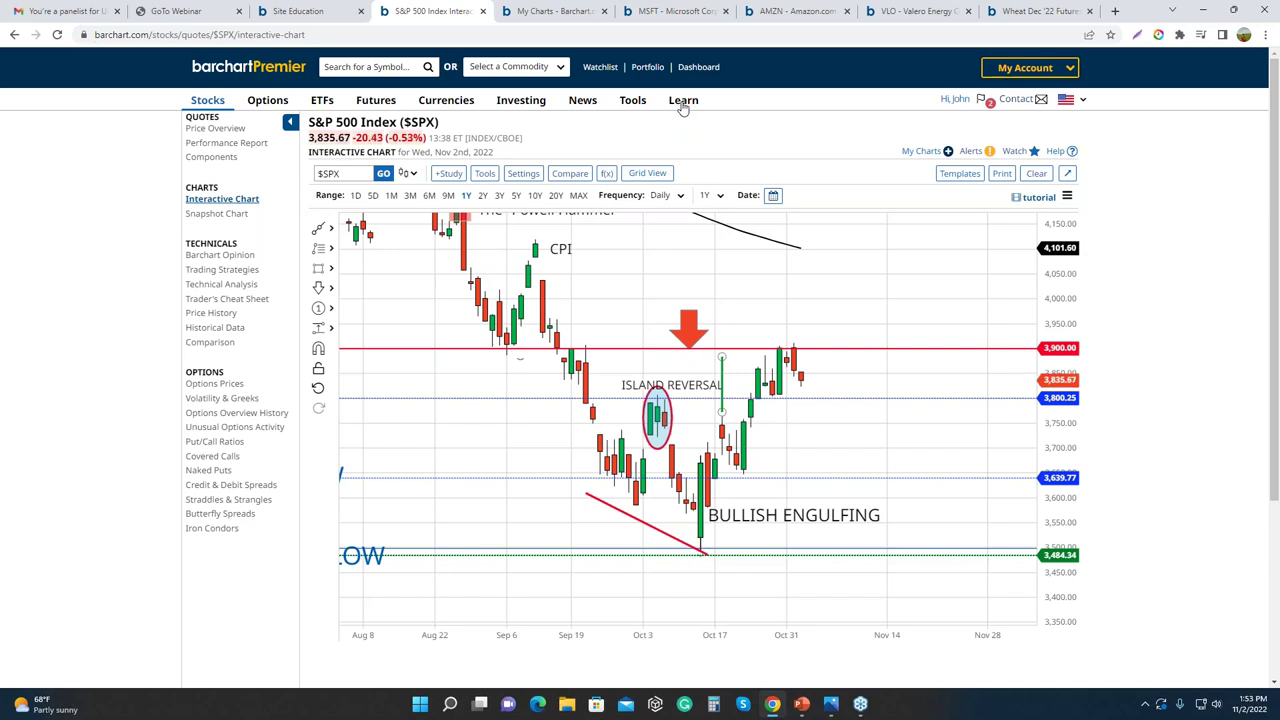
Show the site's webinar and learning resource links and return to the $SPX chart
{"action": "mouse_move", "coordinate": [683, 106]}
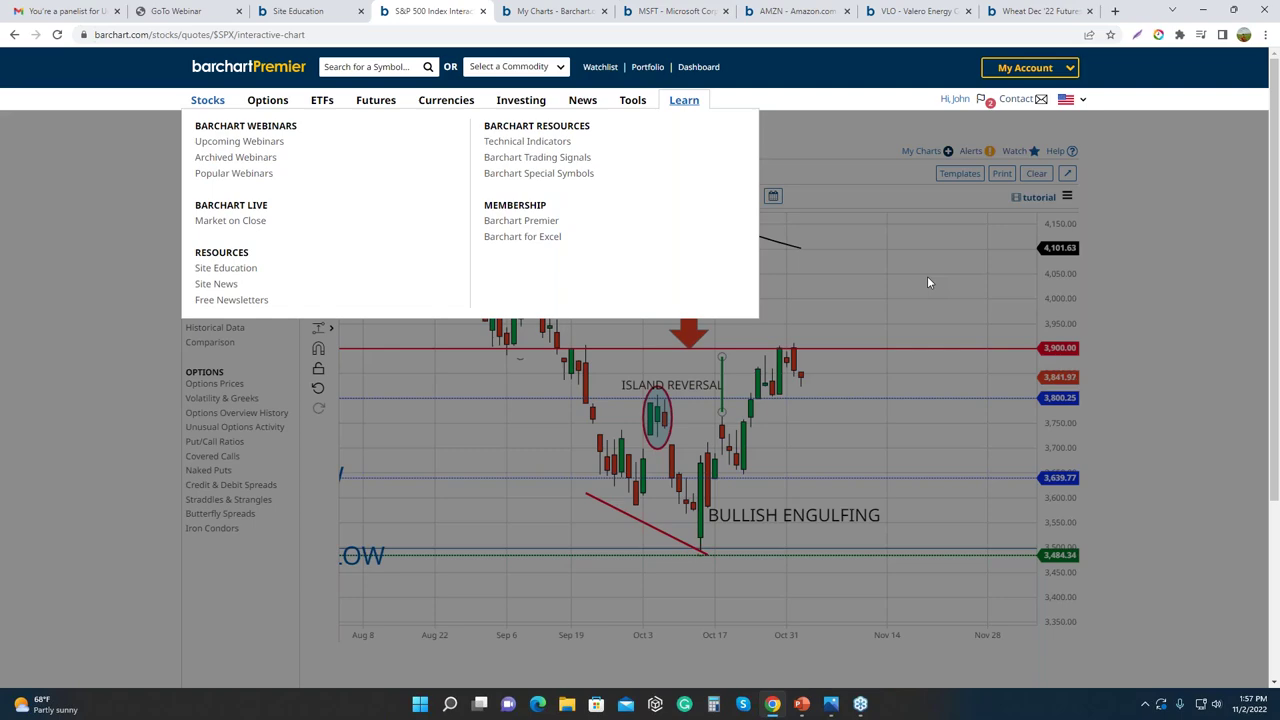
{"action": "left_click", "coordinate": [904, 222]}
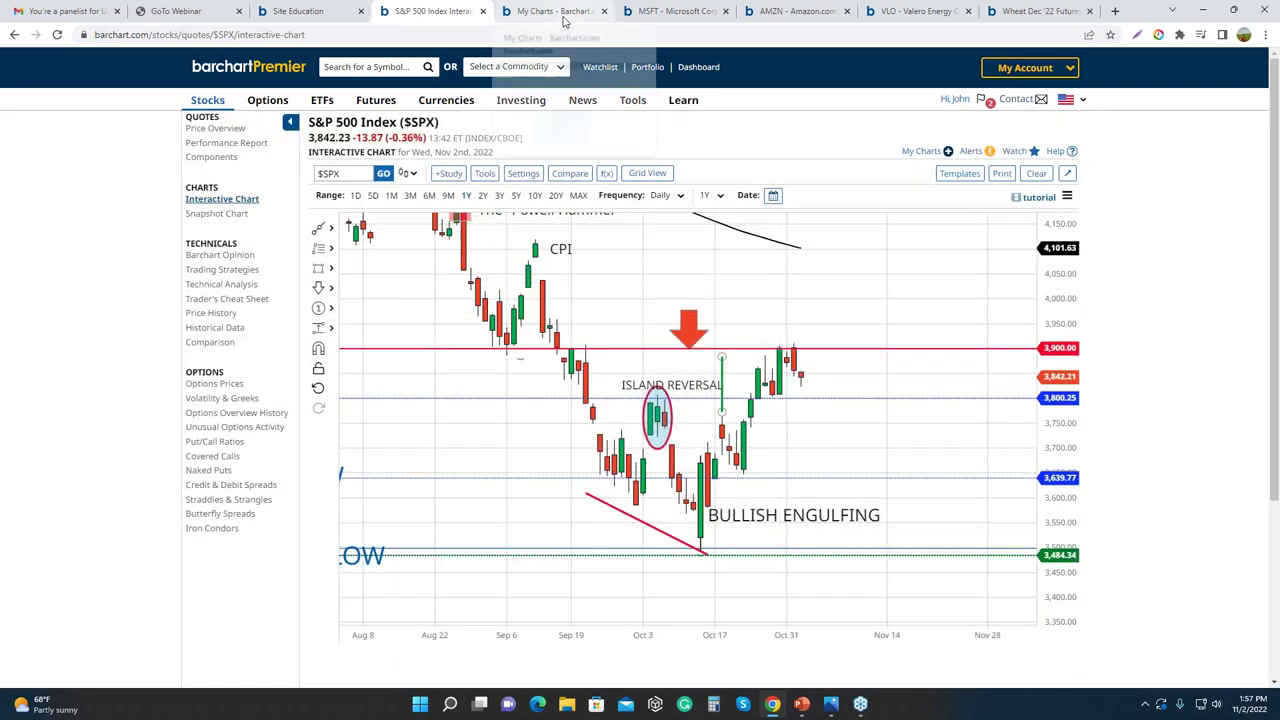
Open the Global Medical REIT Inc (GMRE) chart and move the upper dotted horizontal line to 17.89 near the late-2021 high
{"action": "left_click", "coordinate": [360, 67]}
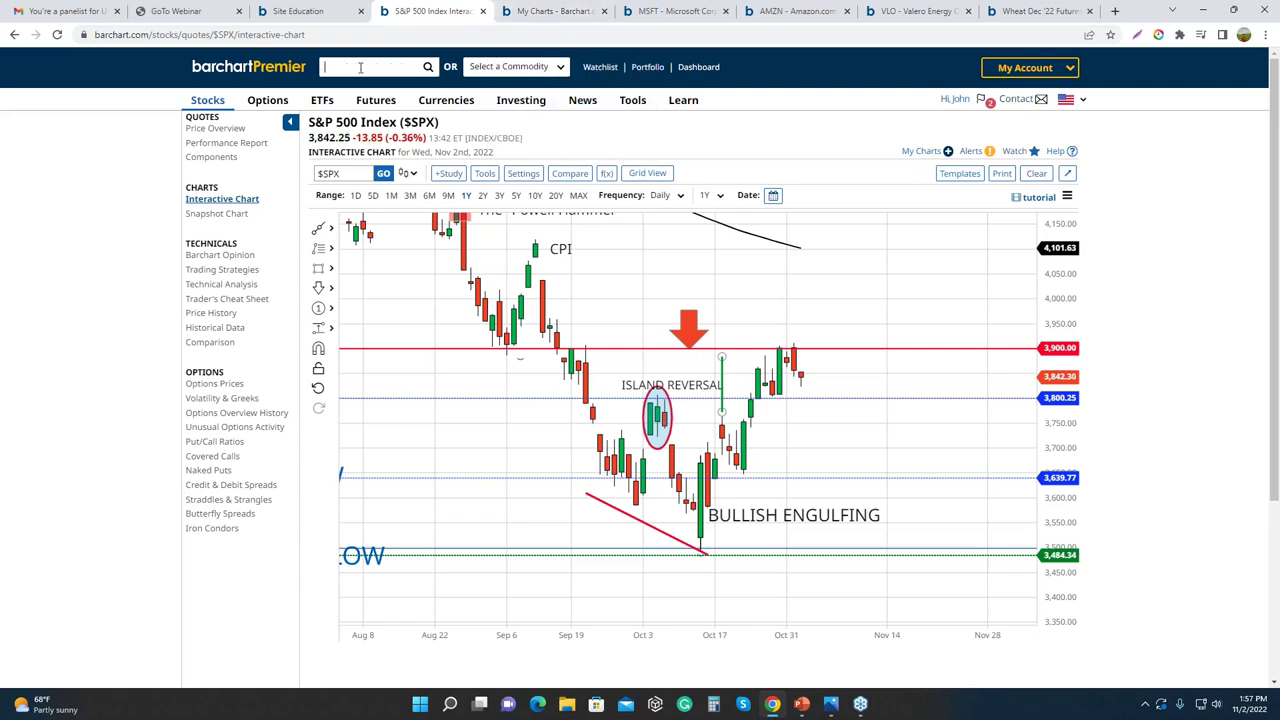
{"action": "type", "text": "gmre"}
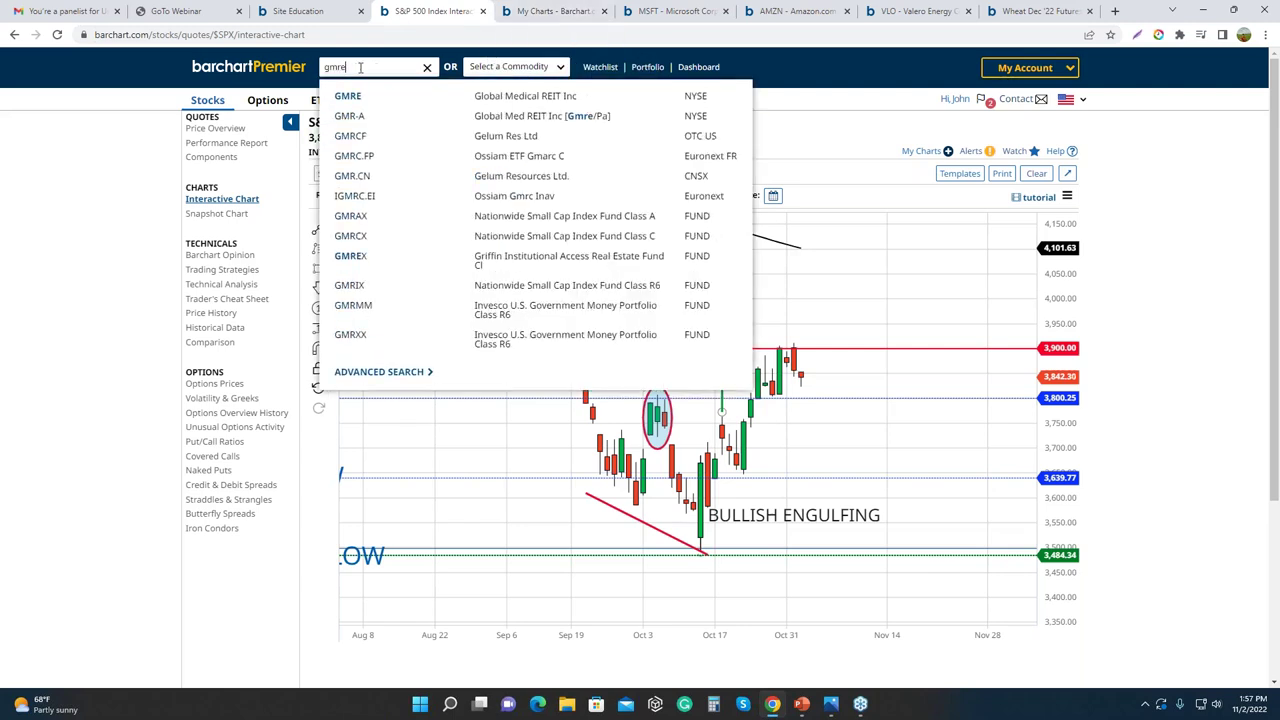
{"action": "left_click", "coordinate": [508, 97]}
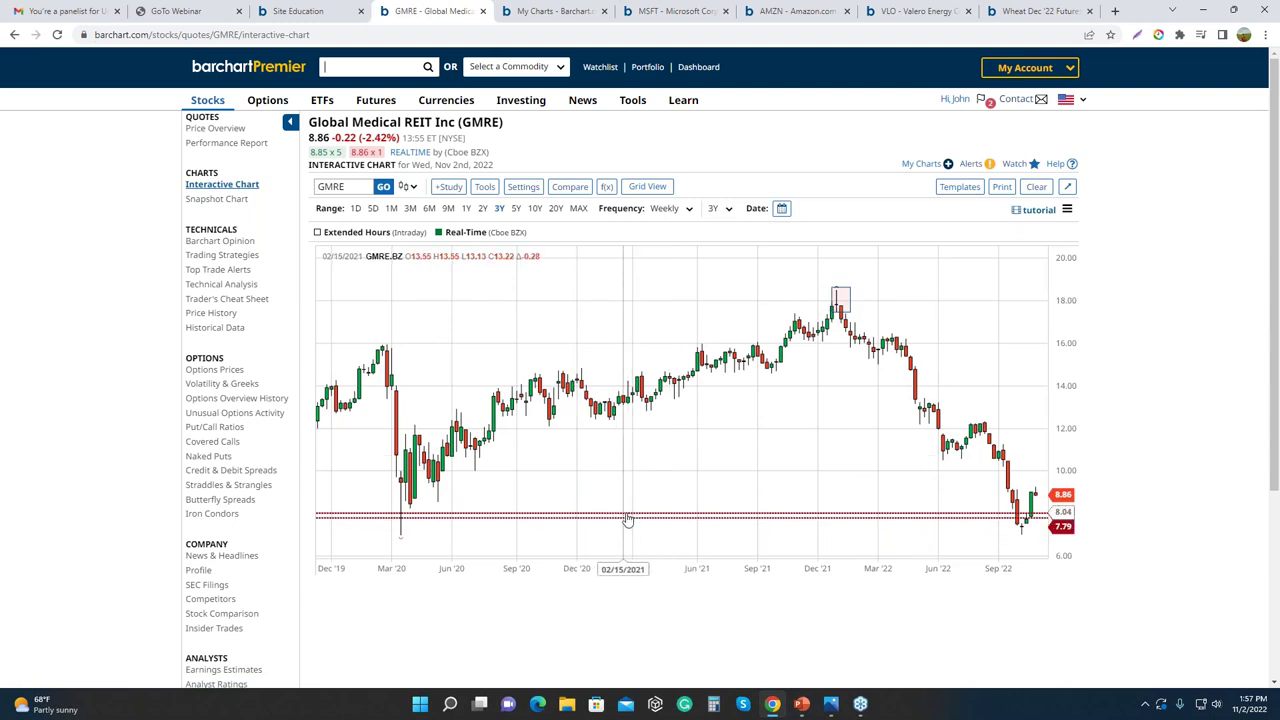
{"action": "left_click_drag", "start_coordinate": [626, 513], "coordinate": [614, 303]}
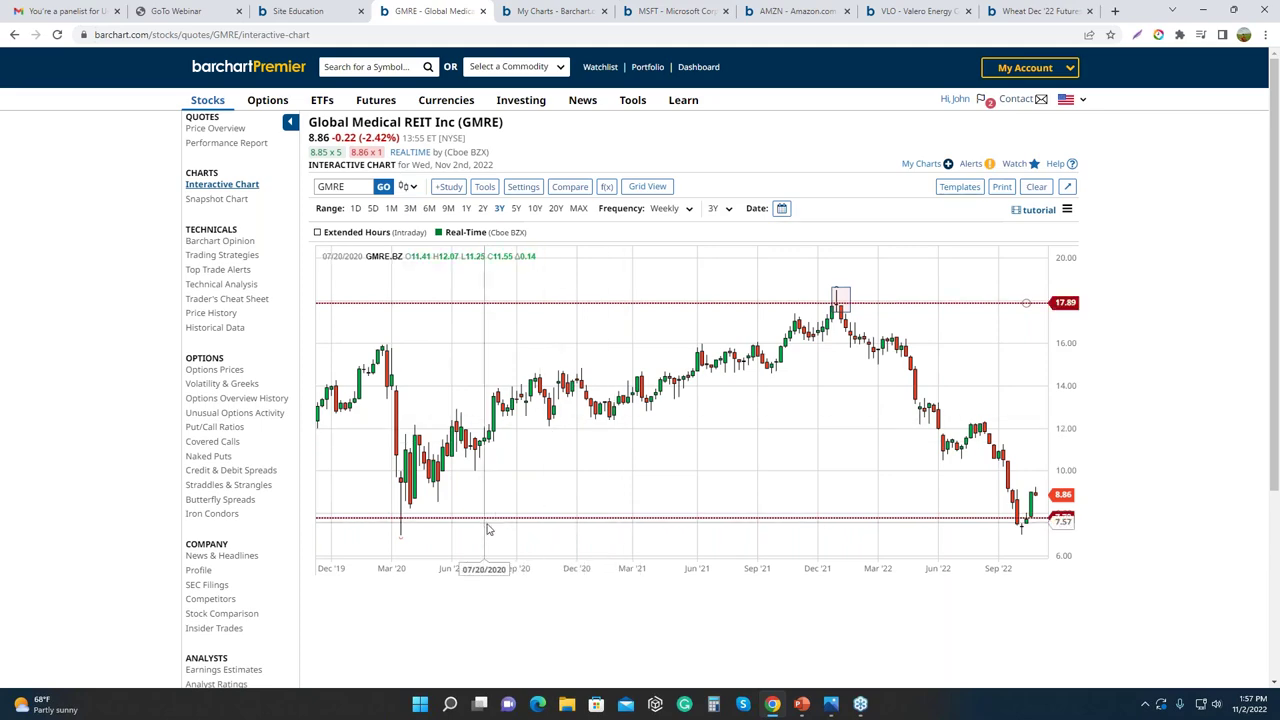
{"action": "scroll", "coordinate": [466, 568], "scroll_direction": "down", "scroll_amount": 5}
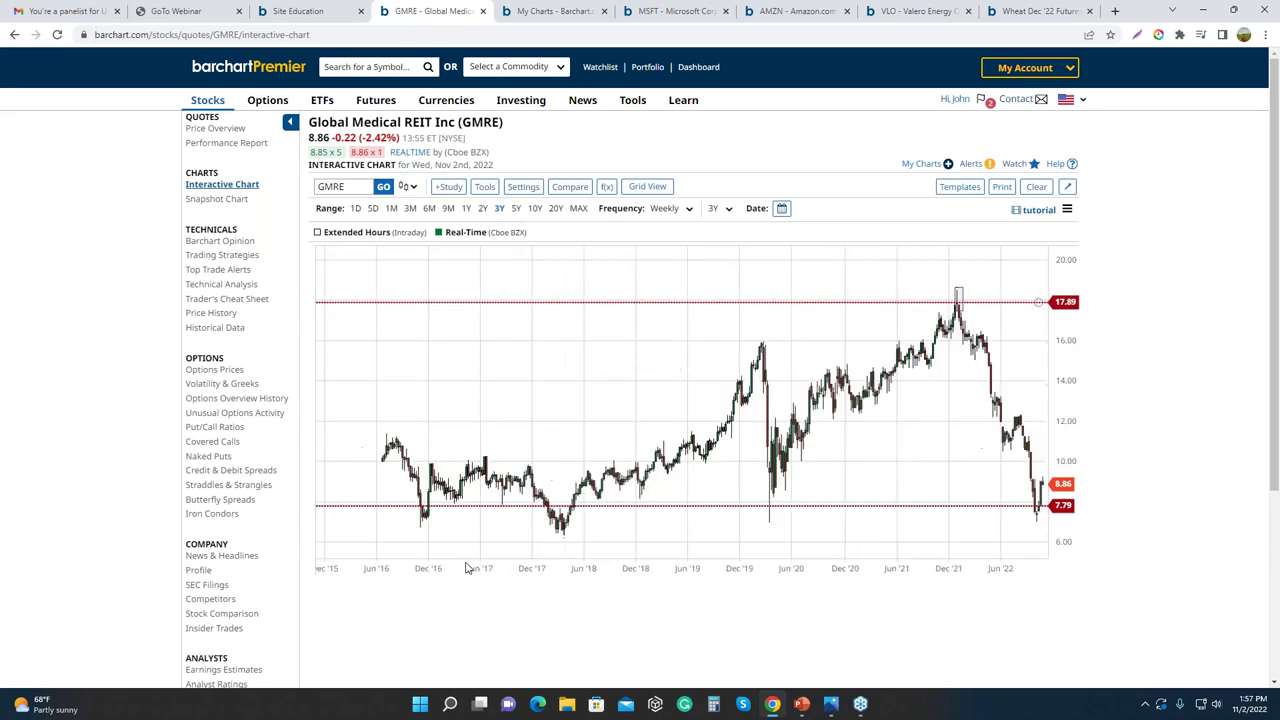
{"action": "scroll", "coordinate": [473, 567], "scroll_direction": "up", "scroll_amount": 2}
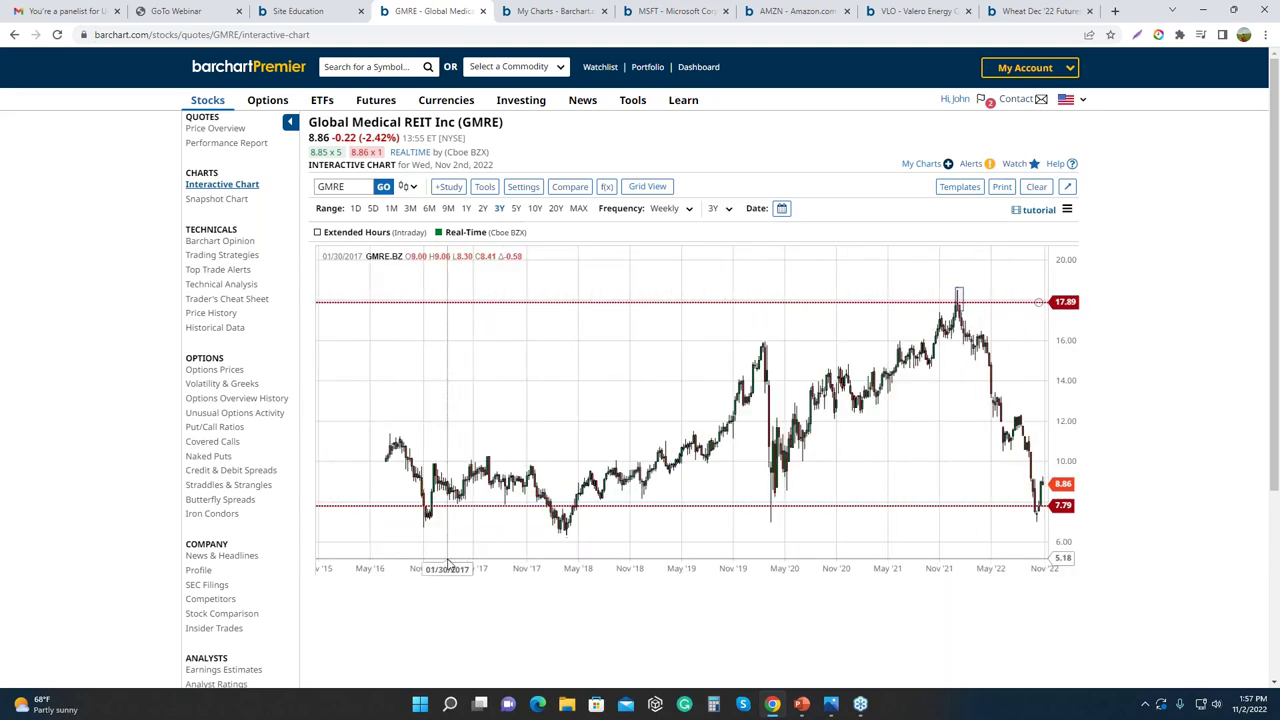
Narrow the weekly GMRE chart to the candles from late 2019 to November 2022, keeping both dotted horizontal lines in view
{"action": "scroll", "coordinate": [643, 569], "scroll_direction": "up", "scroll_amount": 5}
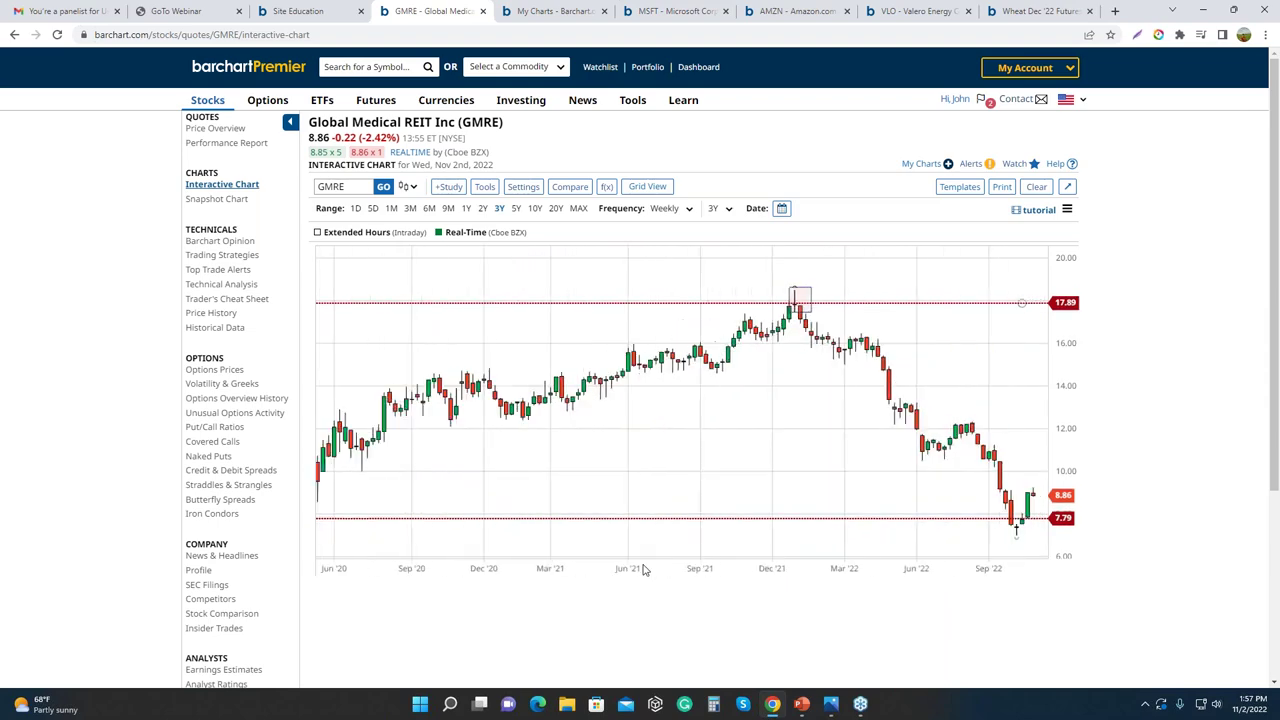
{"action": "scroll", "coordinate": [645, 569], "scroll_direction": "down", "scroll_amount": 2}
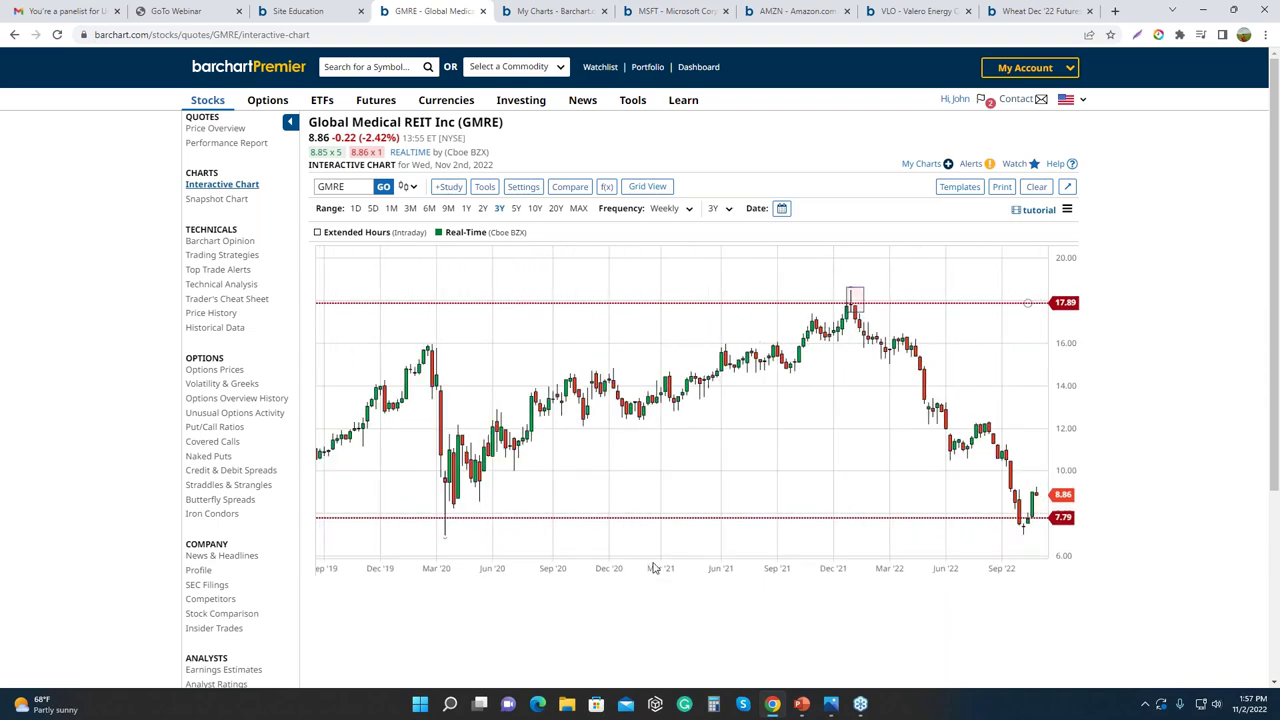
{"action": "left_click_drag", "start_coordinate": [799, 437], "coordinate": [770, 447]}
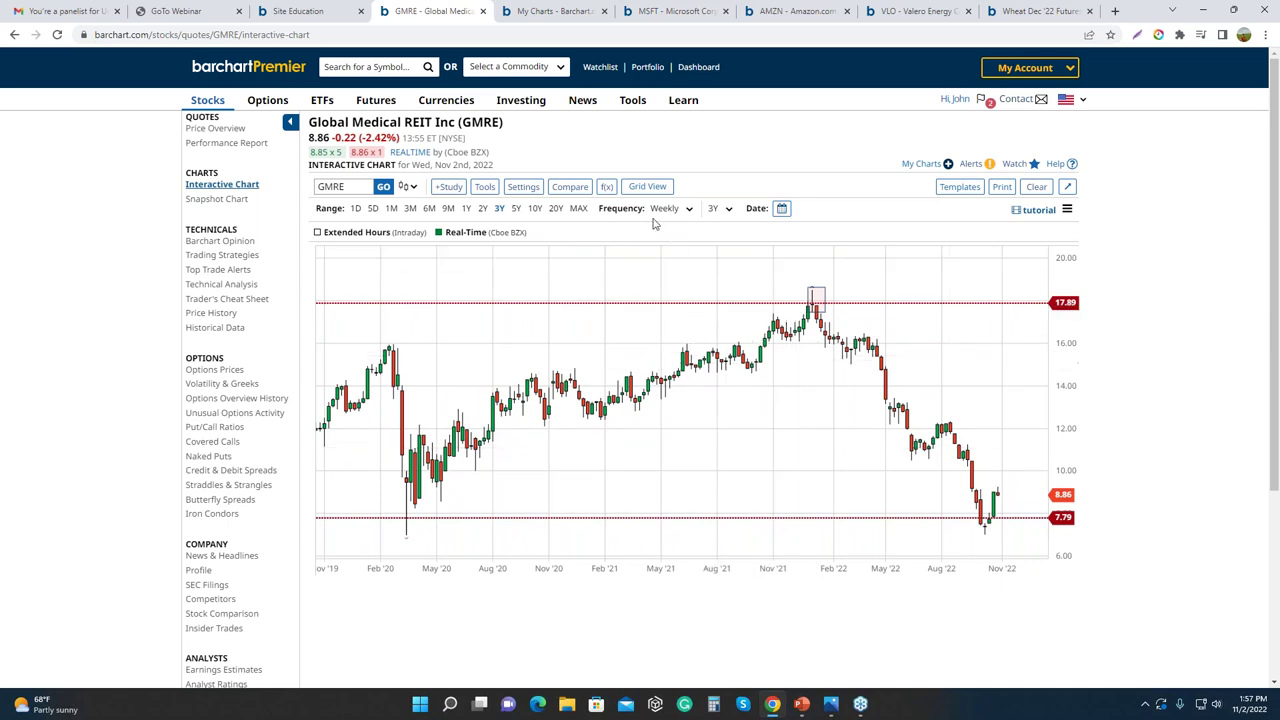
Show the boxed January 2022 peak in GMRE's six-month daily range, then return to the three-year weekly range
{"action": "left_click", "coordinate": [429, 209]}
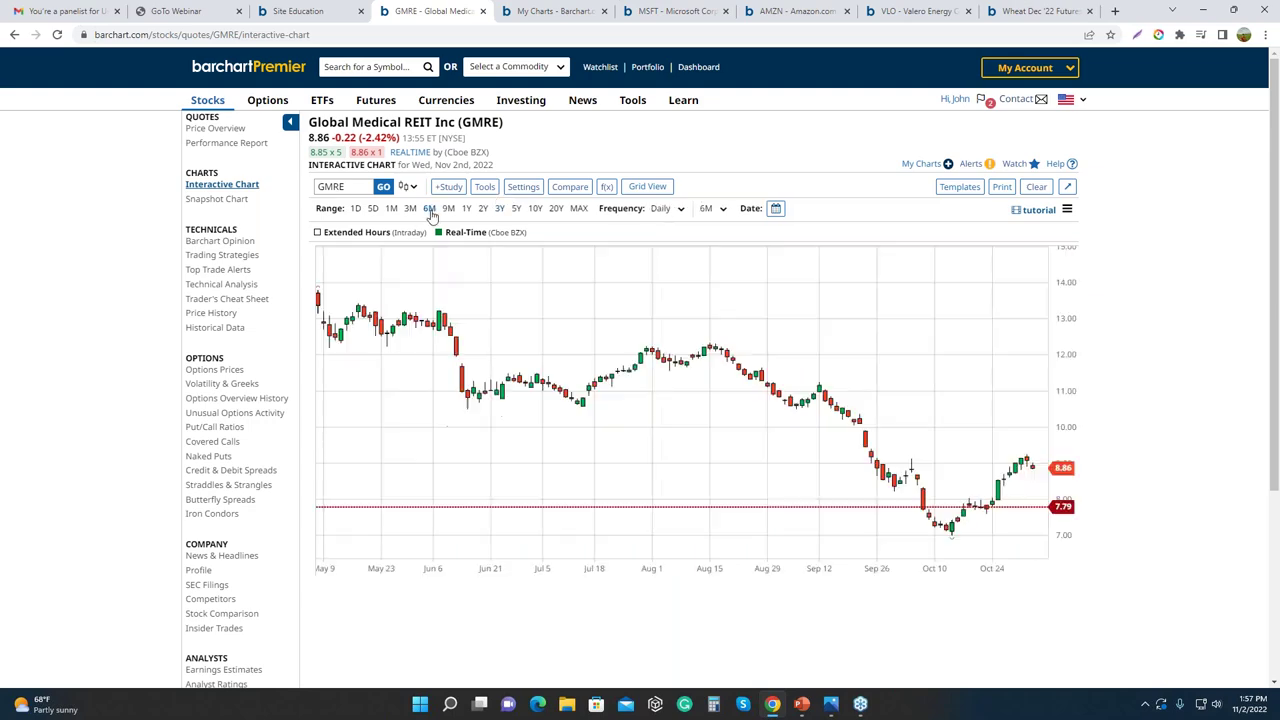
{"action": "left_click_drag", "start_coordinate": [486, 323], "coordinate": [877, 329]}
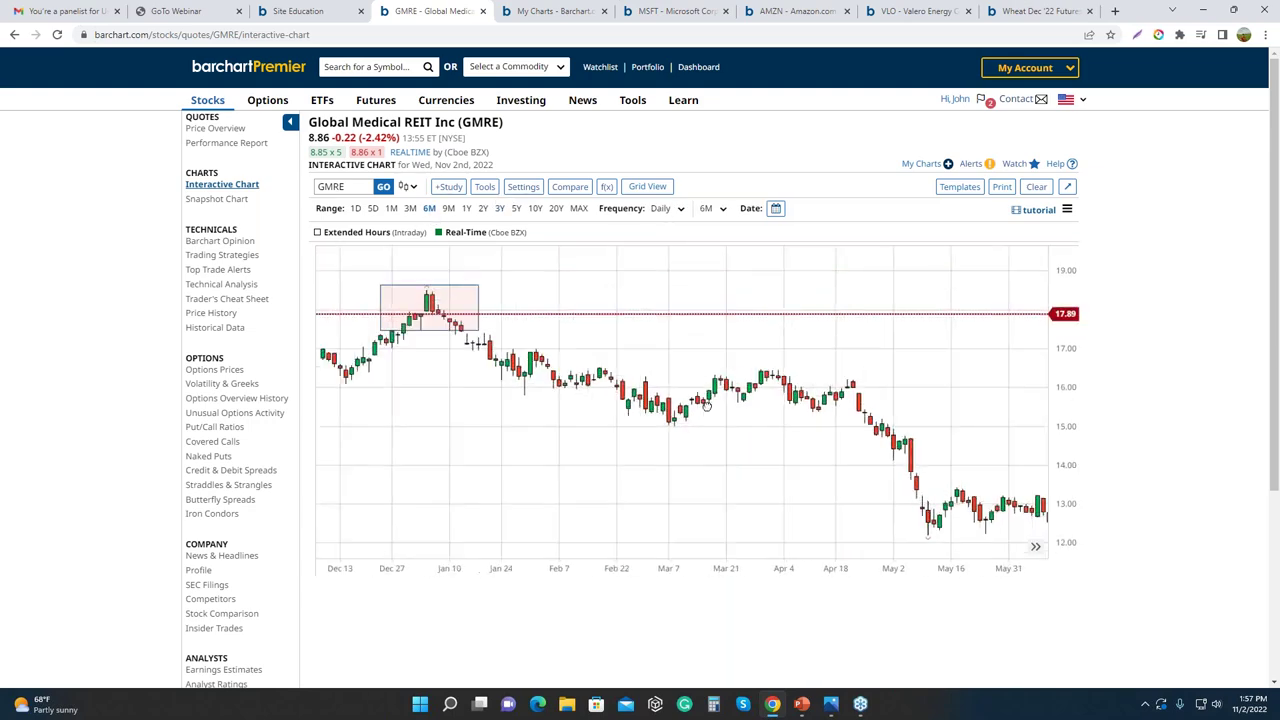
{"action": "left_click_drag", "start_coordinate": [343, 449], "coordinate": [680, 290]}
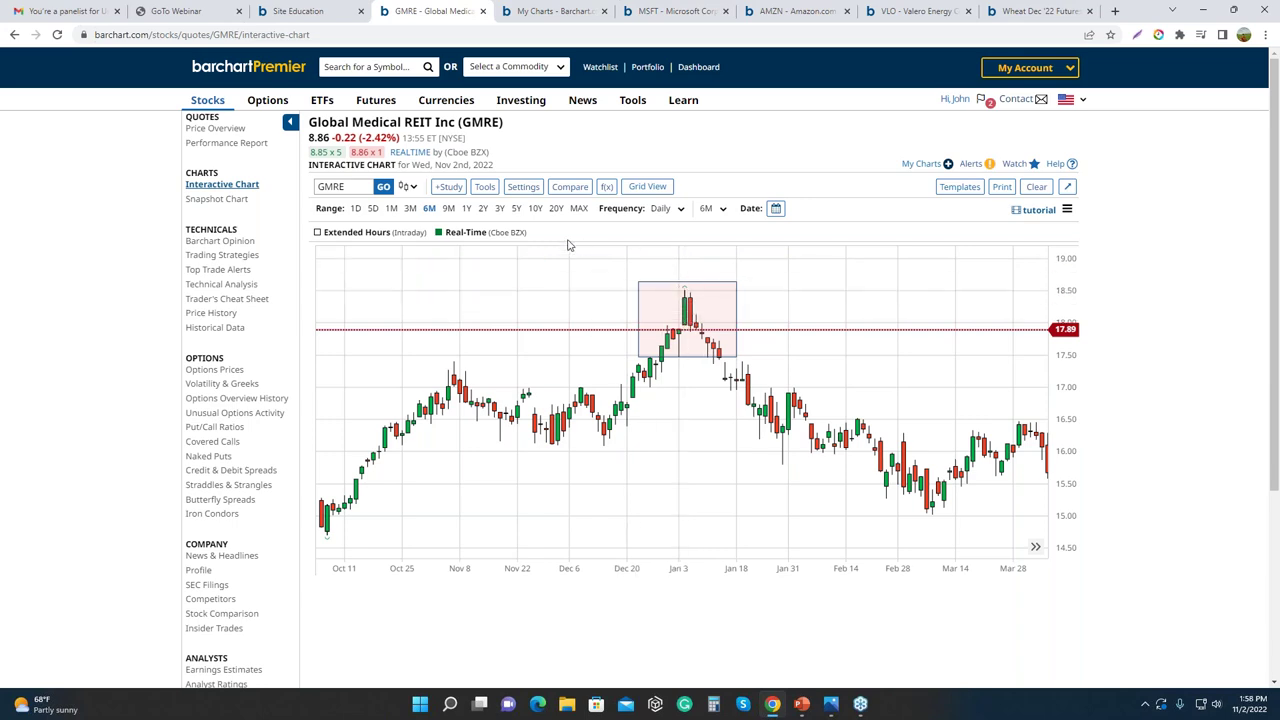
{"action": "left_click", "coordinate": [500, 210]}
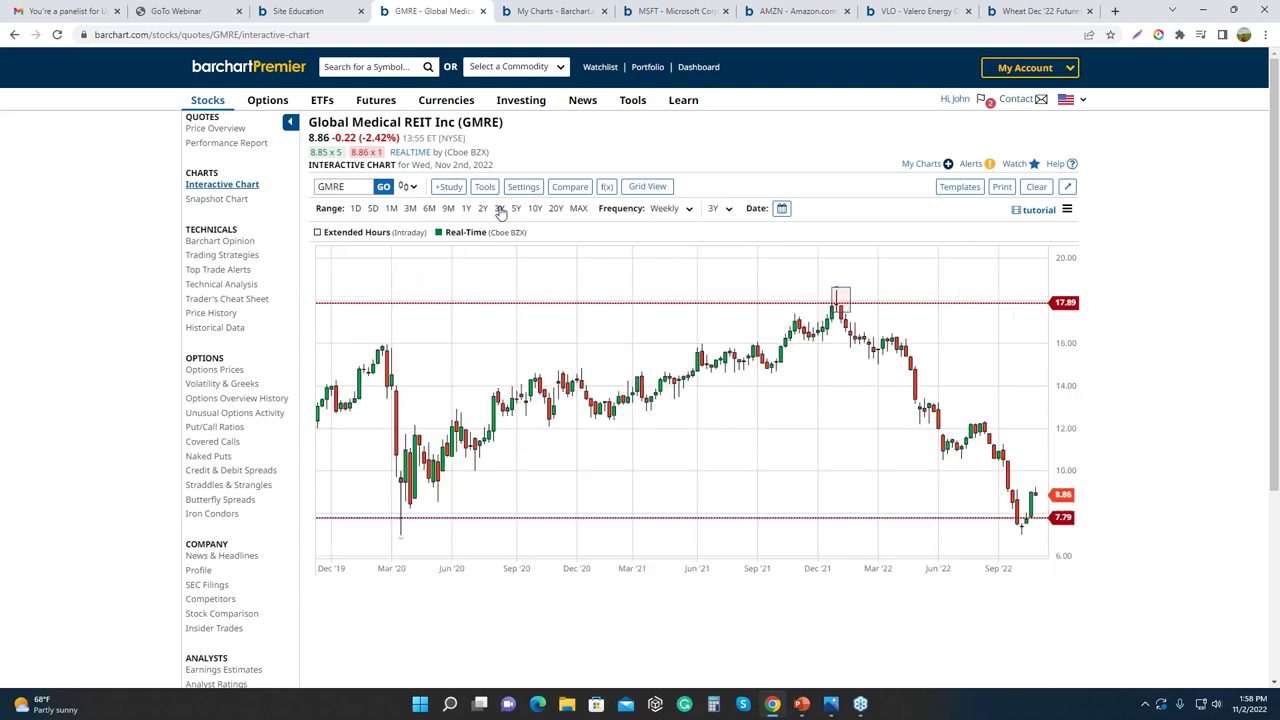